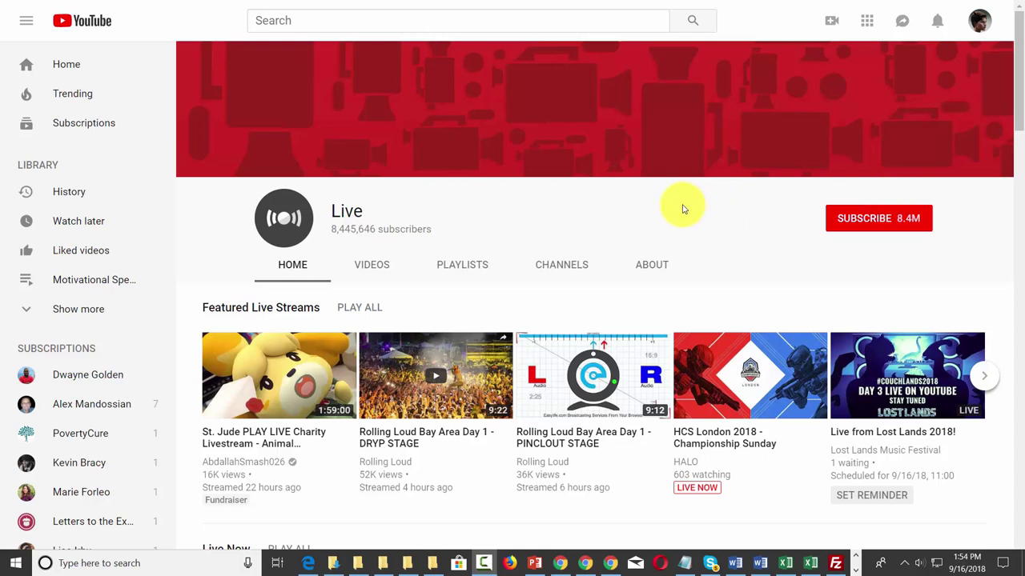
scroll(683, 209, down, 1)
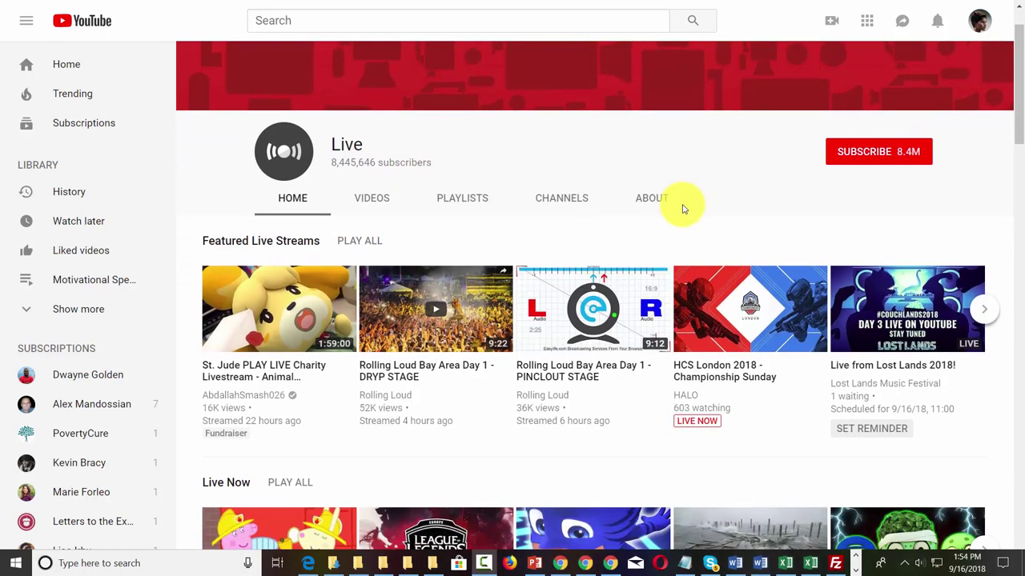
scroll(683, 209, down, 1)
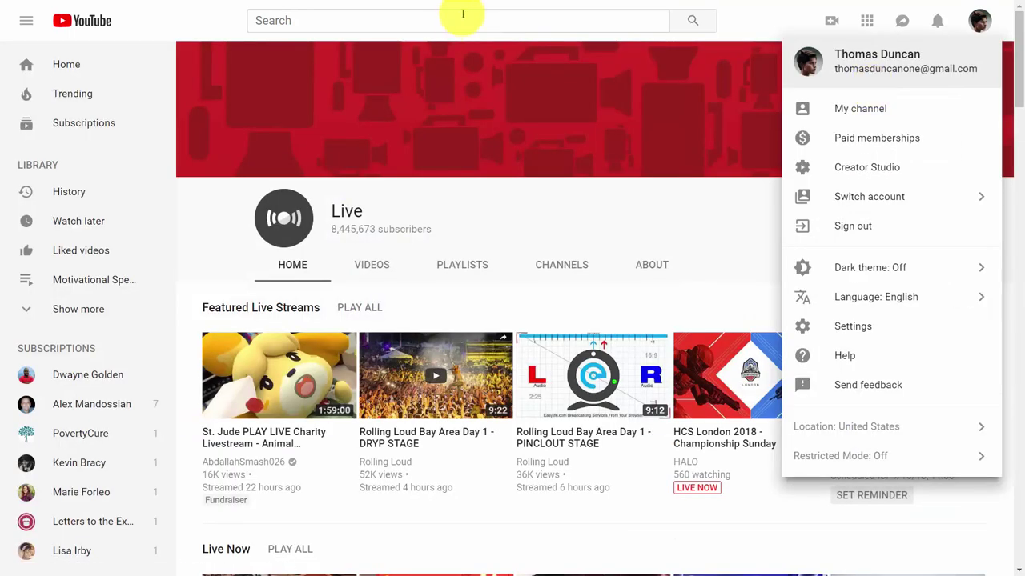
click(849, 165)
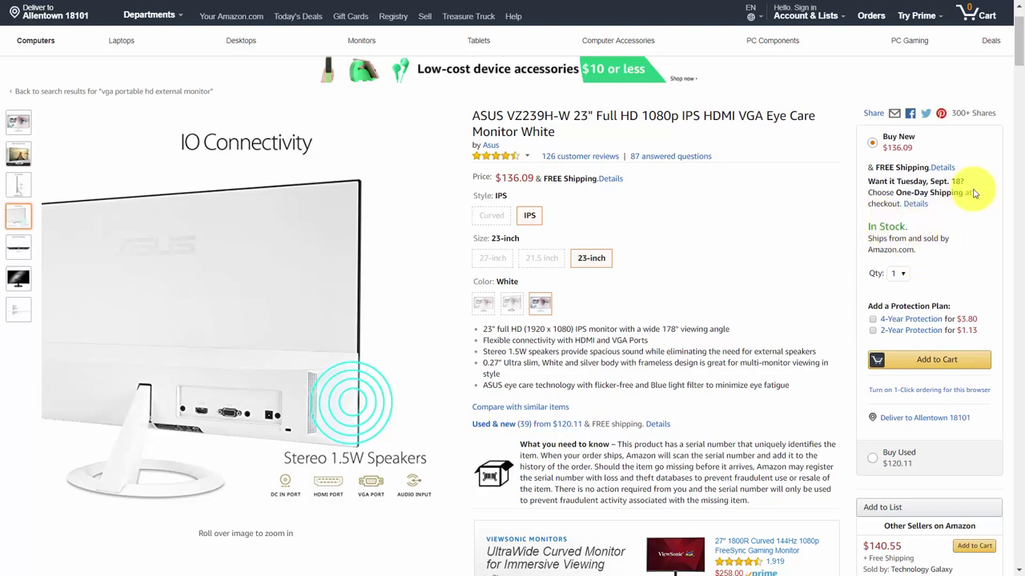
mouse_move(317, 140)
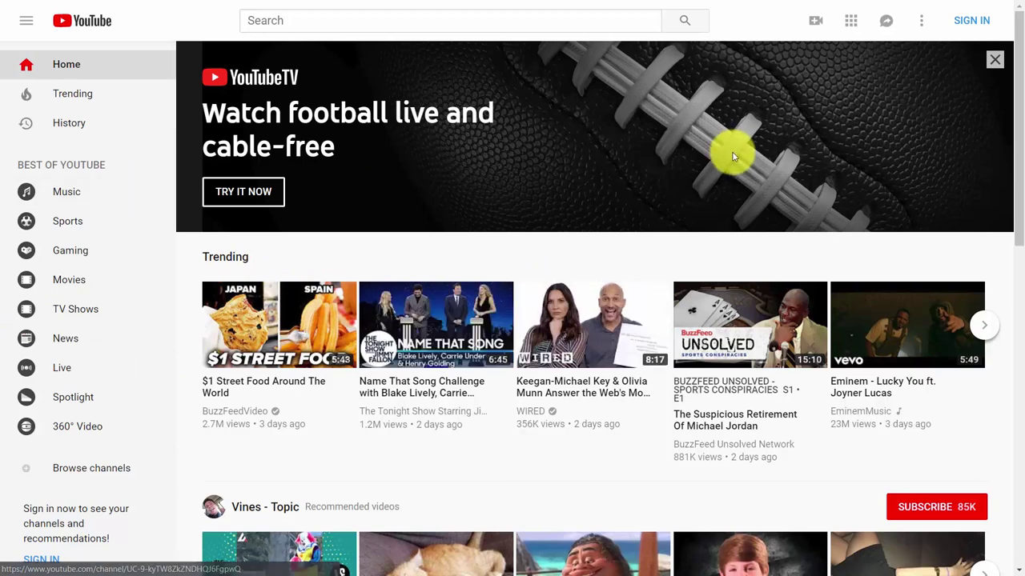
Go to the YouTube sign-in page and start creating a new Google account.
click(975, 22)
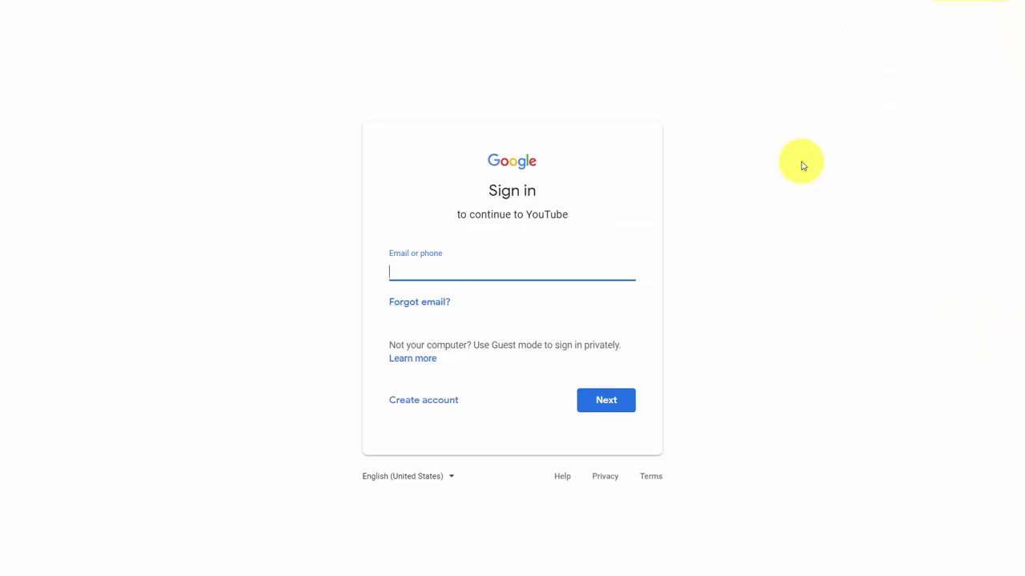
click(428, 405)
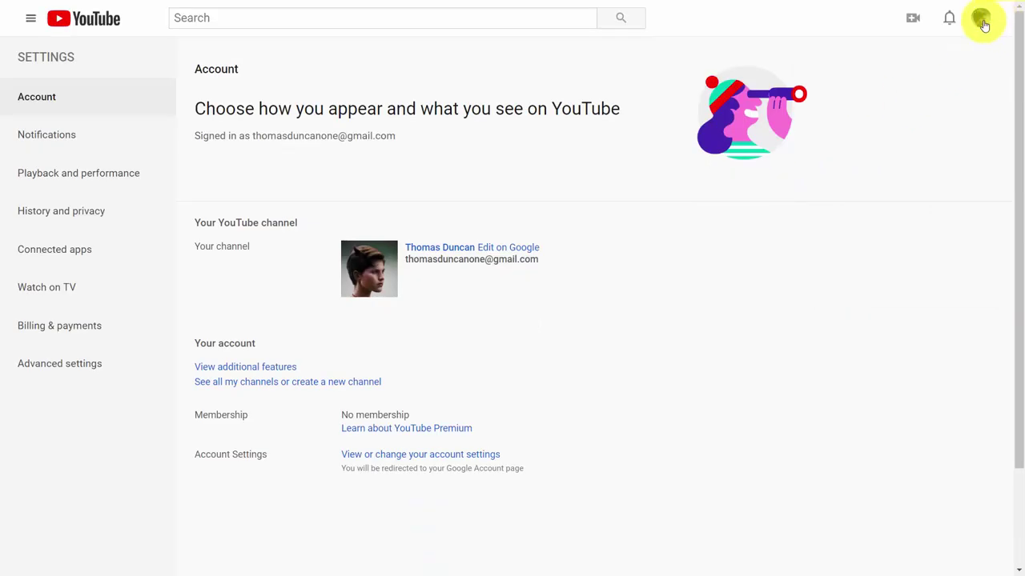
From the account settings, create a new channel with the Brand Account name "Internet Marketing Tutorials".
click(983, 22)
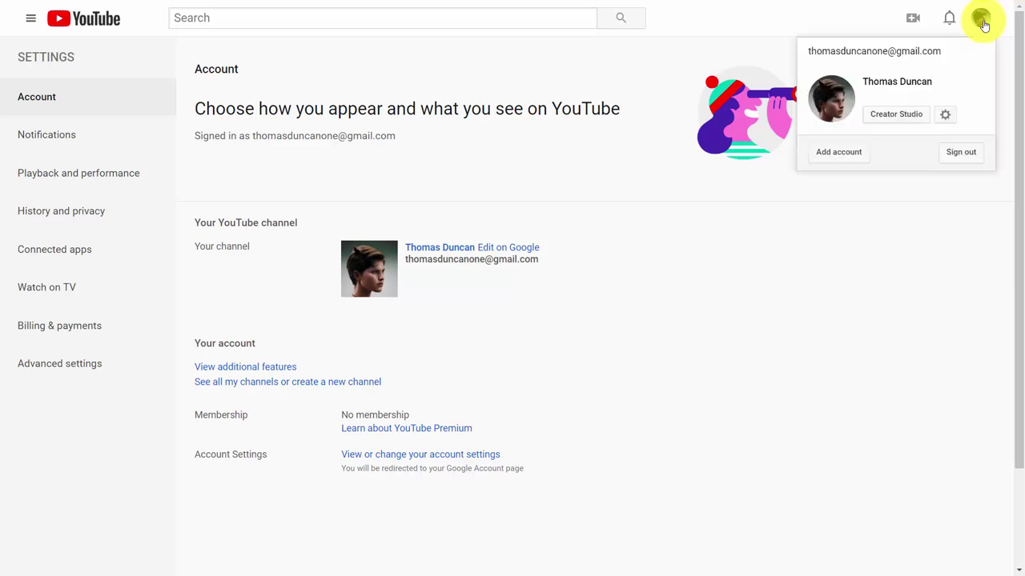
click(946, 117)
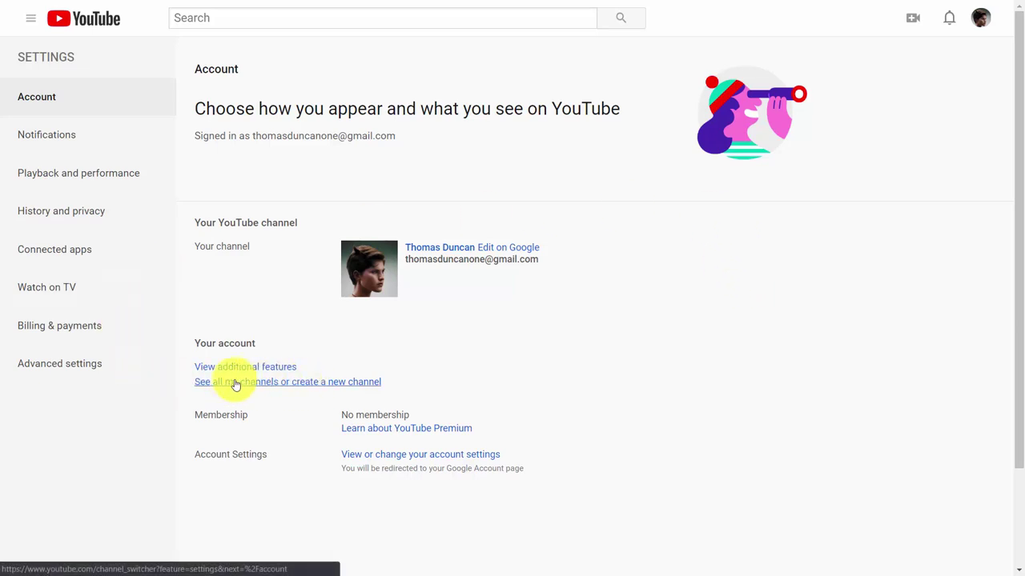
click(274, 389)
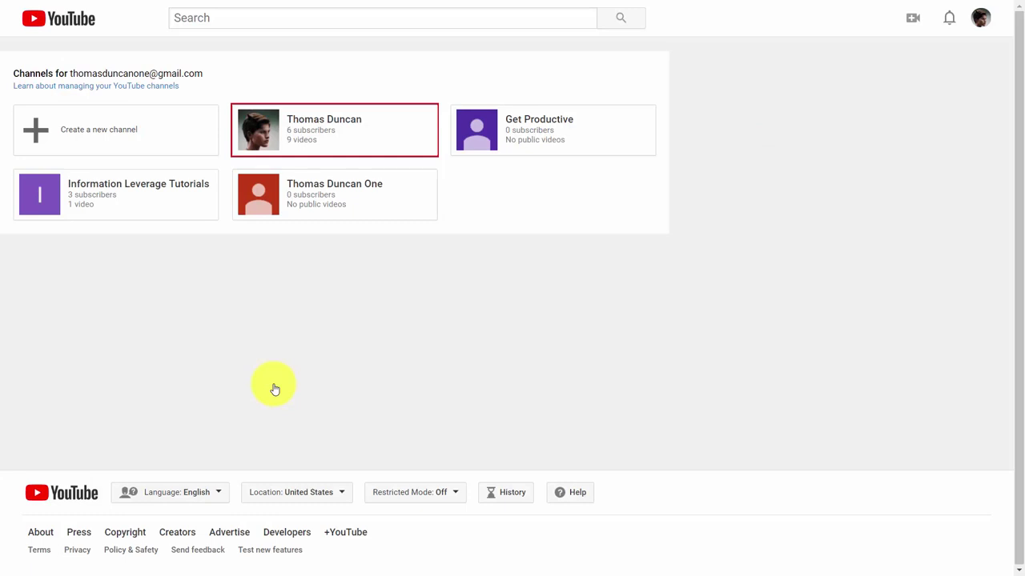
click(93, 133)
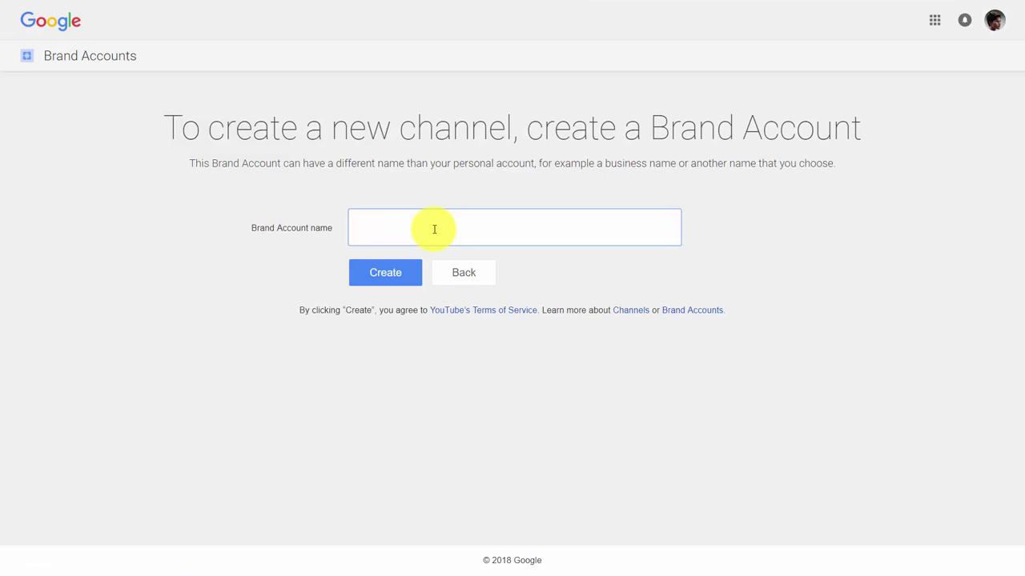
text(Internet Marketing Tutorials)
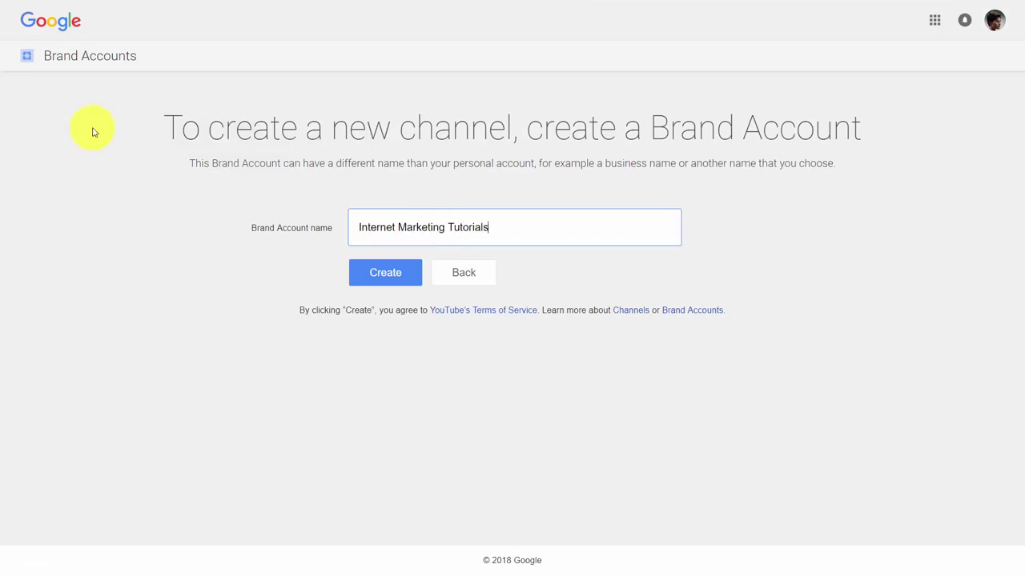
click(389, 273)
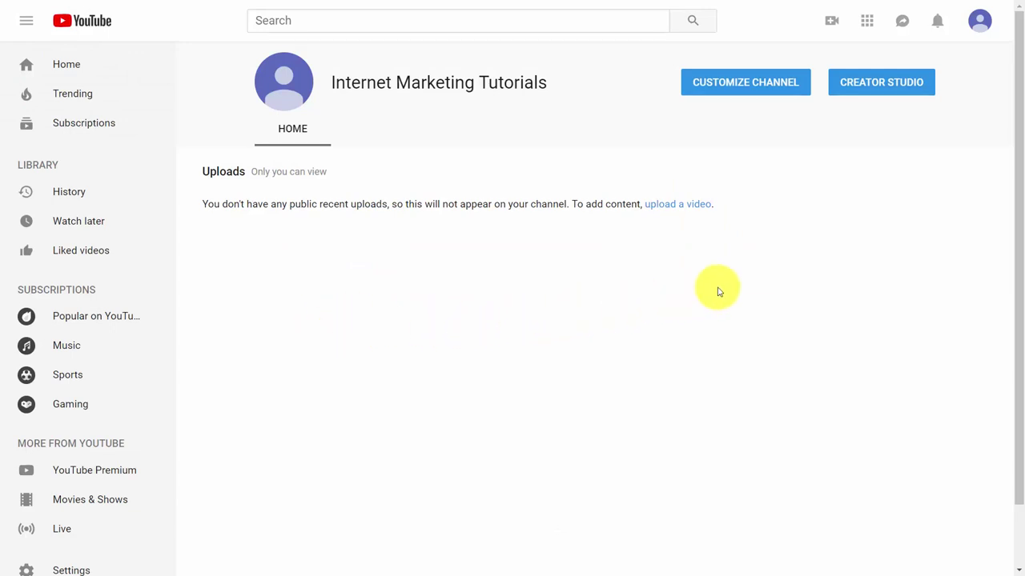
View the new channel's customization page and go to its Creator Studio.
click(766, 86)
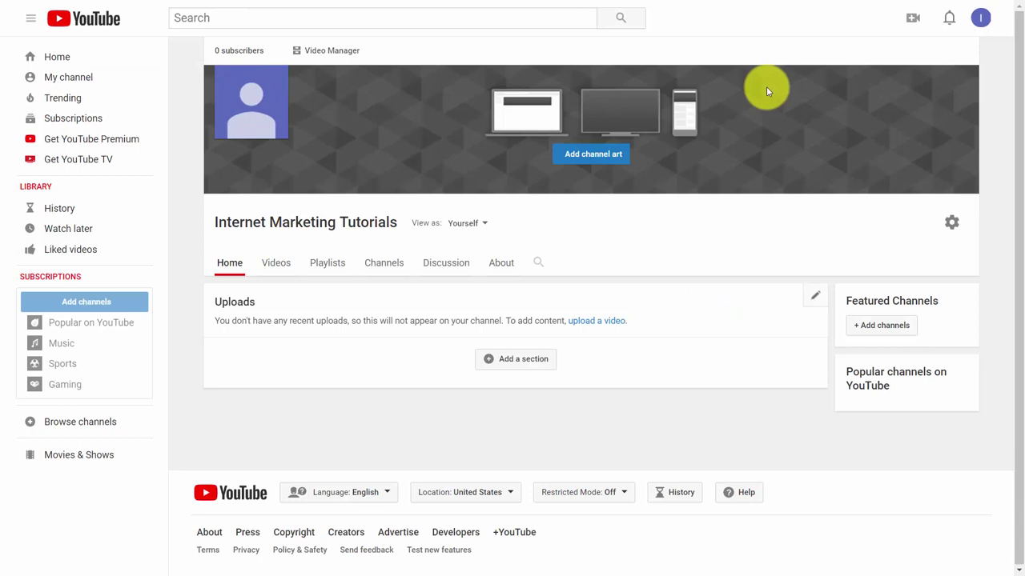
click(982, 21)
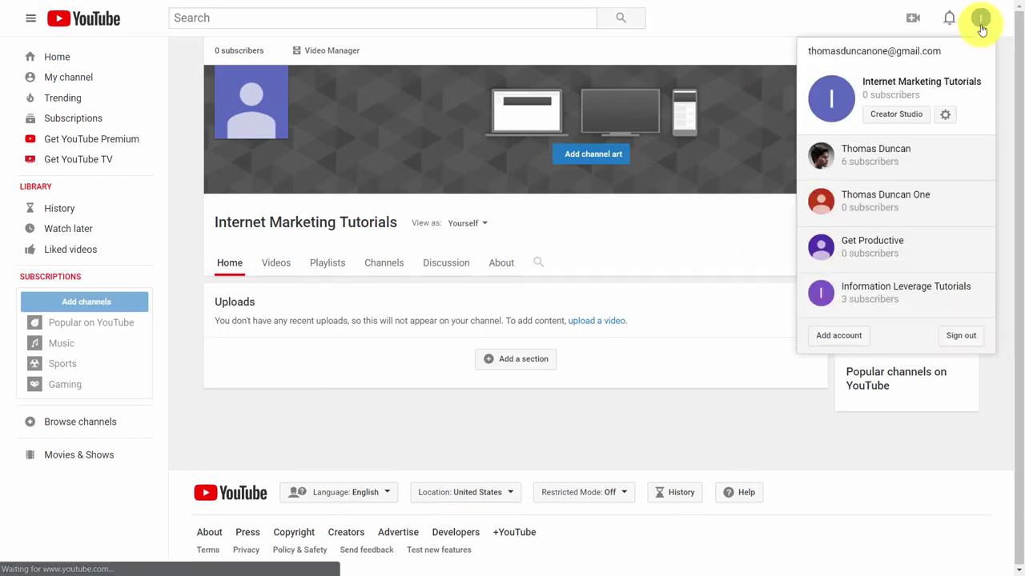
click(891, 116)
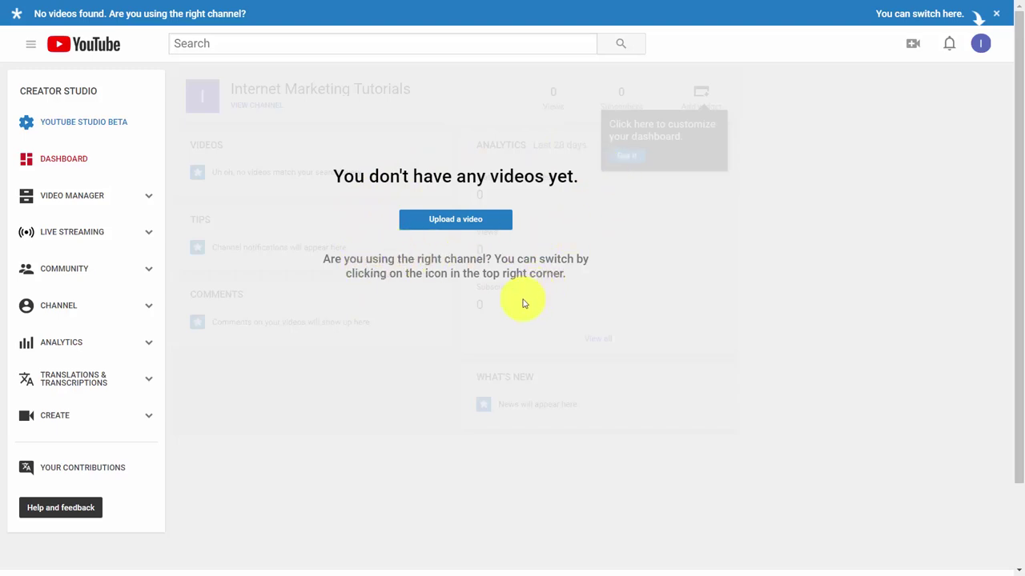
Upload the "Tutorials" video with its privacy set to Private and finish the upload.
click(457, 221)
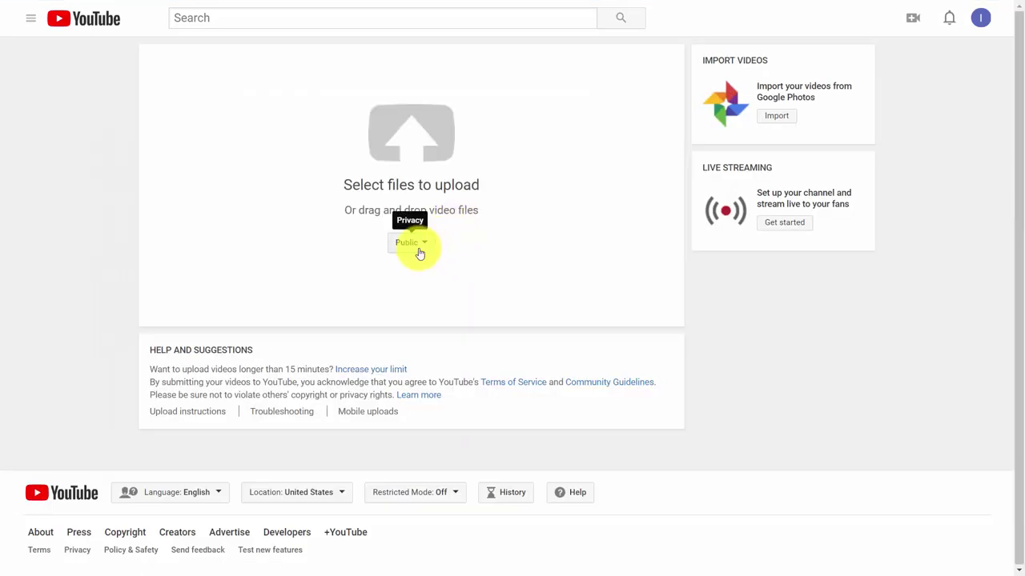
click(425, 244)
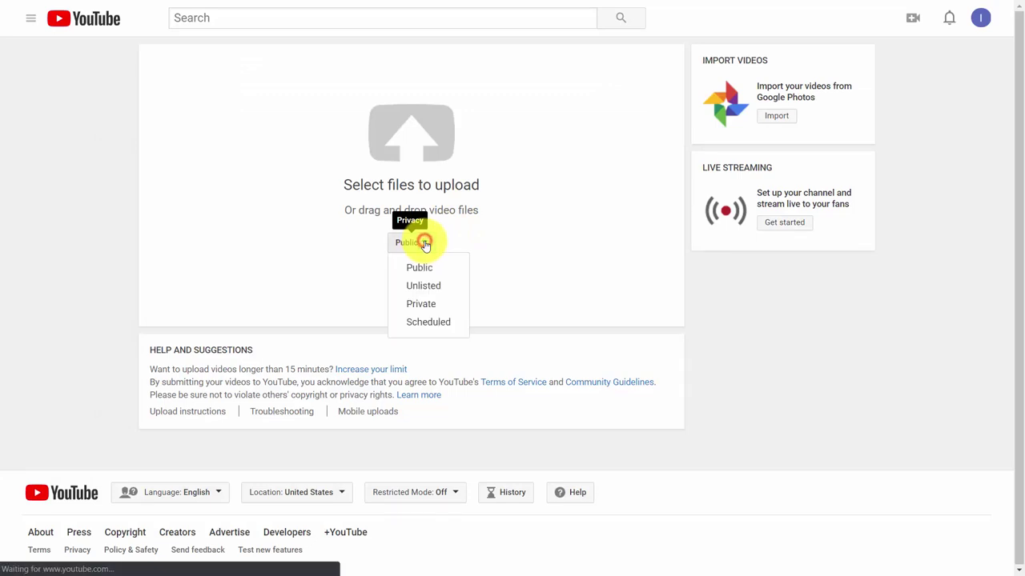
click(422, 309)
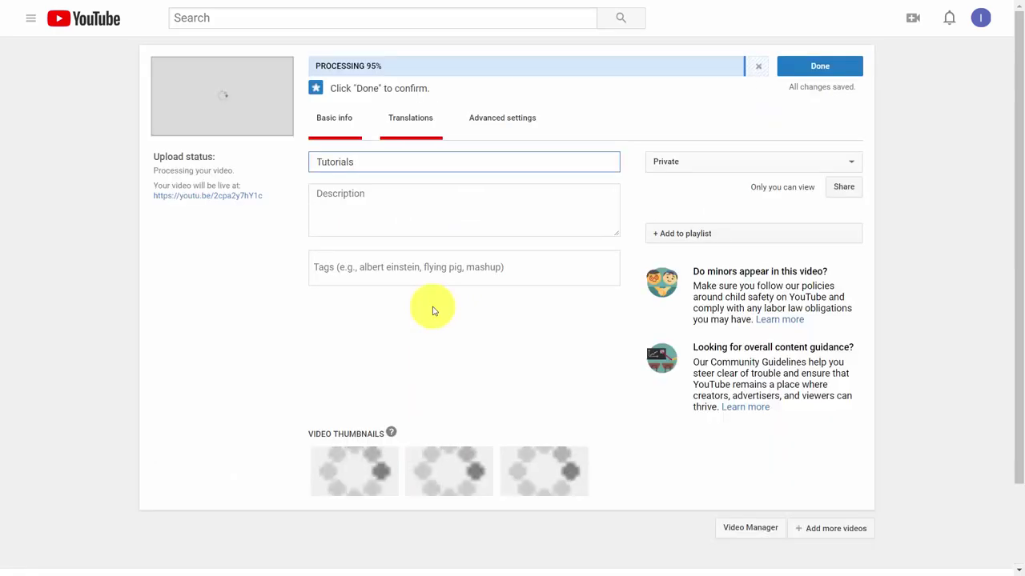
click(807, 68)
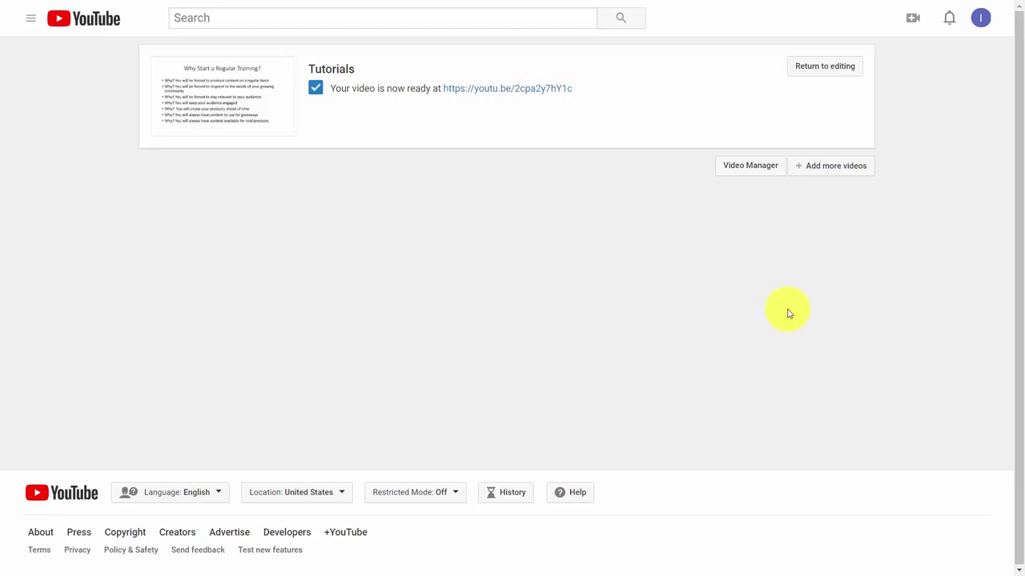
Return to Creator Studio and examine the channel's status and available features.
click(980, 19)
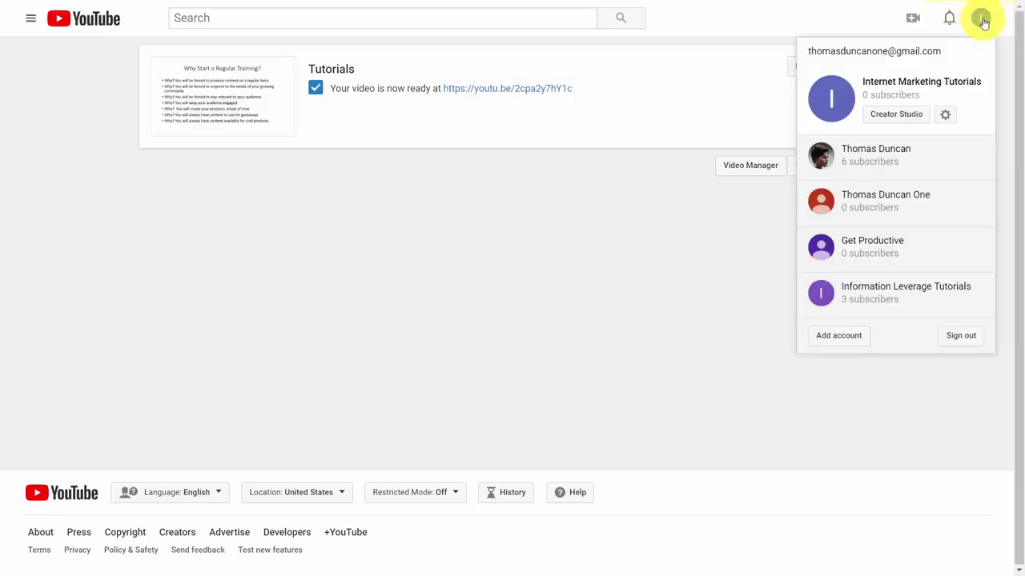
click(889, 121)
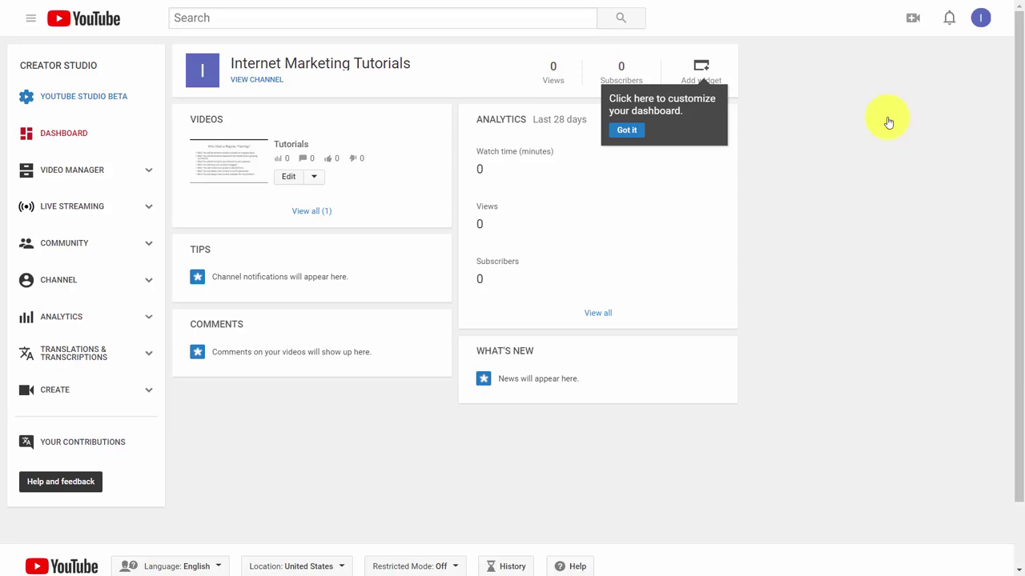
click(69, 277)
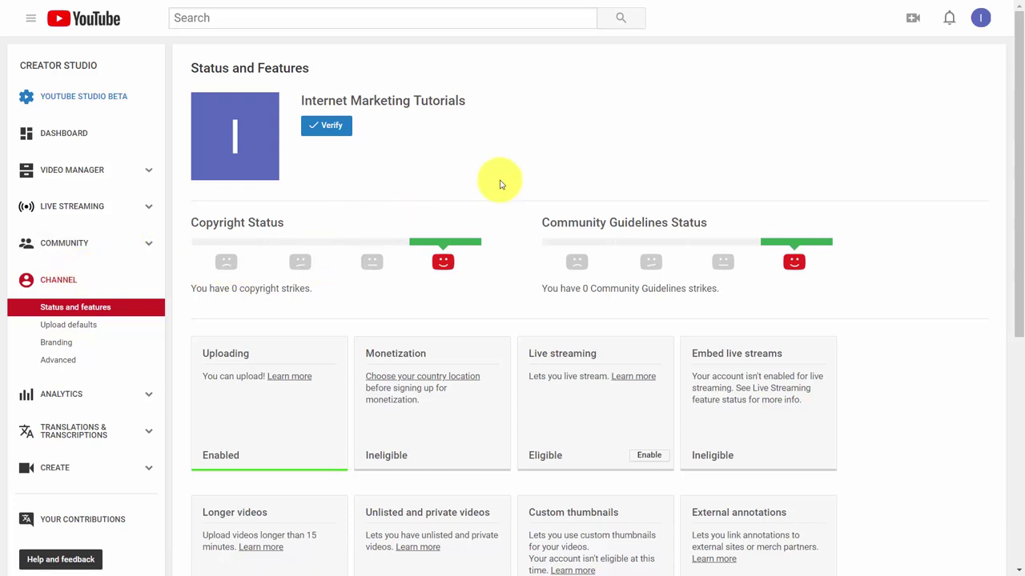
scroll(500, 185, down, 2)
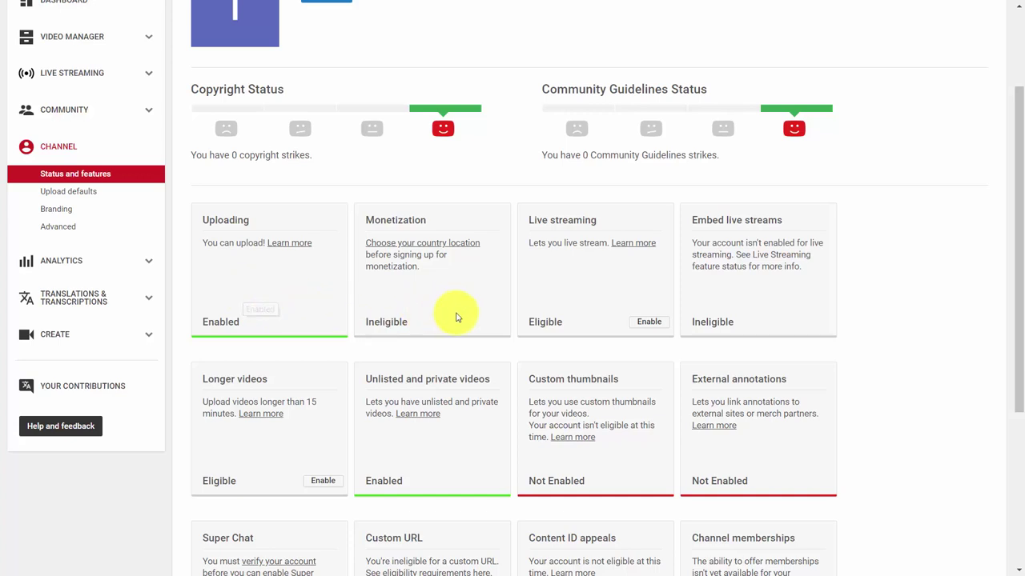
Look at the account verification form for enabling live streaming and longer videos, and return to the channel features.
click(648, 323)
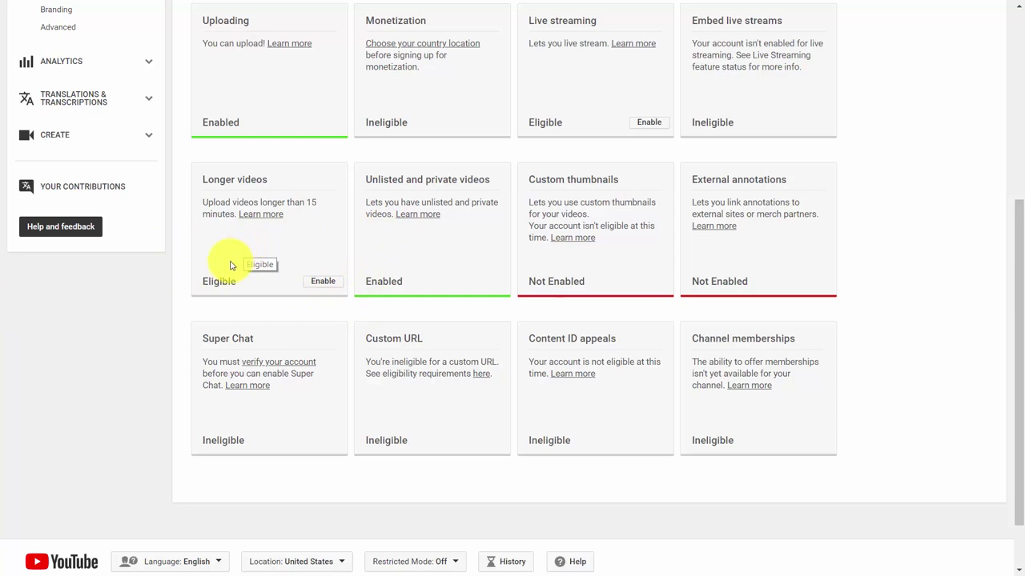
click(313, 285)
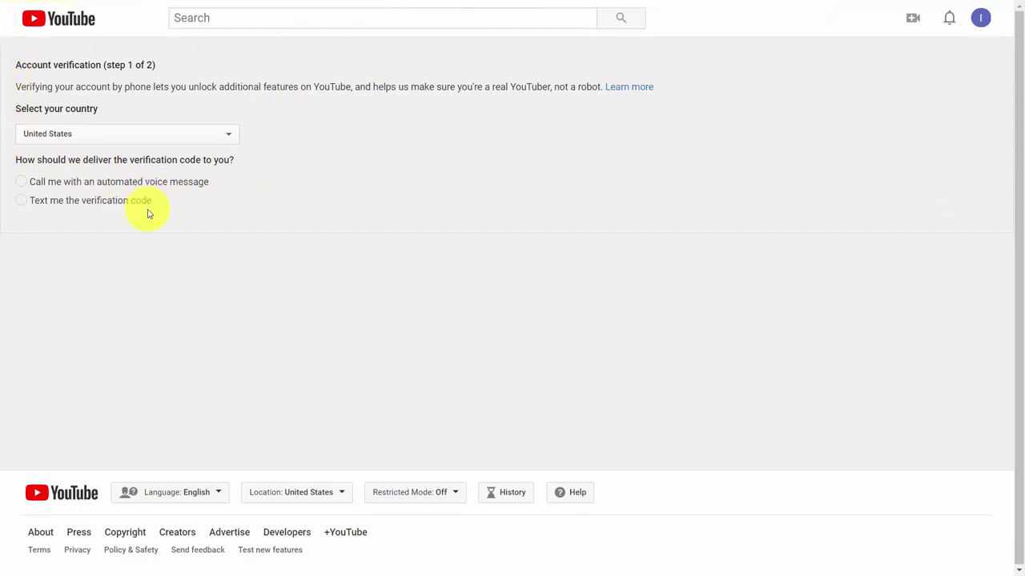
key(alt+Left)
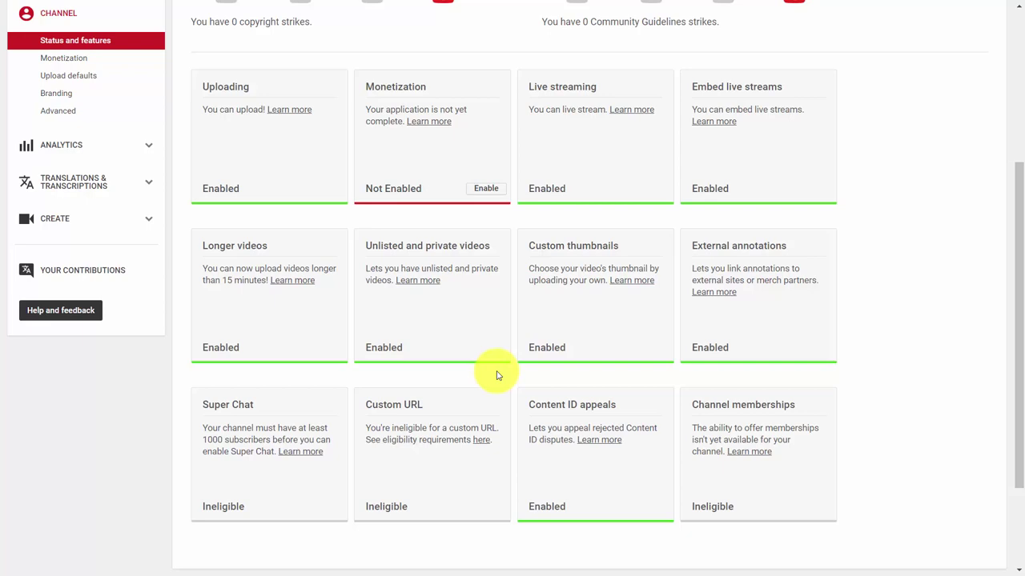
Set the channel's upload defaults to Public privacy, the Education category and the Standard YouTube License.
scroll(496, 374, up, 3)
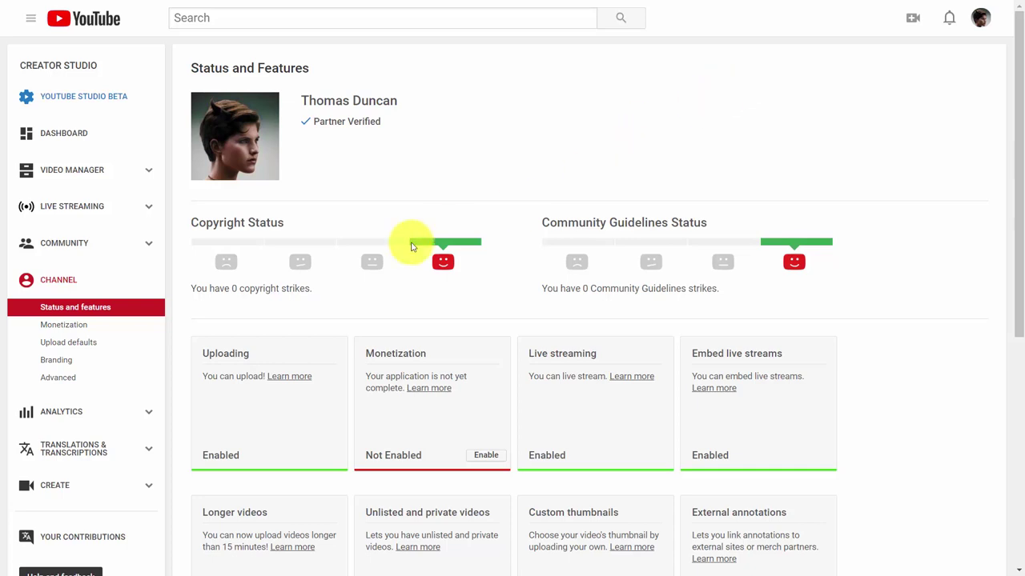
click(68, 343)
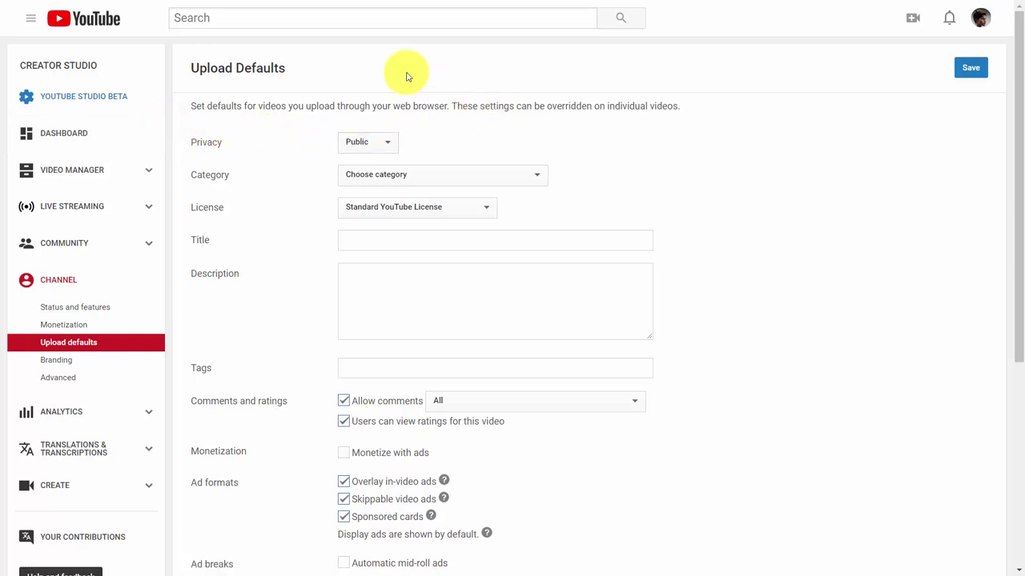
click(389, 141)
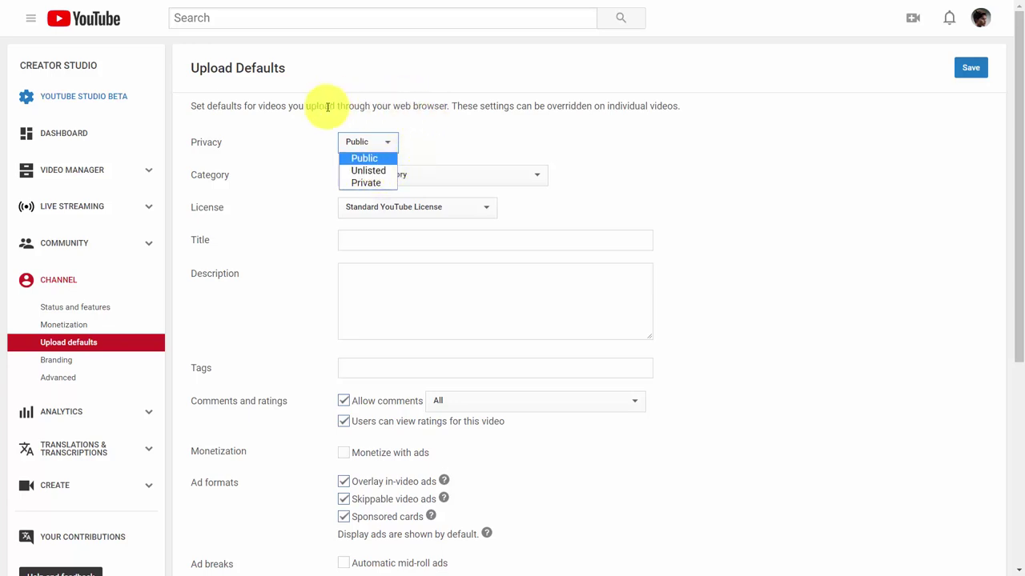
click(436, 117)
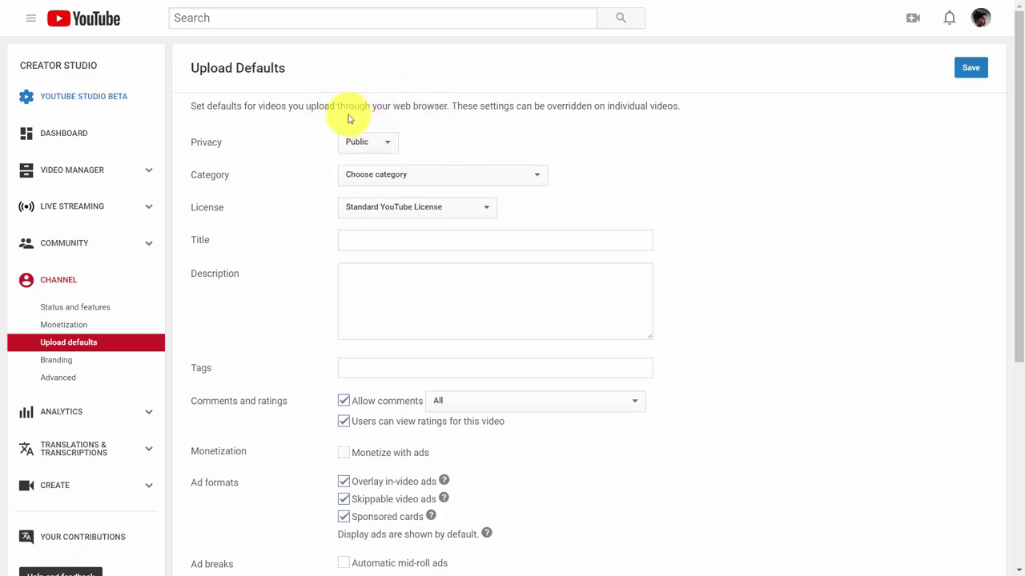
click(512, 175)
click(394, 228)
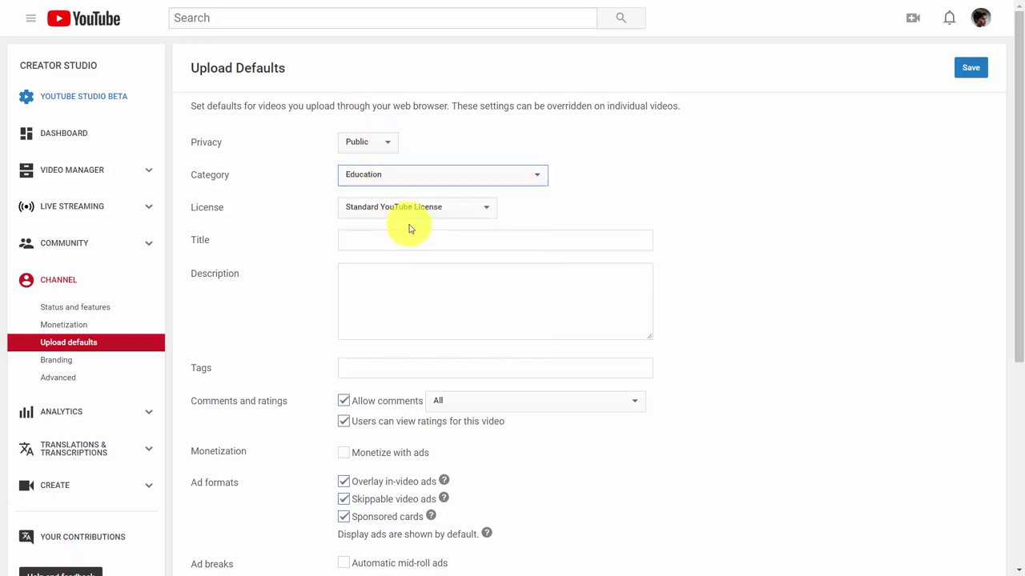
click(486, 212)
click(488, 208)
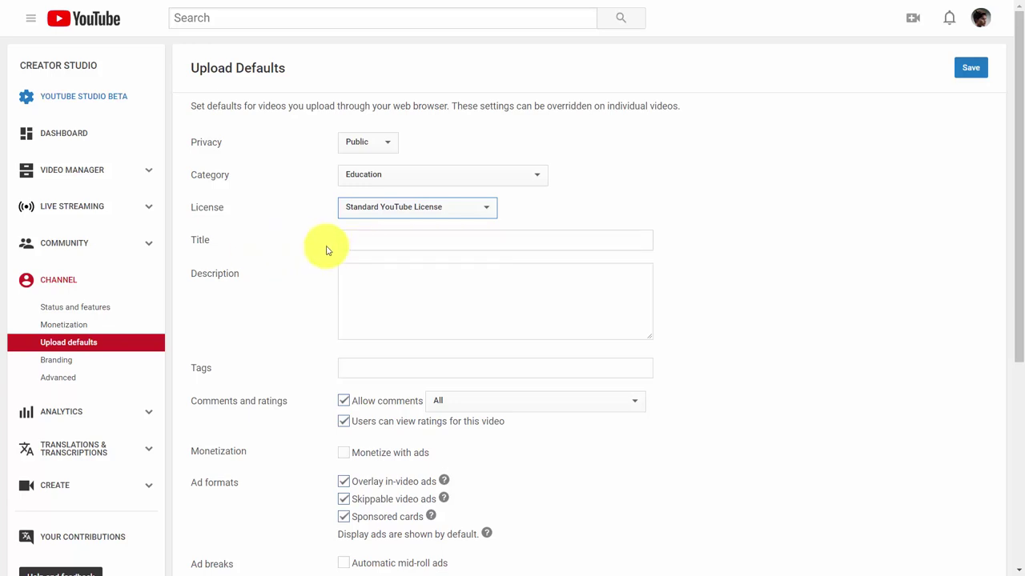
Enter "Tutorial Videos #" as the default upload title and "haon.biz/cfwop/ Tutorial Videos" as the default description.
key(Tab)
key(ctrl+v)
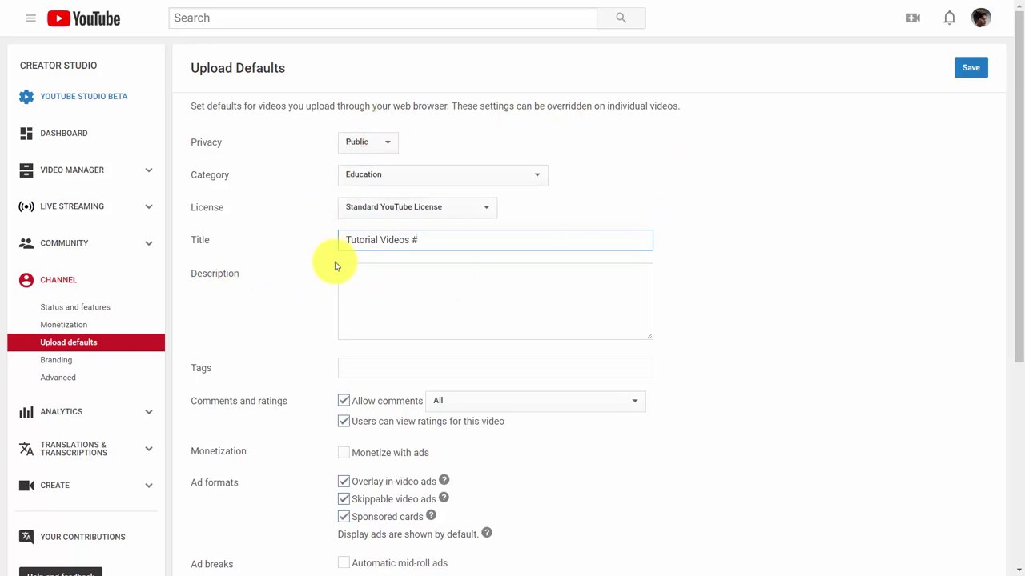
key(Tab)
text(haon.biz/cfwop/   Tutorial Videos)
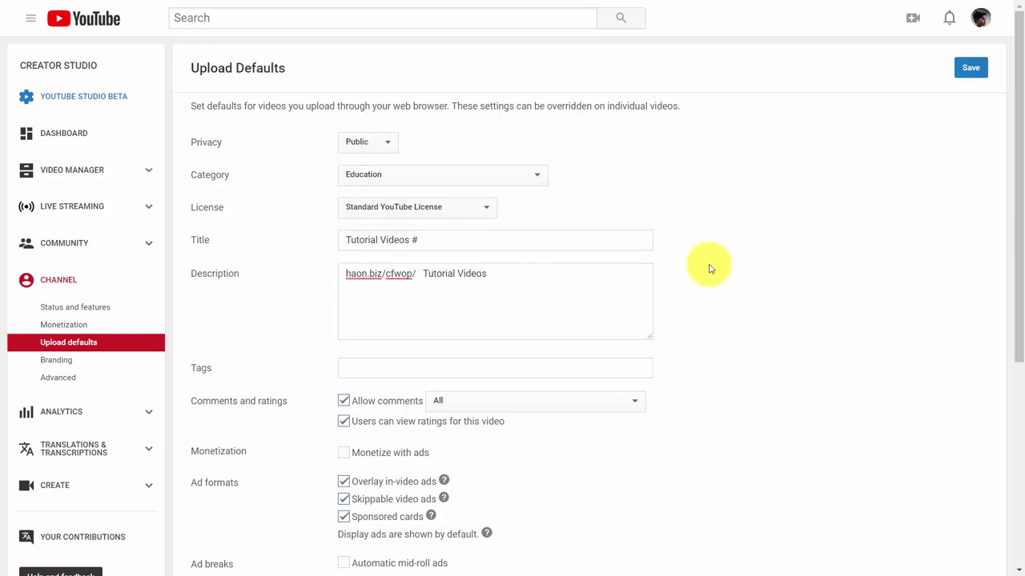
scroll(341, 297, down, 1)
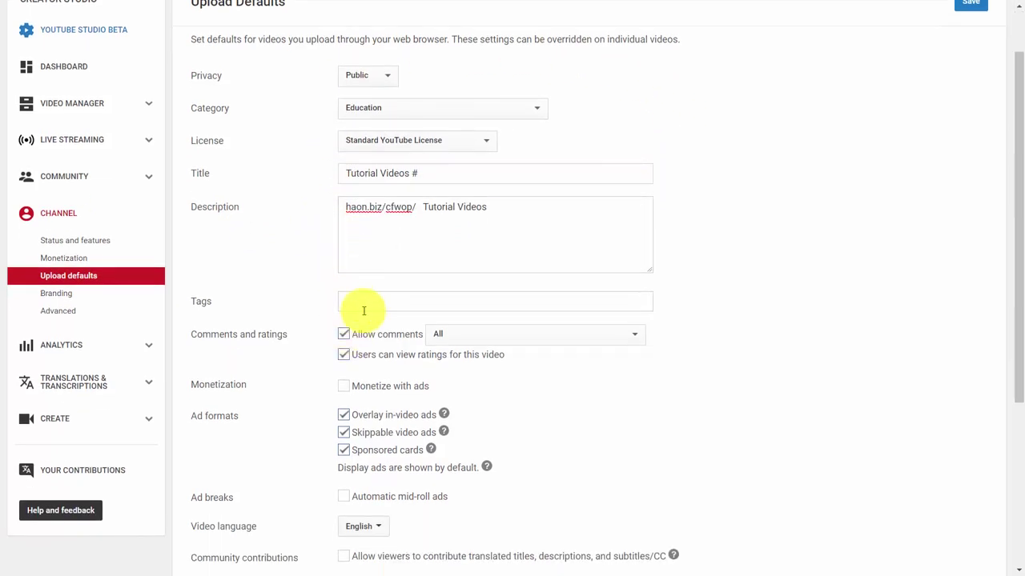
Enter "tutorial videos" as the default upload tags and review the remaining upload defaults for comments, ads, language and statistics.
click(369, 302)
text(tutorial videos)
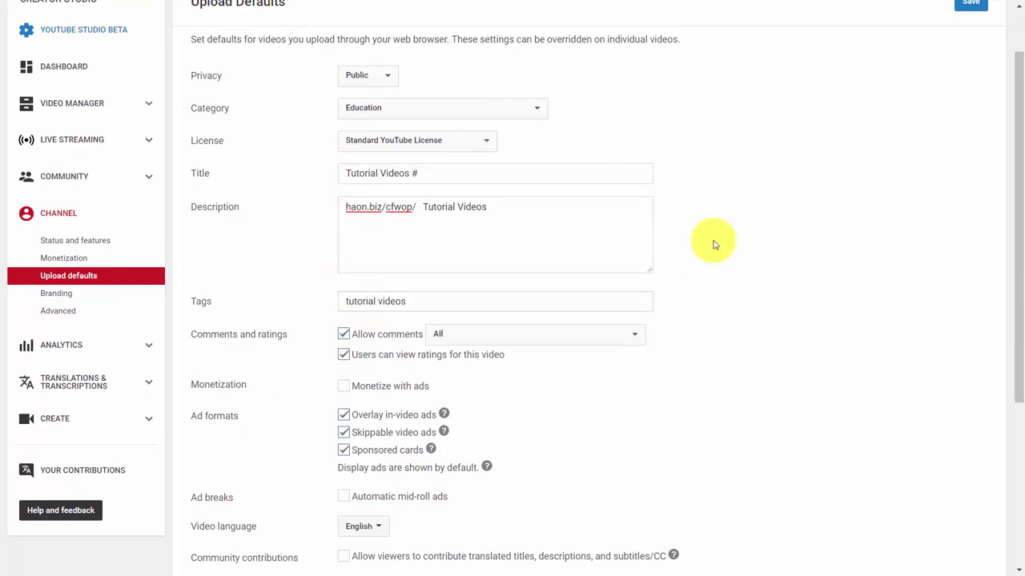
scroll(367, 312, down, 1)
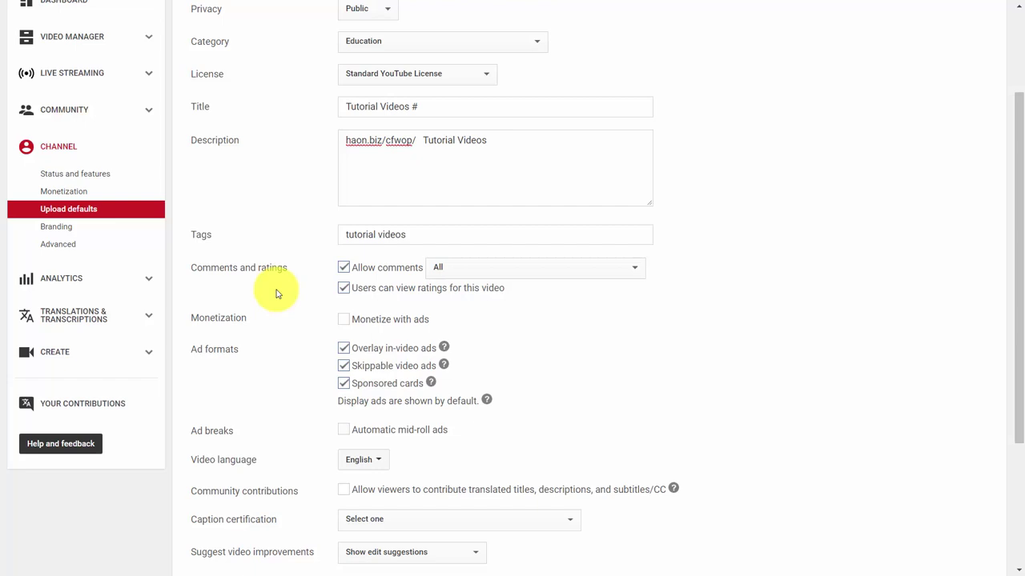
scroll(552, 300, down, 3)
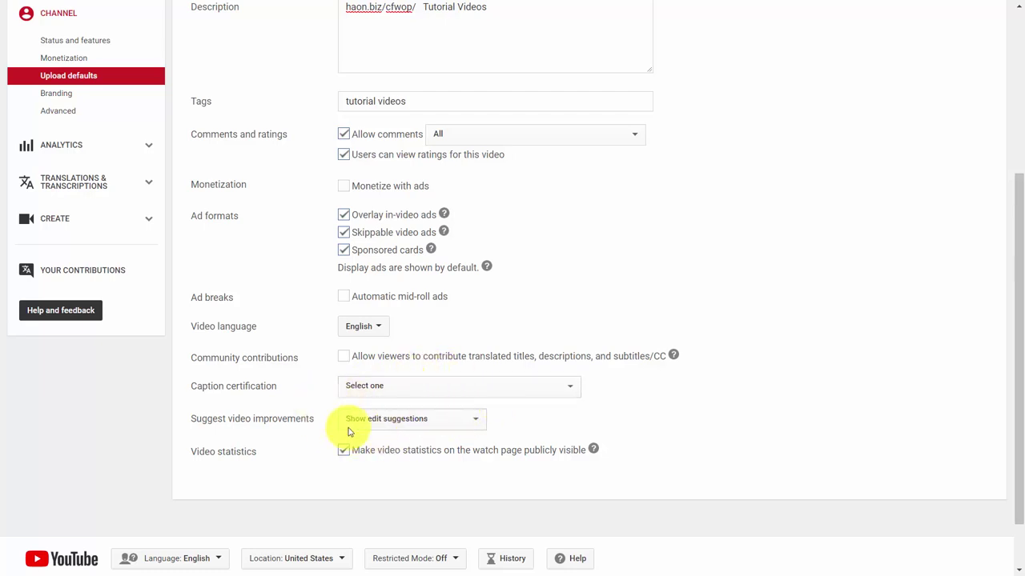
scroll(518, 424, up, 4)
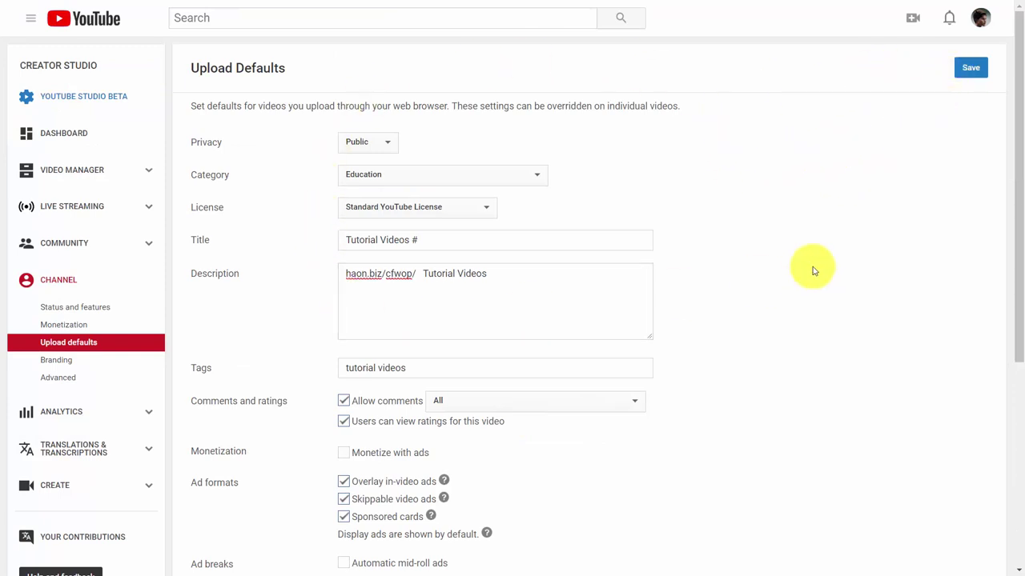
scroll(591, 194, down, 2)
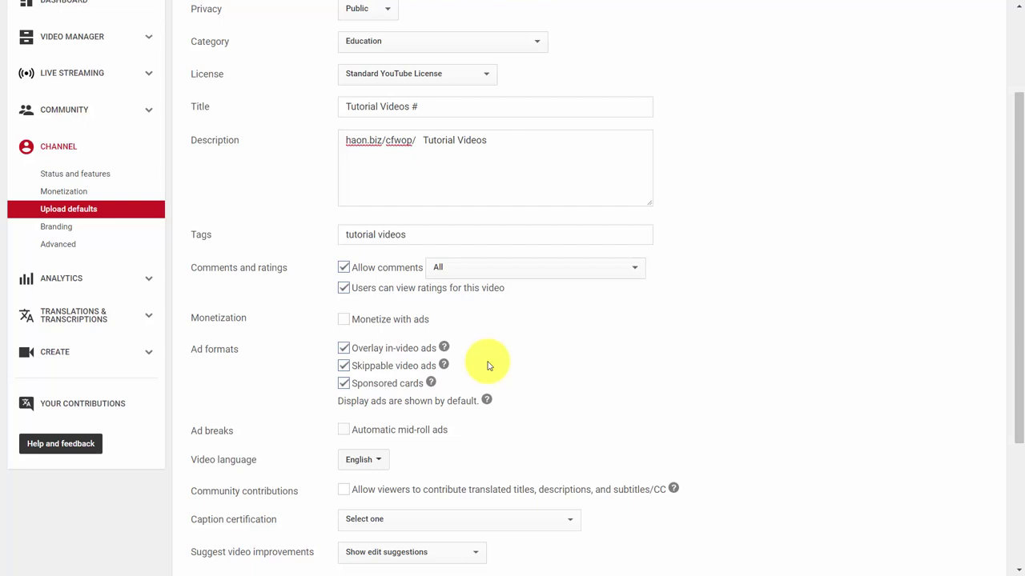
scroll(488, 366, up, 1)
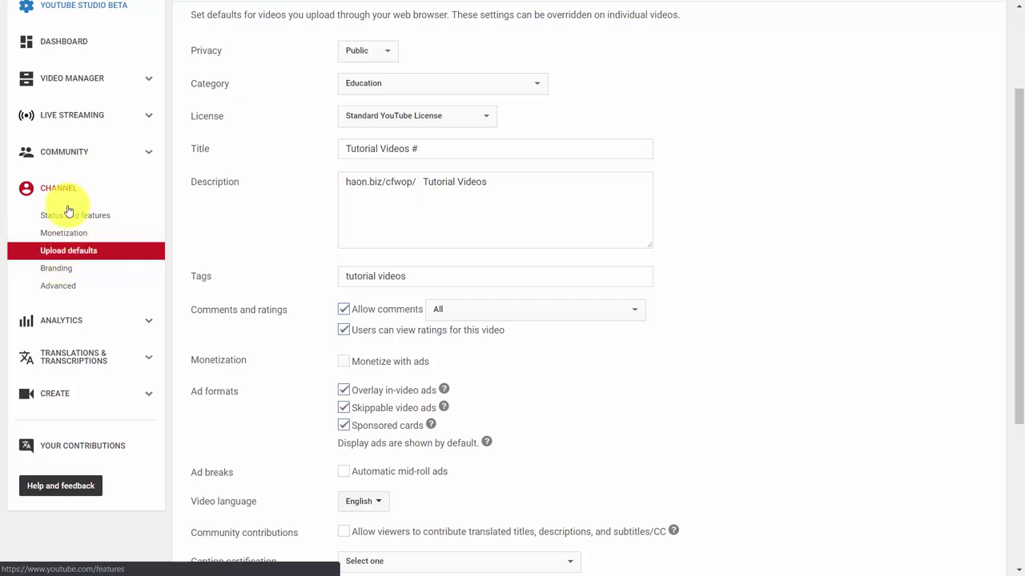
Add podcast.png as the channel's branding watermark and set its display time to Entire video.
click(65, 273)
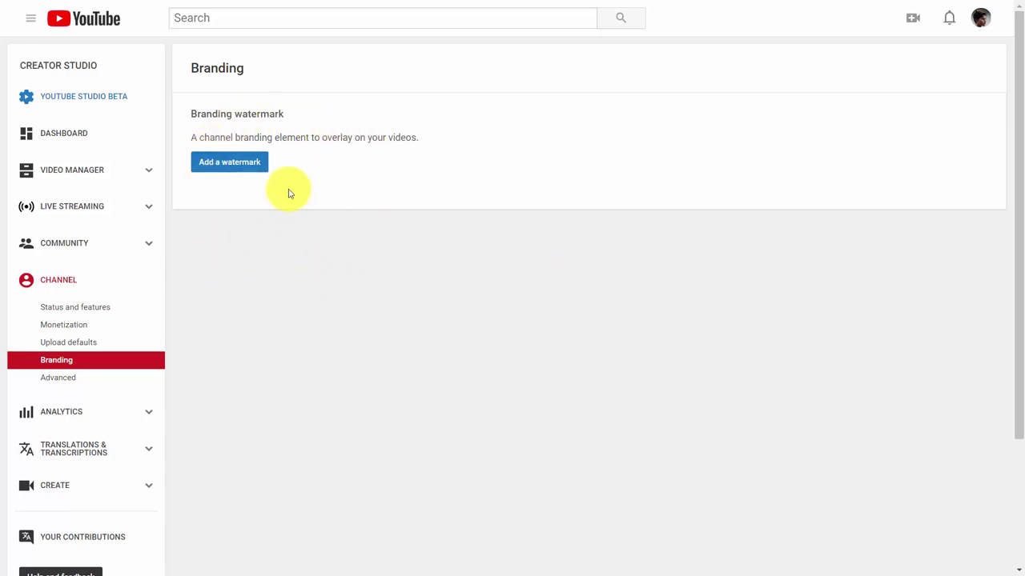
click(245, 166)
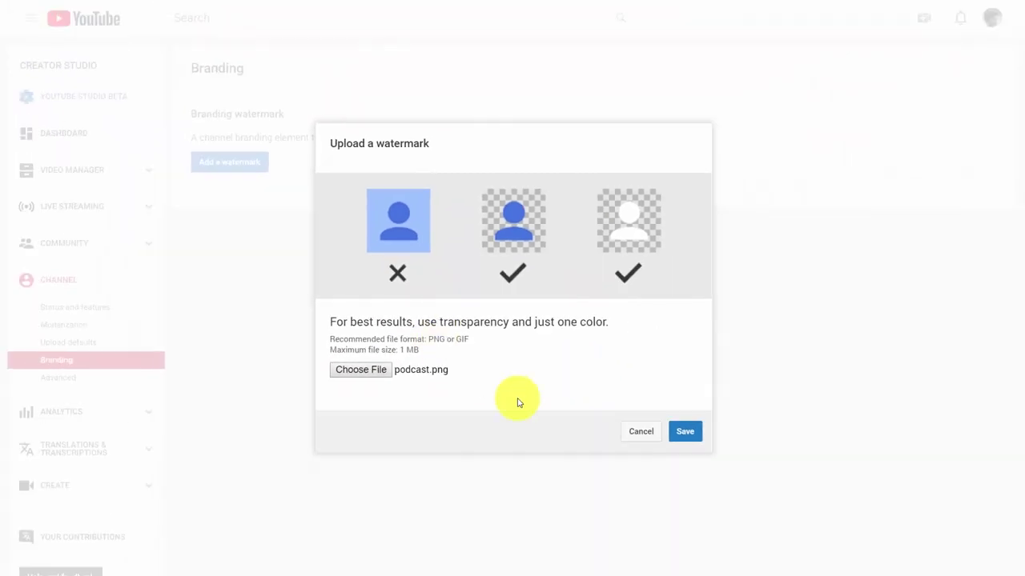
click(686, 433)
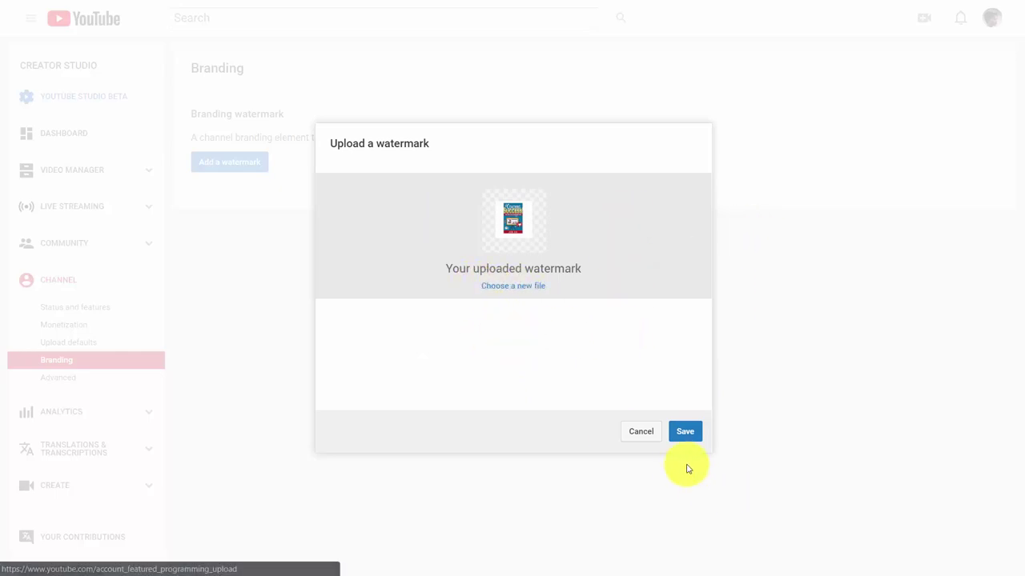
click(683, 431)
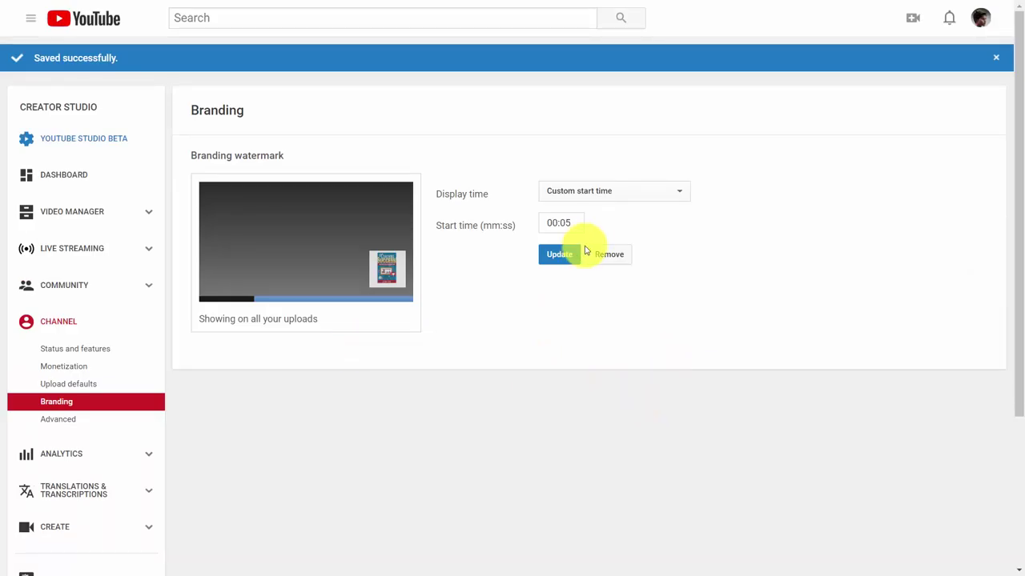
click(606, 195)
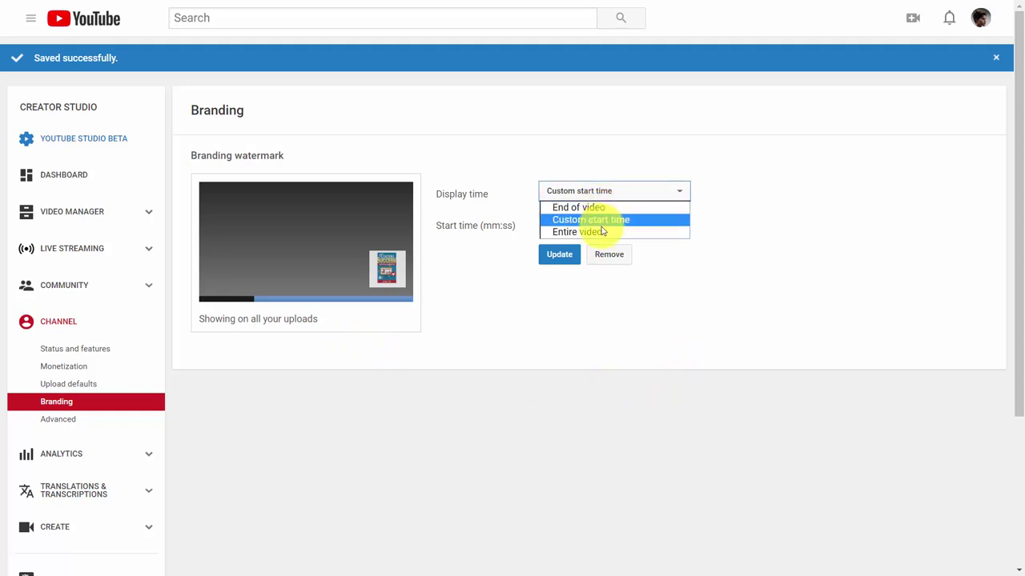
click(601, 232)
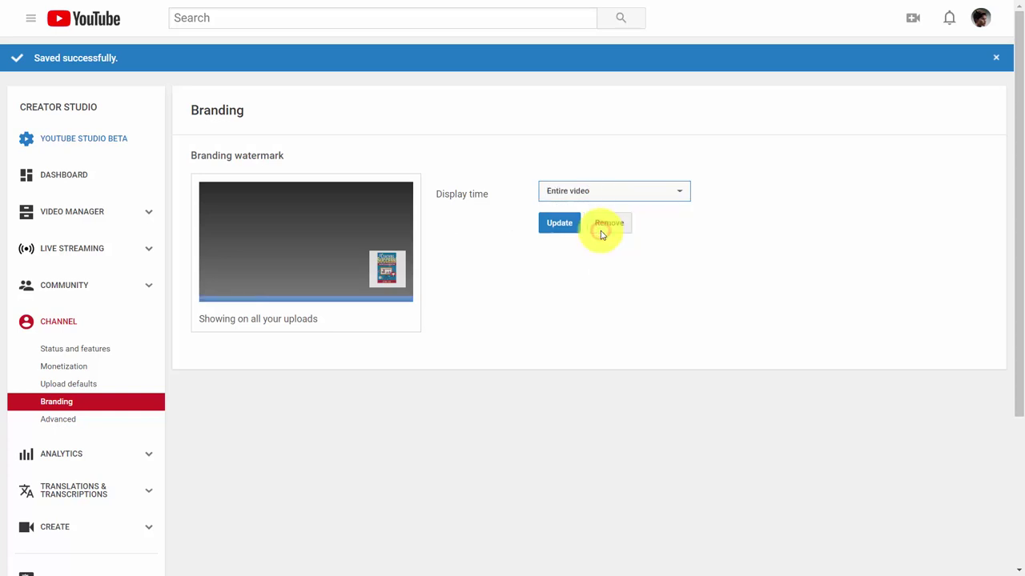
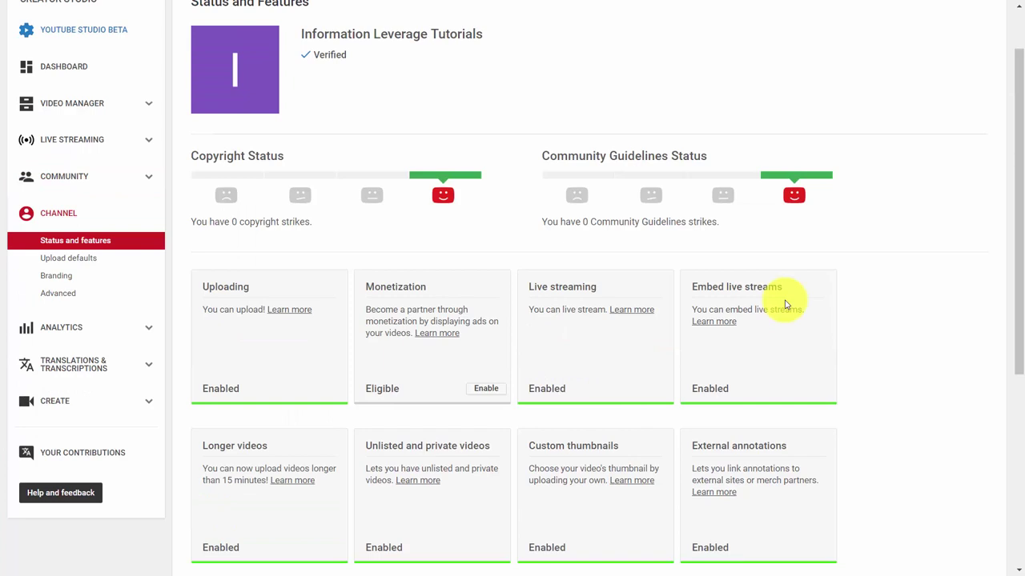
click(70, 296)
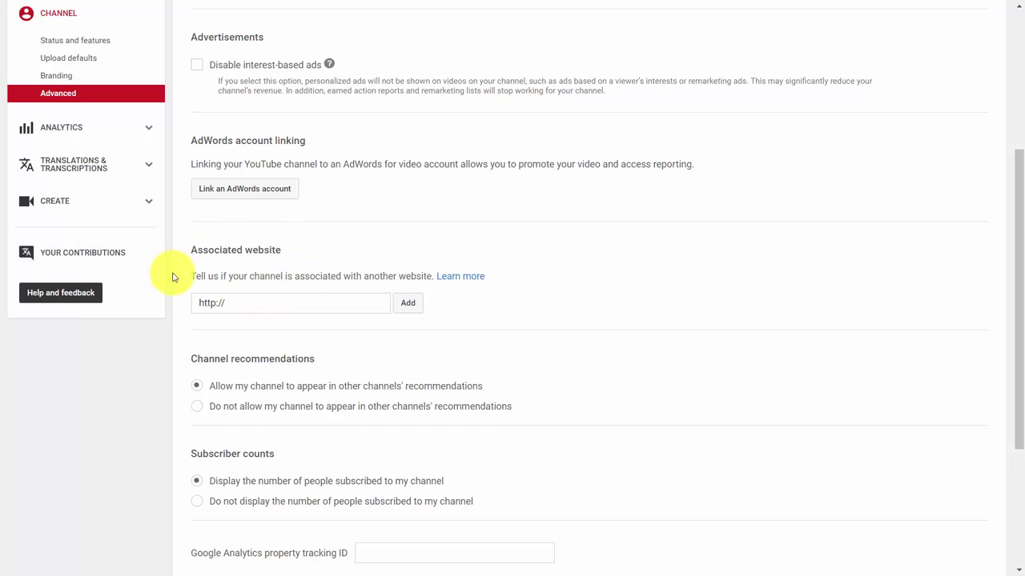
click(321, 300)
text(localclientmagnet.net/)
key(F11)
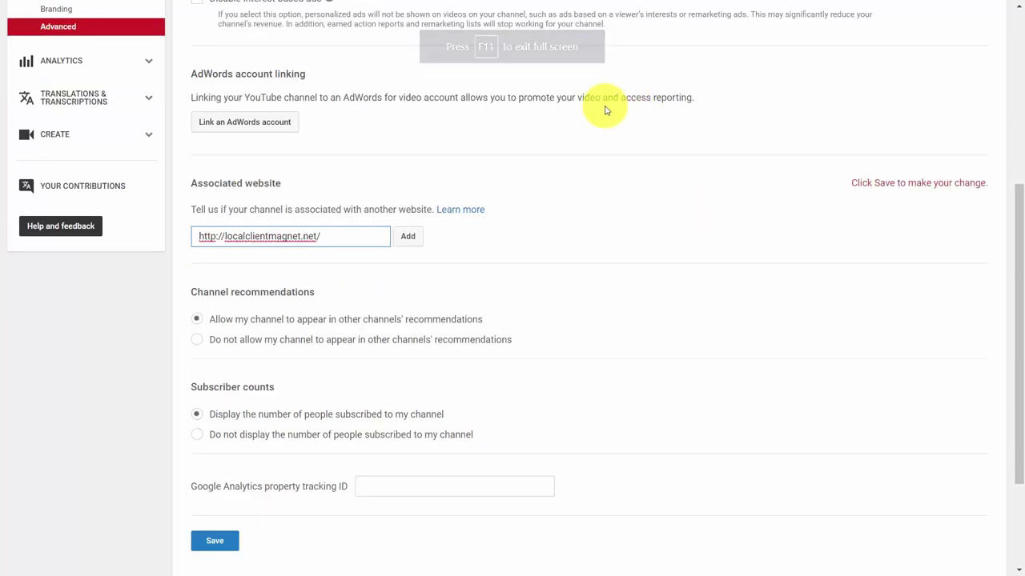
click(406, 240)
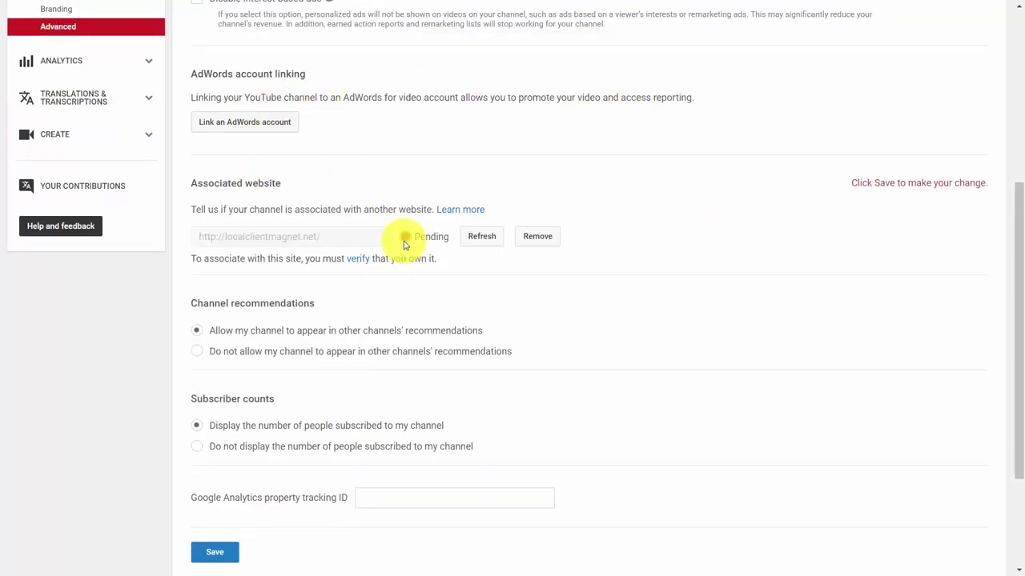
Begin verifying ownership of the associated website, complete the robot check and download the HTML verification file.
click(350, 263)
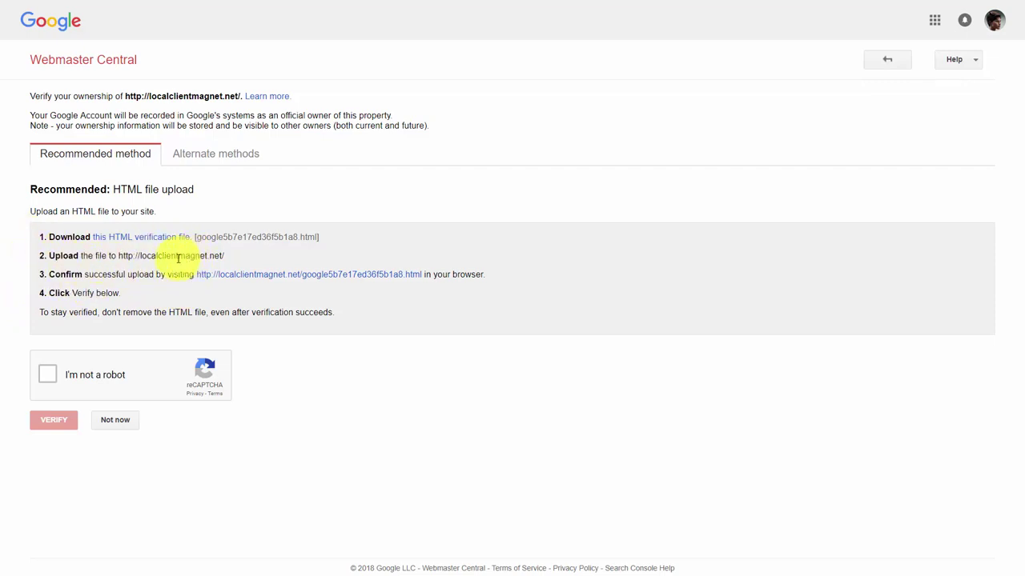
click(47, 374)
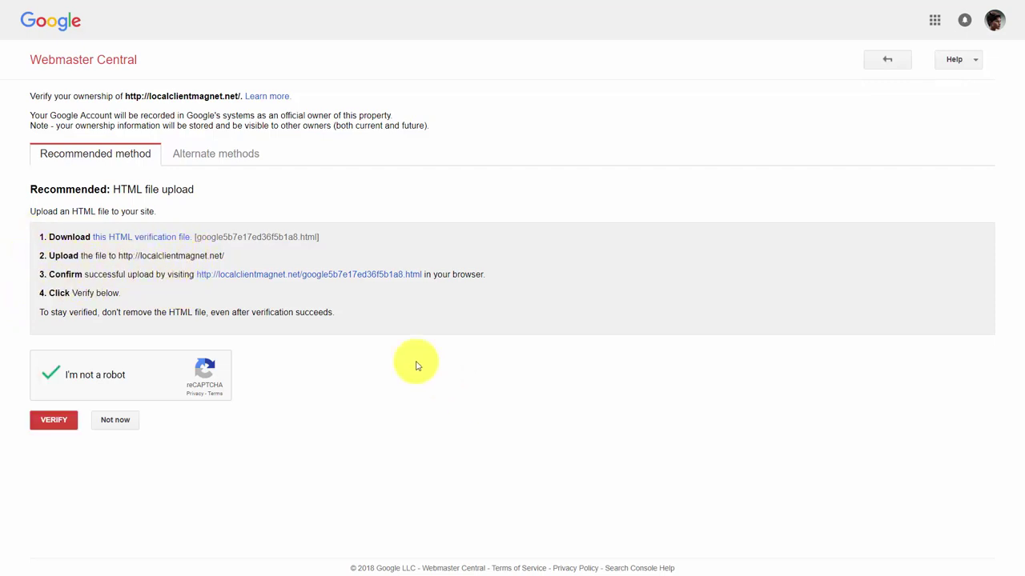
click(166, 237)
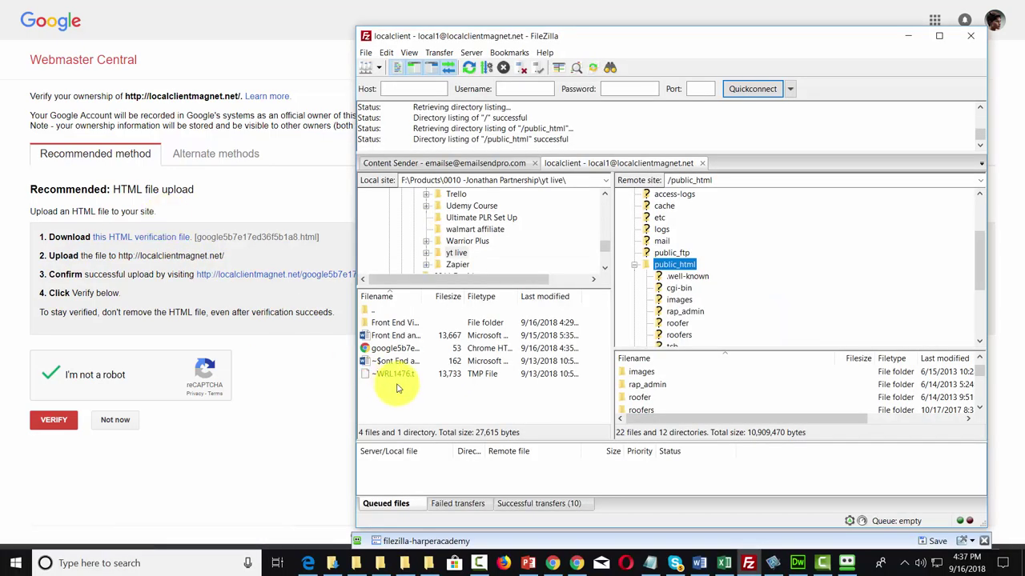
Switch to FileZilla, upload the HTML verification file to the site's public_html folder, and check it through the confirmation link in the browser.
drag(397, 349, 419, 350)
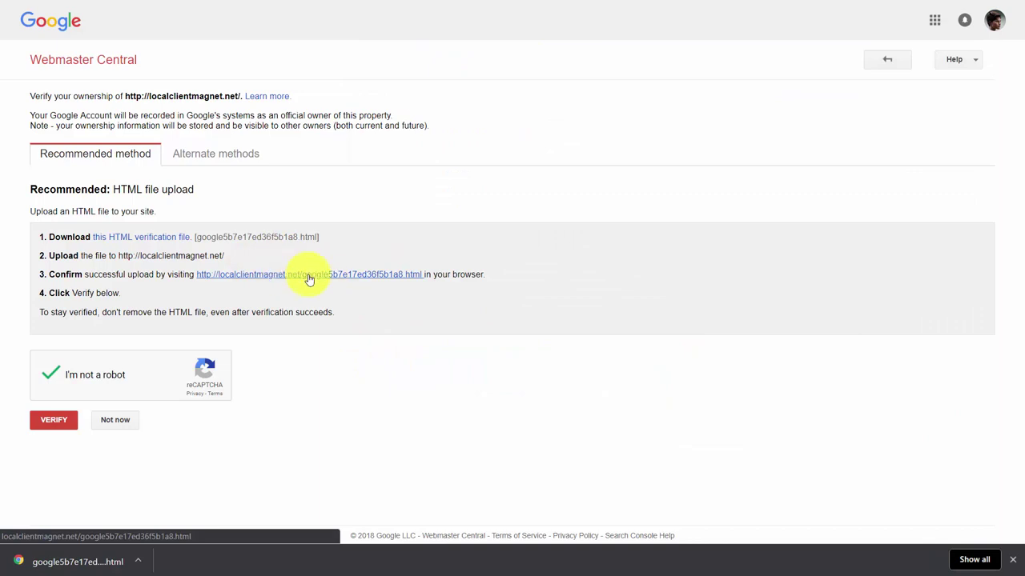
click(310, 275)
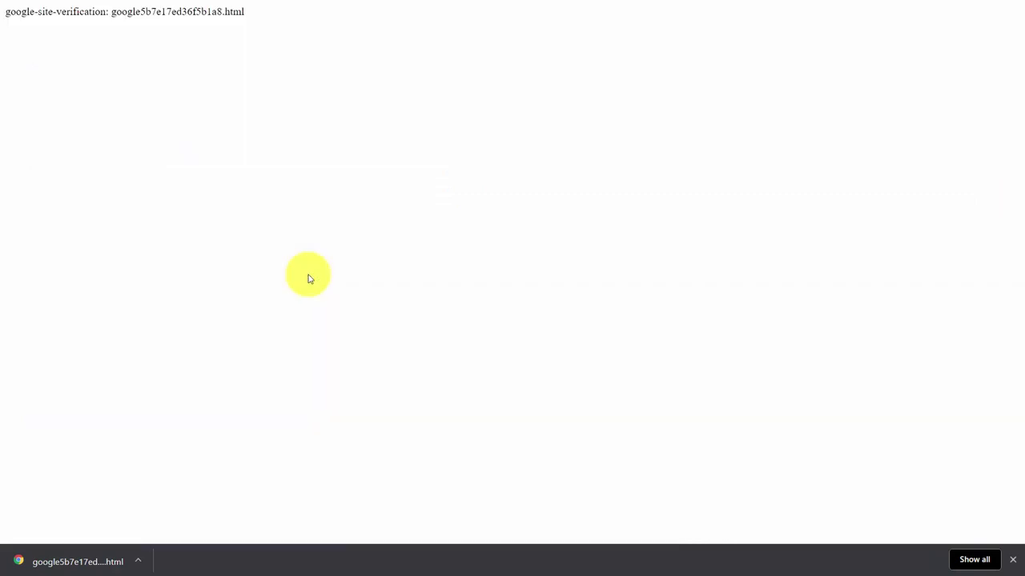
mouse_move(113, 11)
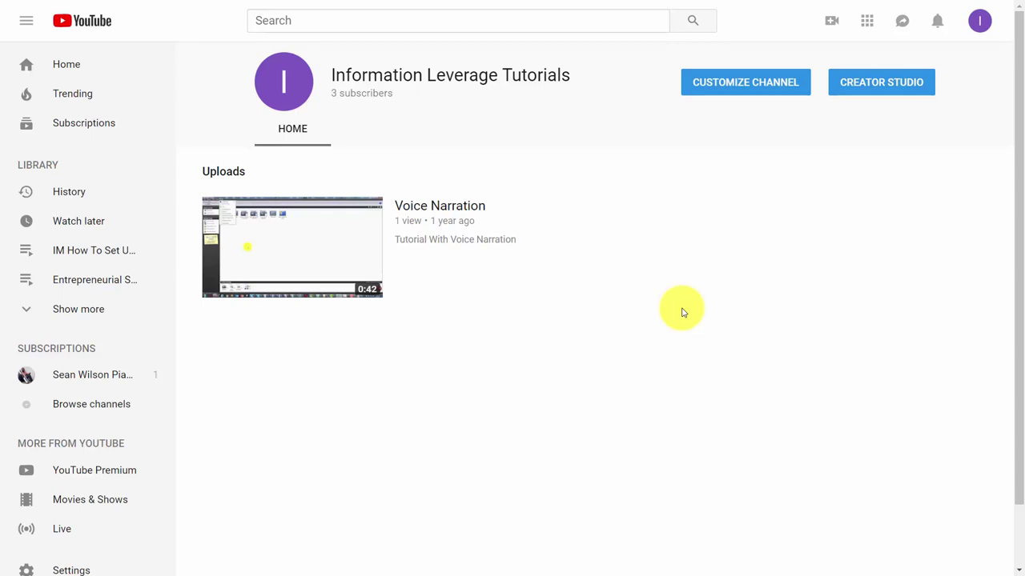
Look at the privacy choices for a new video upload and the sharing option of the private video "Get Productive with G-Tools".
click(831, 23)
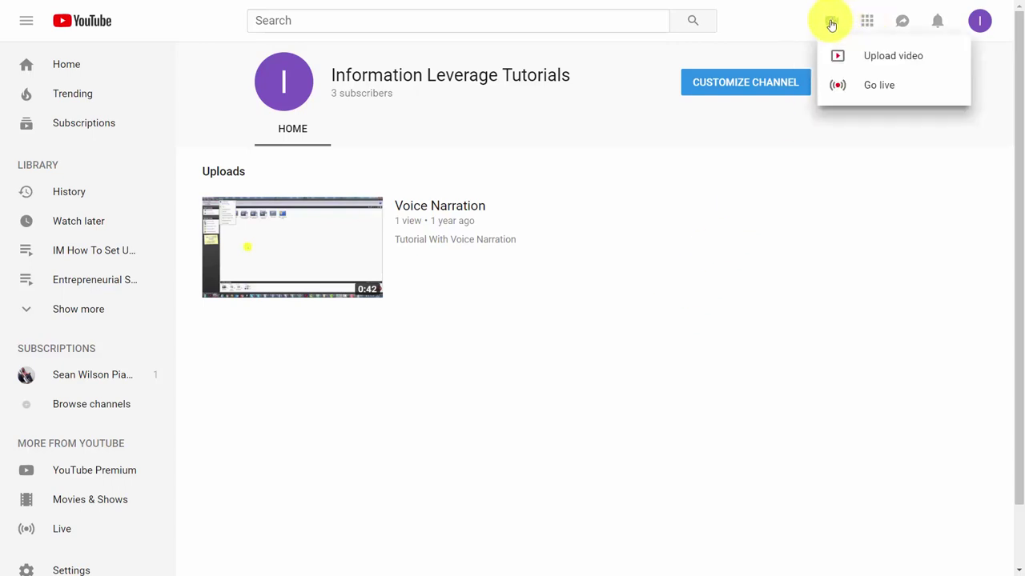
click(876, 57)
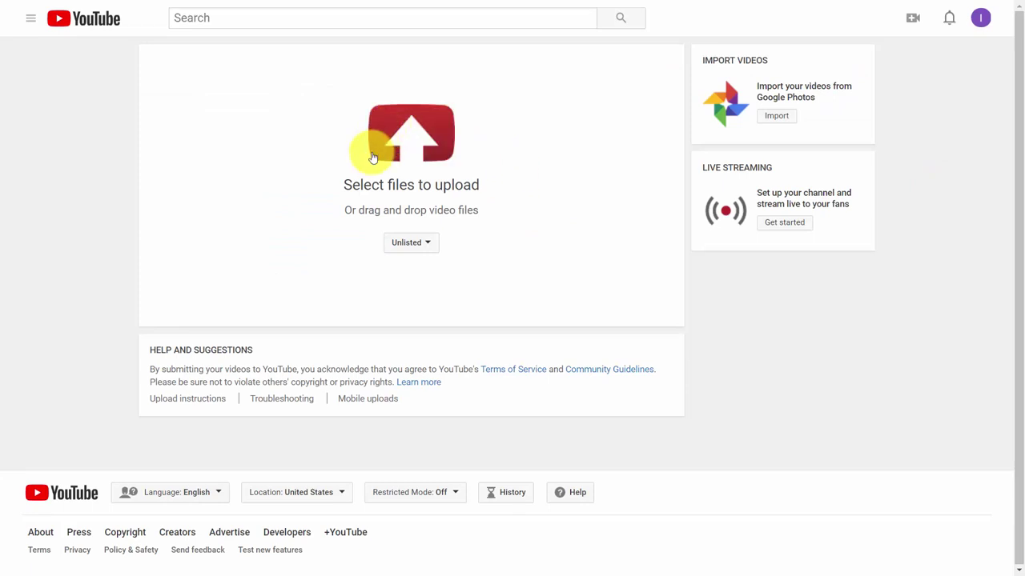
click(429, 247)
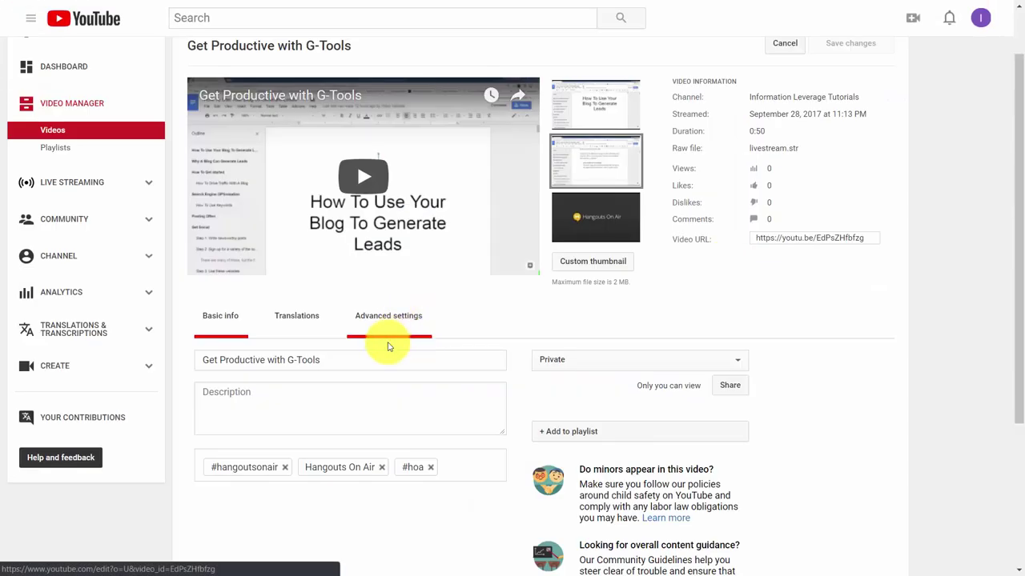
click(729, 389)
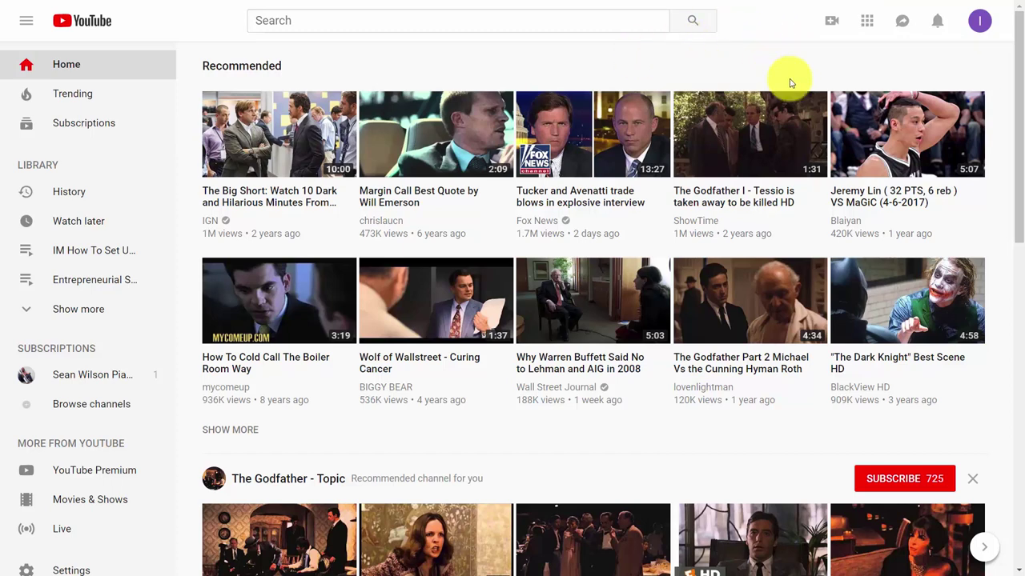
Start a webcam live stream with camera and microphone access allowed, and title it "Video Tutorials".
click(833, 25)
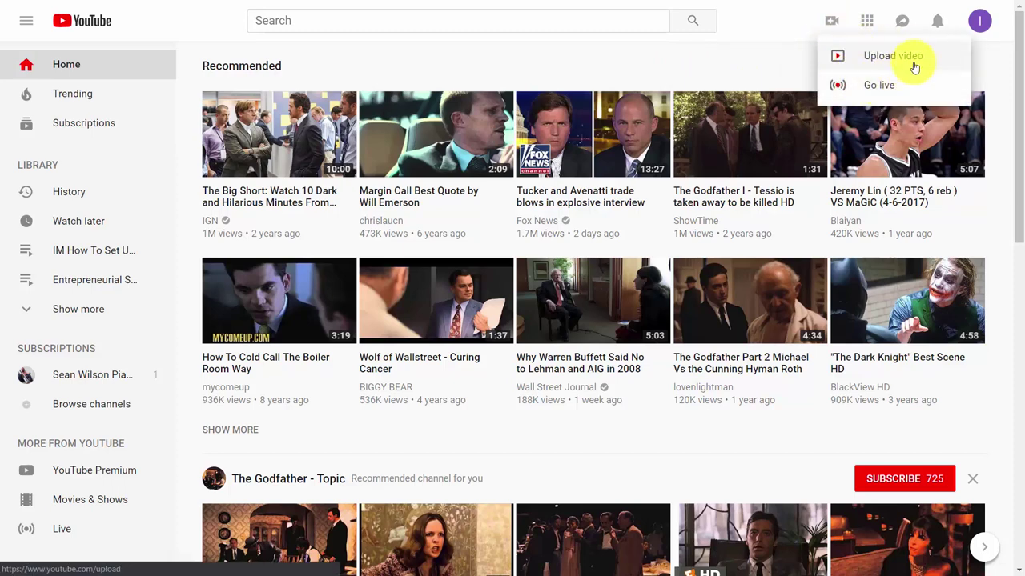
click(875, 86)
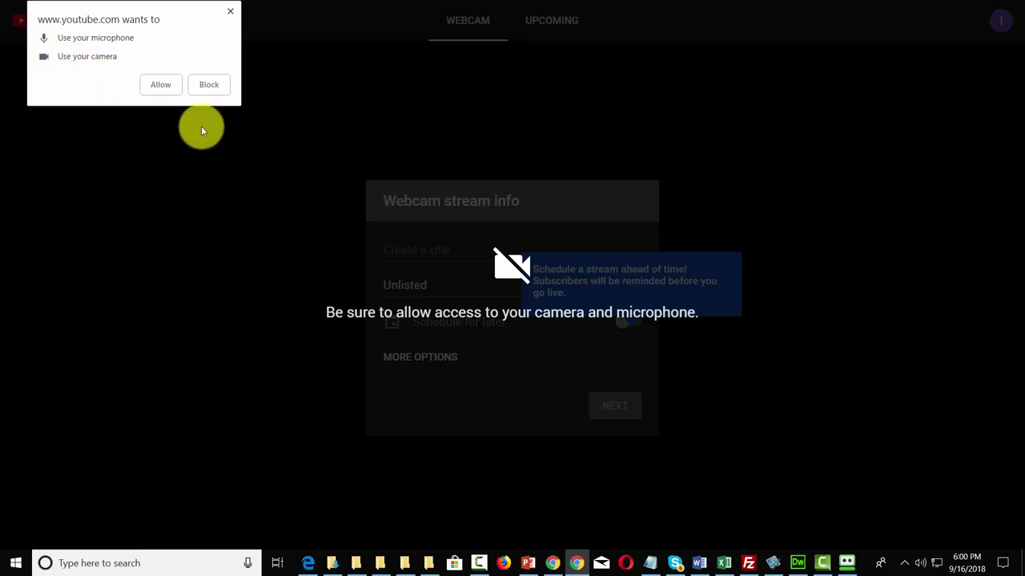
click(160, 84)
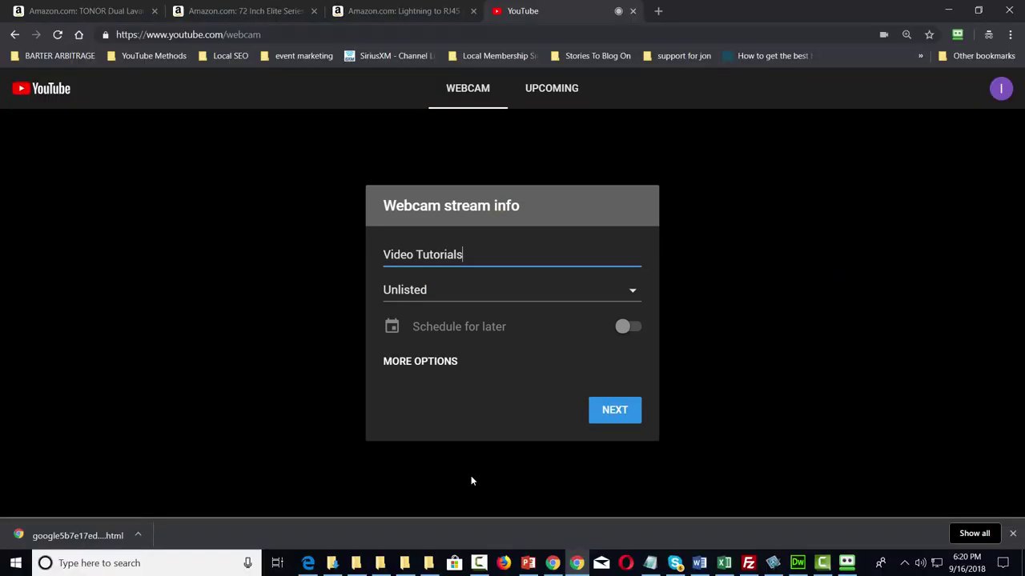
Set the webcam stream's privacy to Private and schedule it for Tue, Sep 18 at 6:25 PM.
click(633, 293)
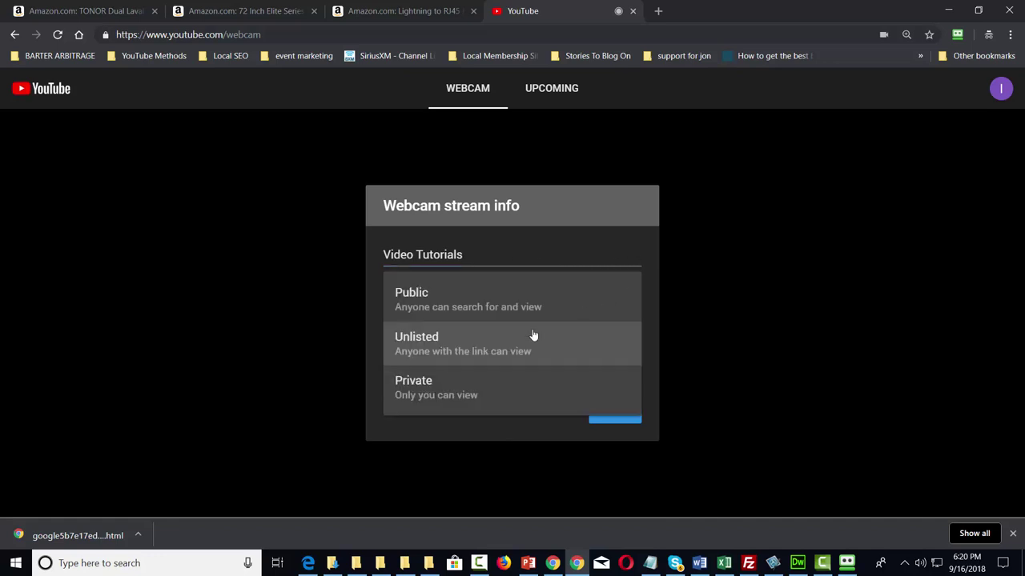
click(426, 385)
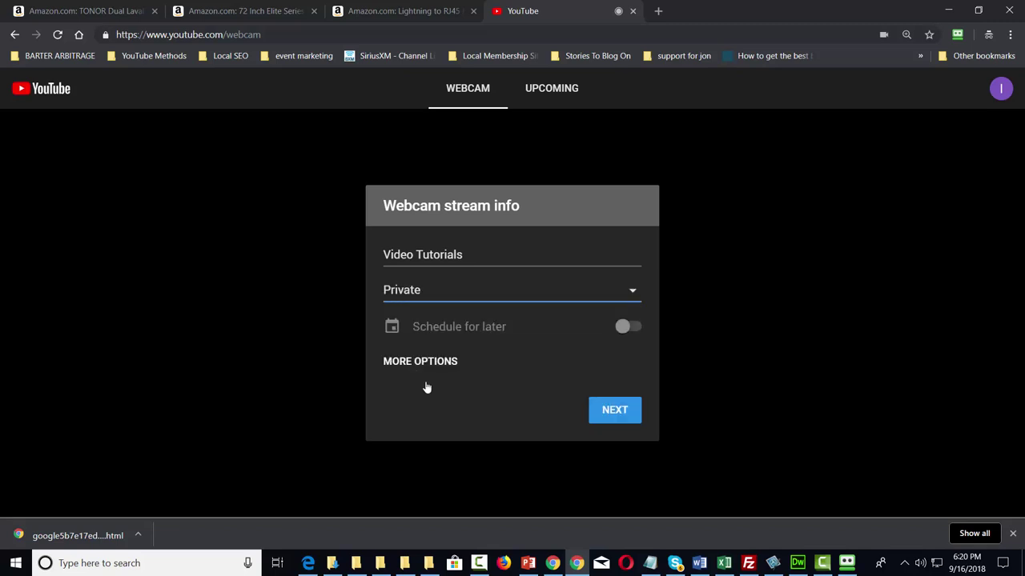
click(633, 329)
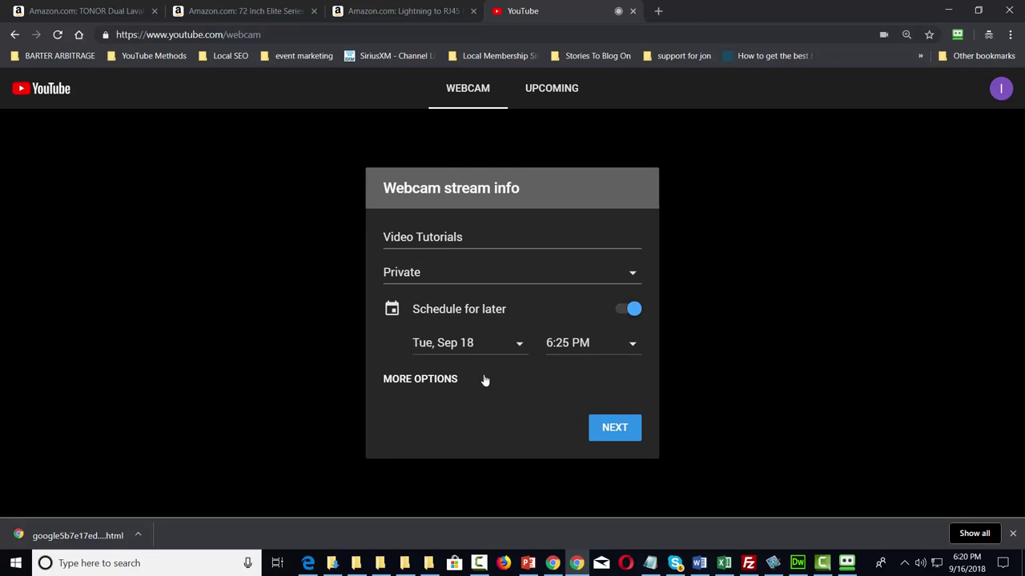
click(439, 381)
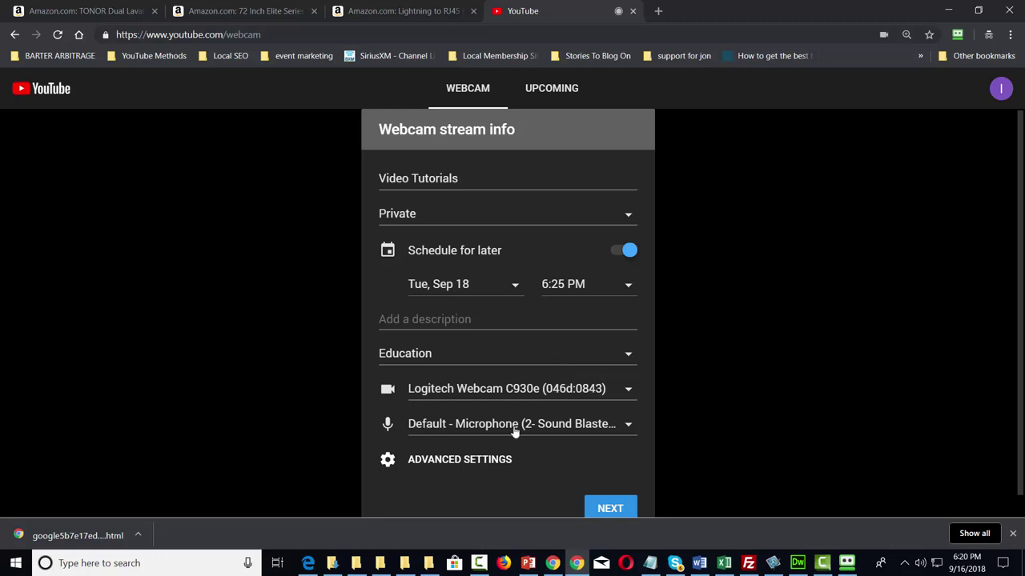
text(www.haon.biz)
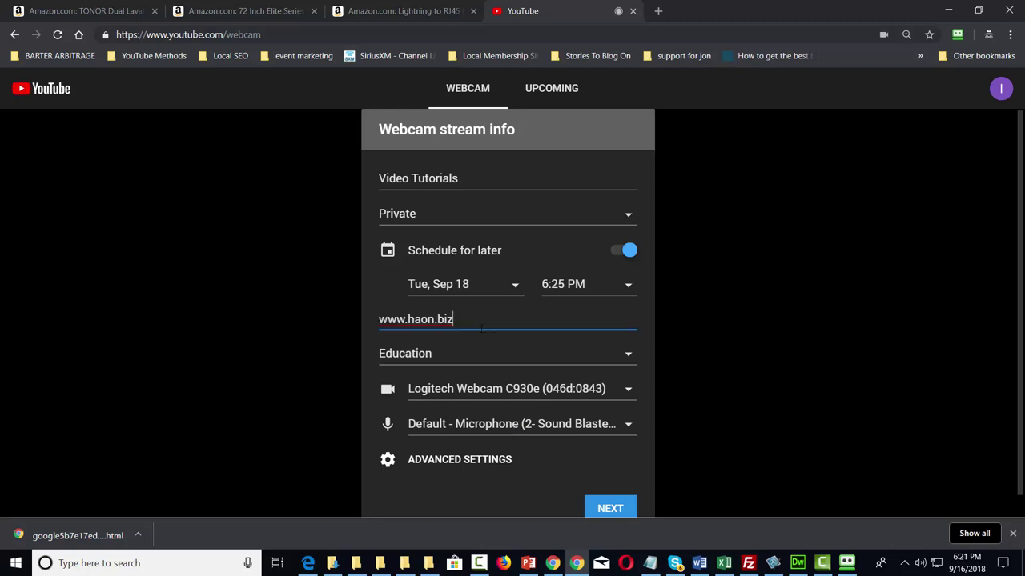
click(457, 463)
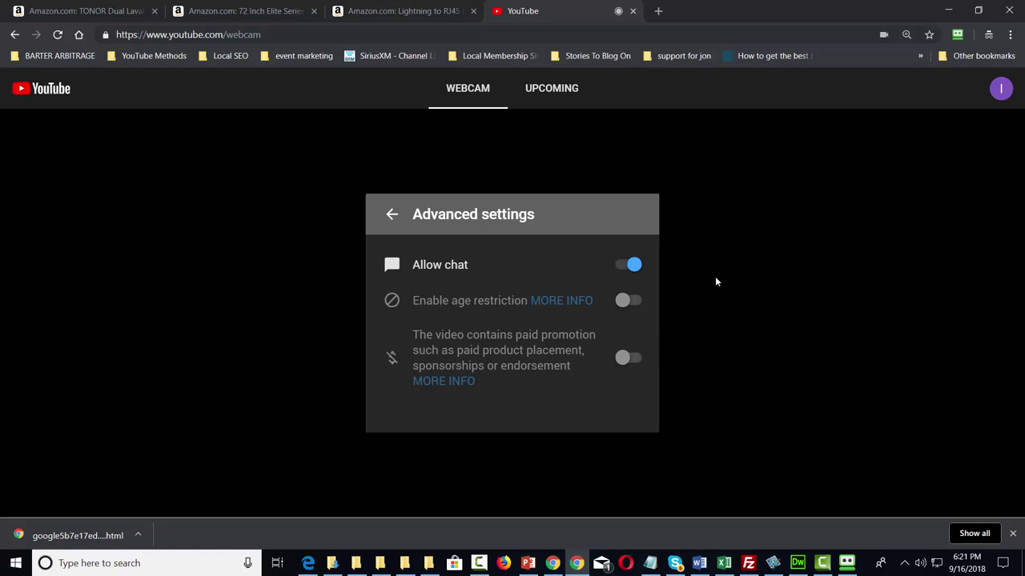
Leave the advanced settings unchanged, create the scheduled "Video Tutorials" webcam stream with a webcam thumbnail, and finish its preview.
click(391, 215)
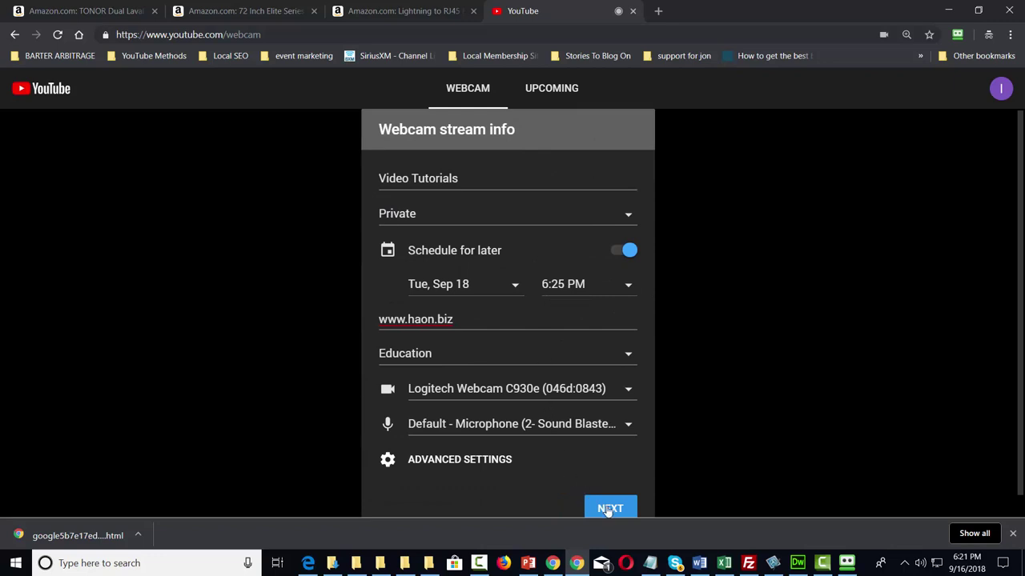
click(608, 509)
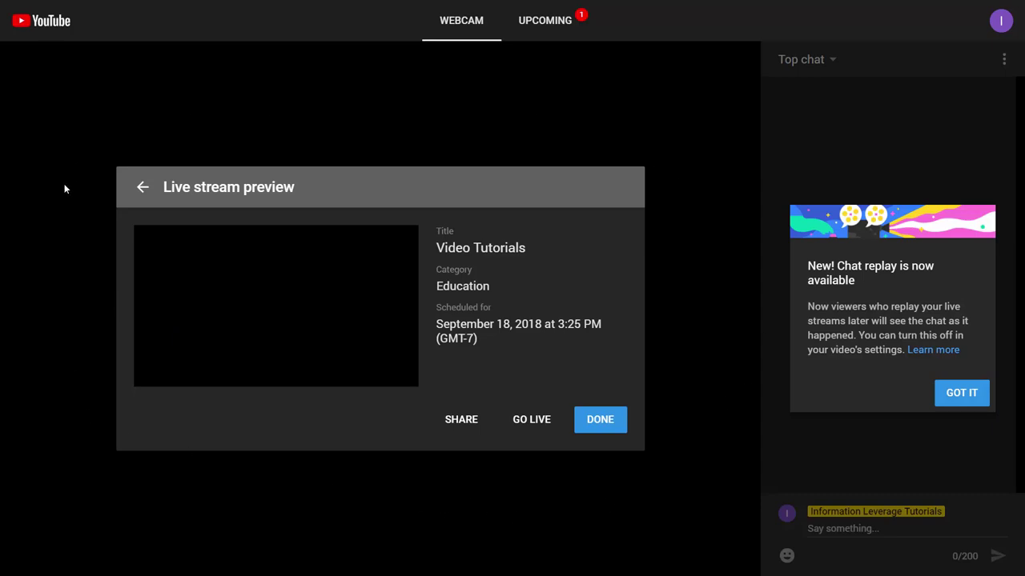
mouse_move(289, 355)
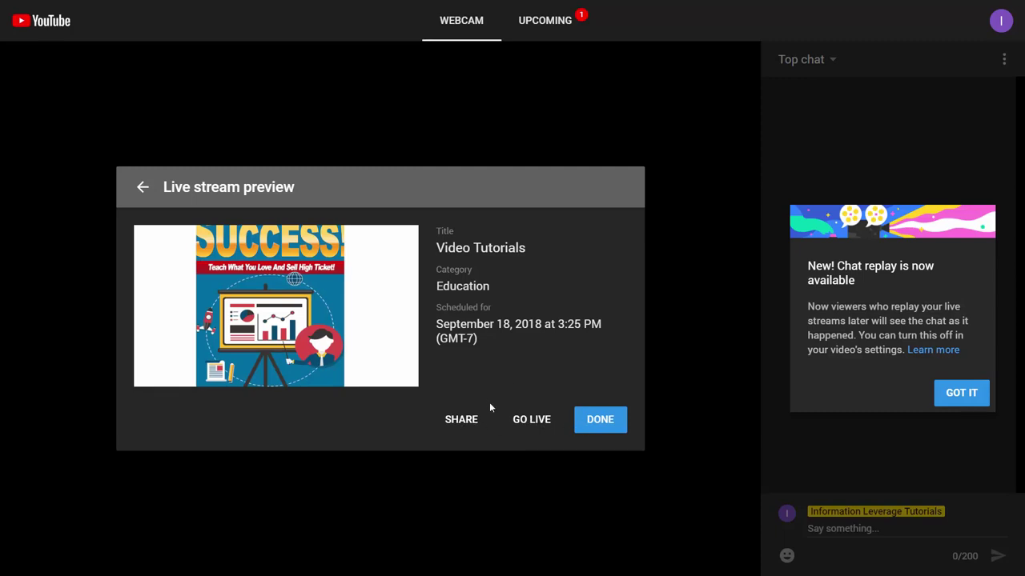
click(589, 415)
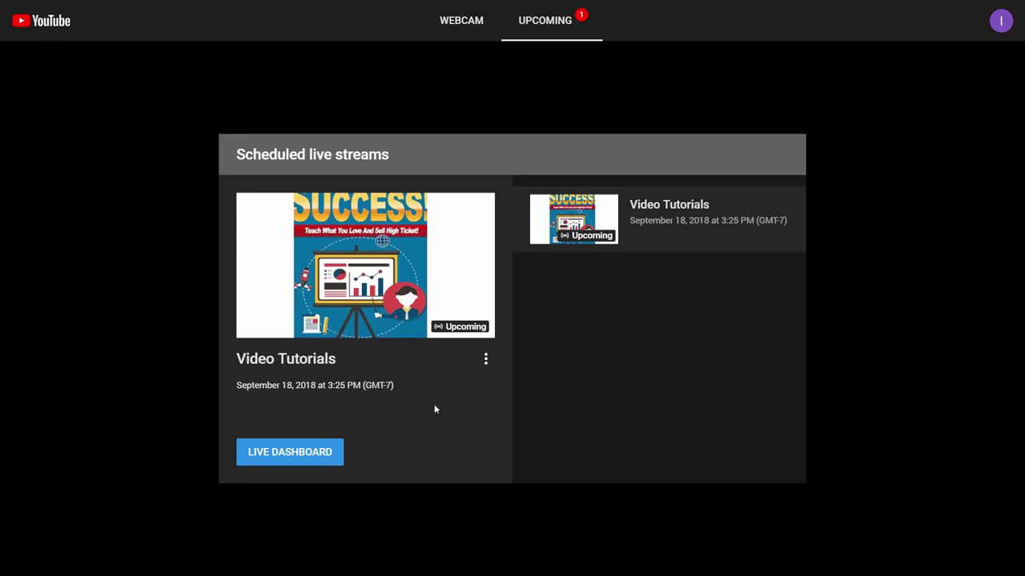
Open the live dashboard of the scheduled "Video Tutorials" stream and try the Live chat view that shows all messages.
click(554, 24)
click(280, 452)
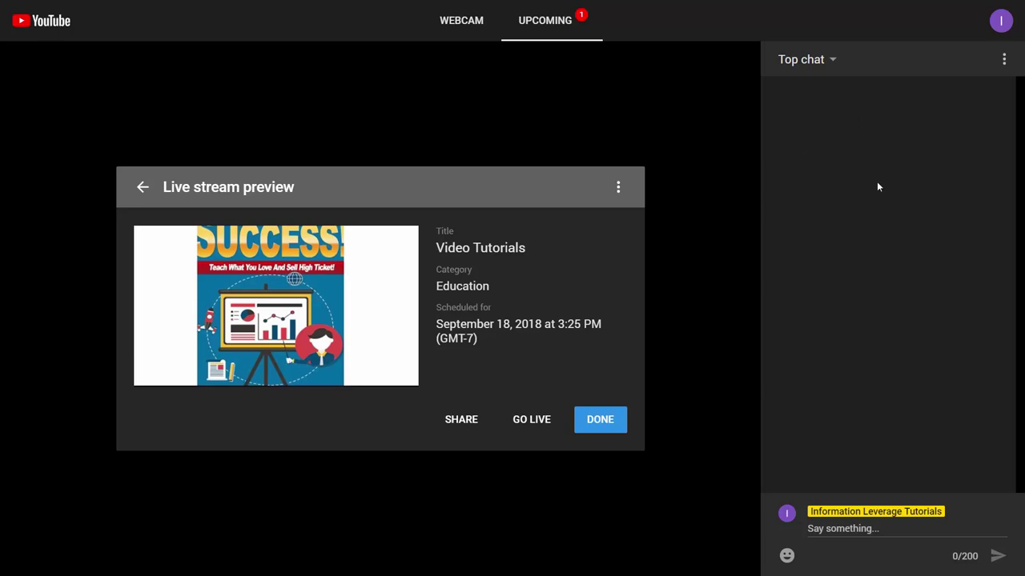
click(807, 59)
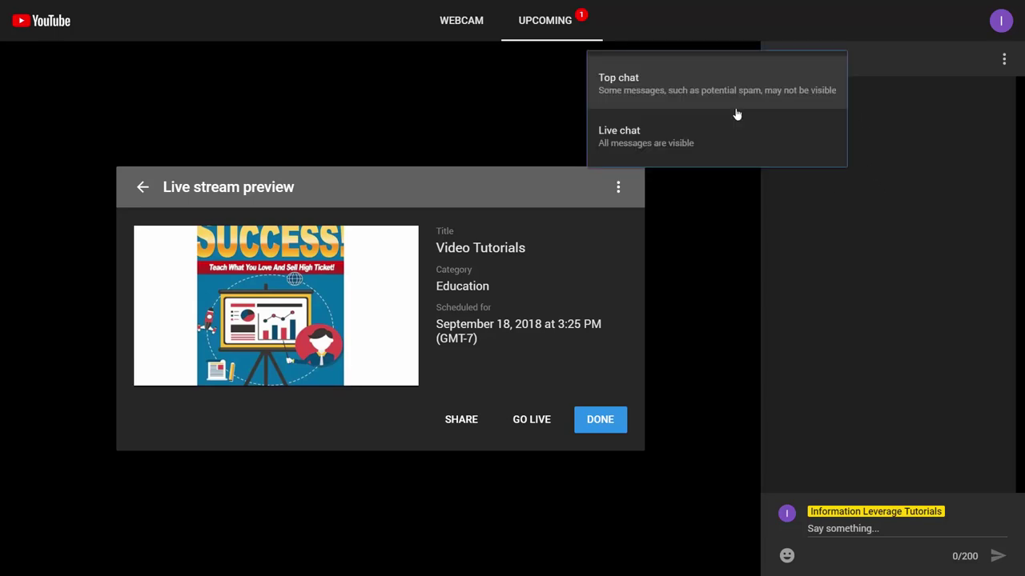
click(618, 137)
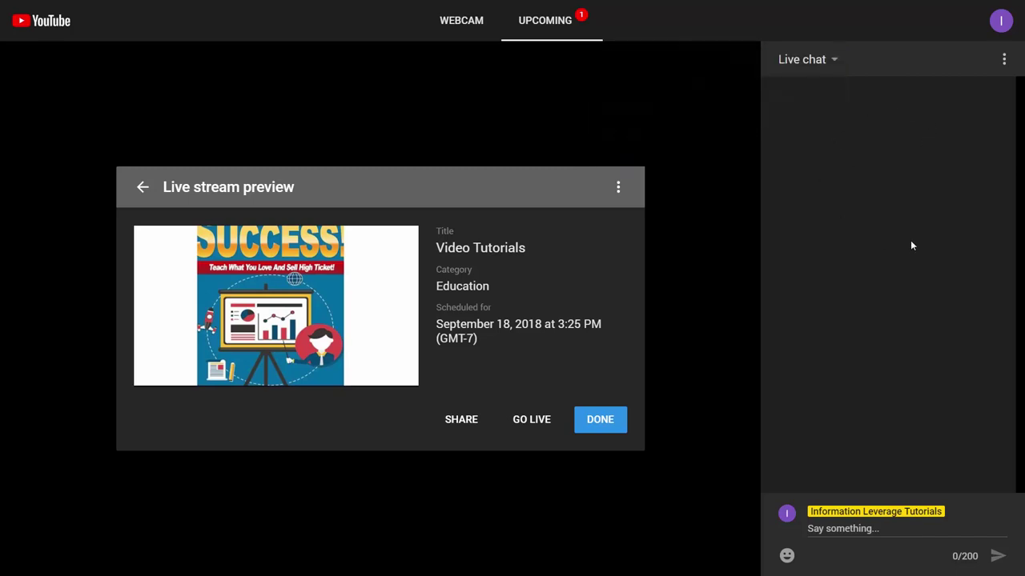
click(819, 68)
click(833, 80)
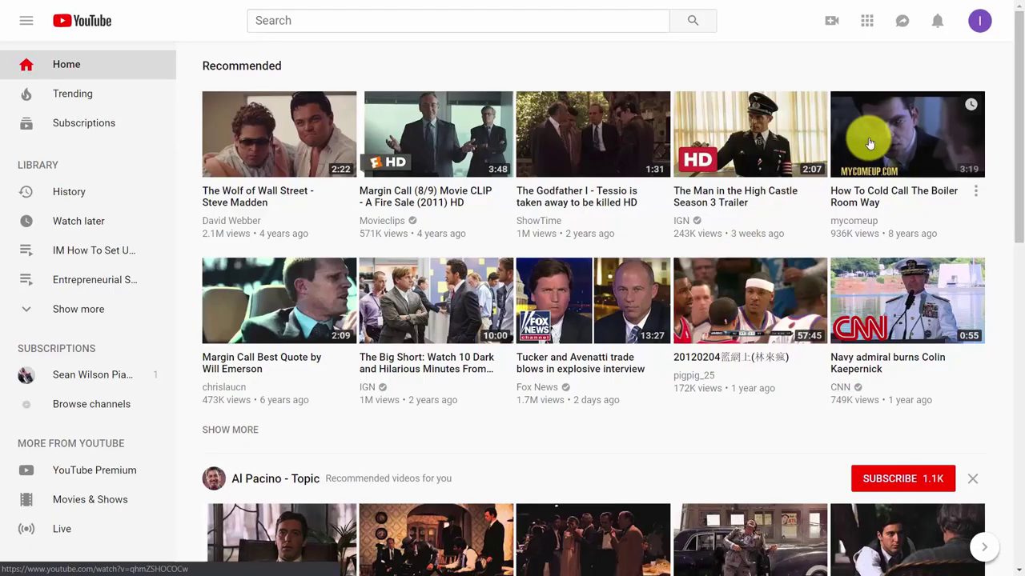
Open the list of upcoming live streaming events in Creator Studio.
click(980, 24)
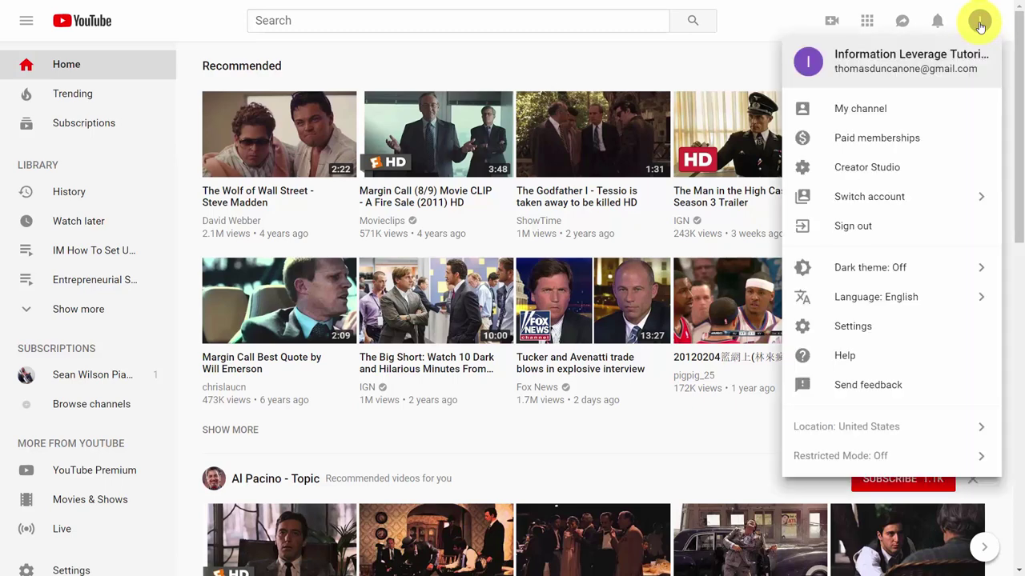
click(881, 168)
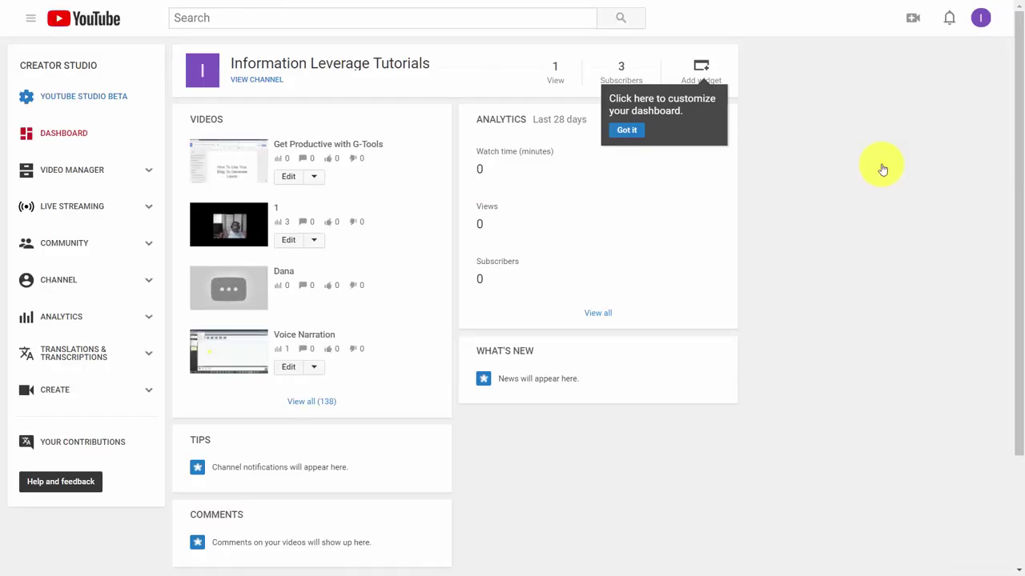
click(95, 208)
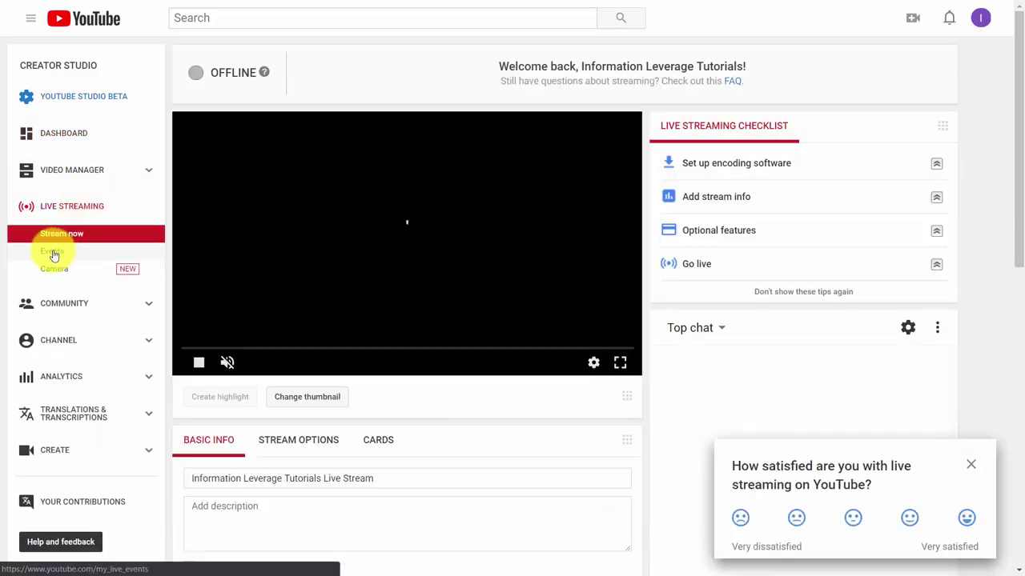
click(53, 253)
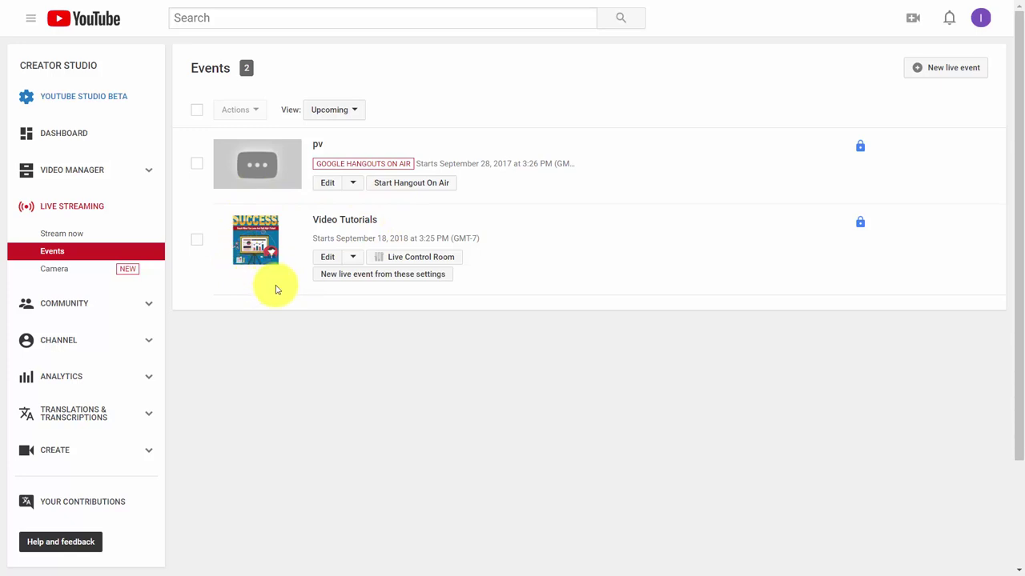
Start a live event titled "Video Tutorials" for today at 9:30 PM, with description "Video Tutorials" and tag "Video Tutorial Test".
click(919, 69)
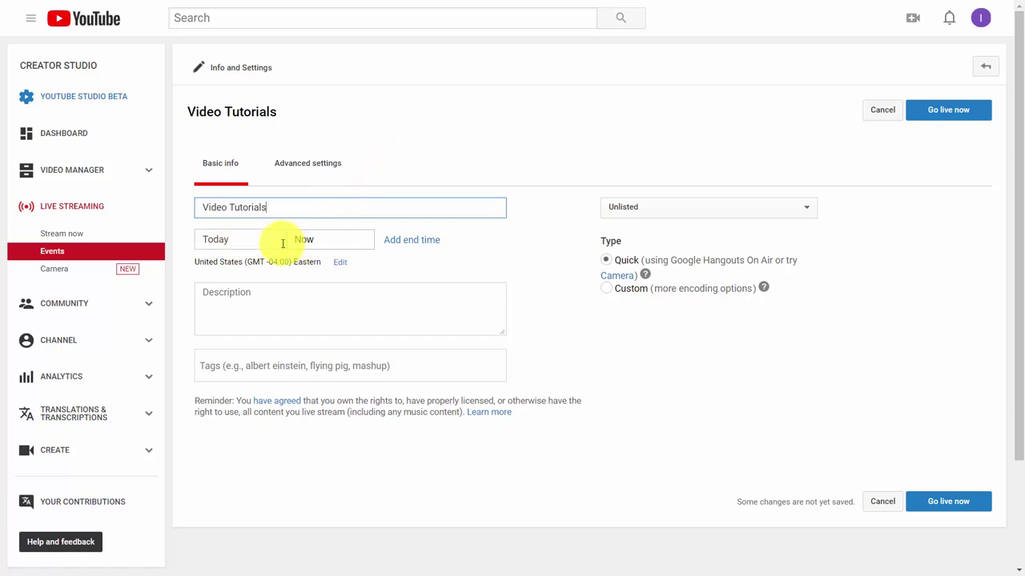
click(481, 285)
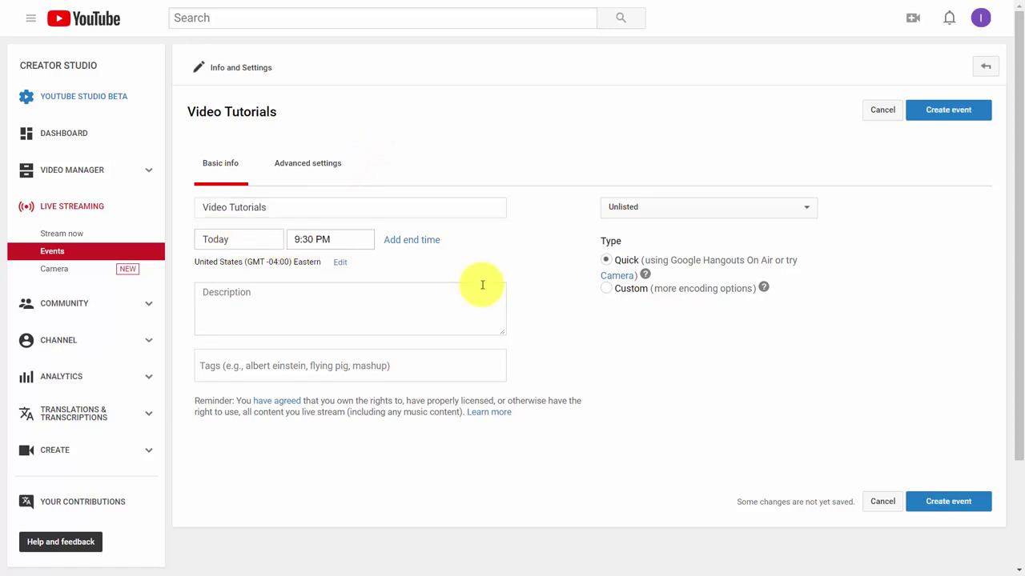
click(236, 295)
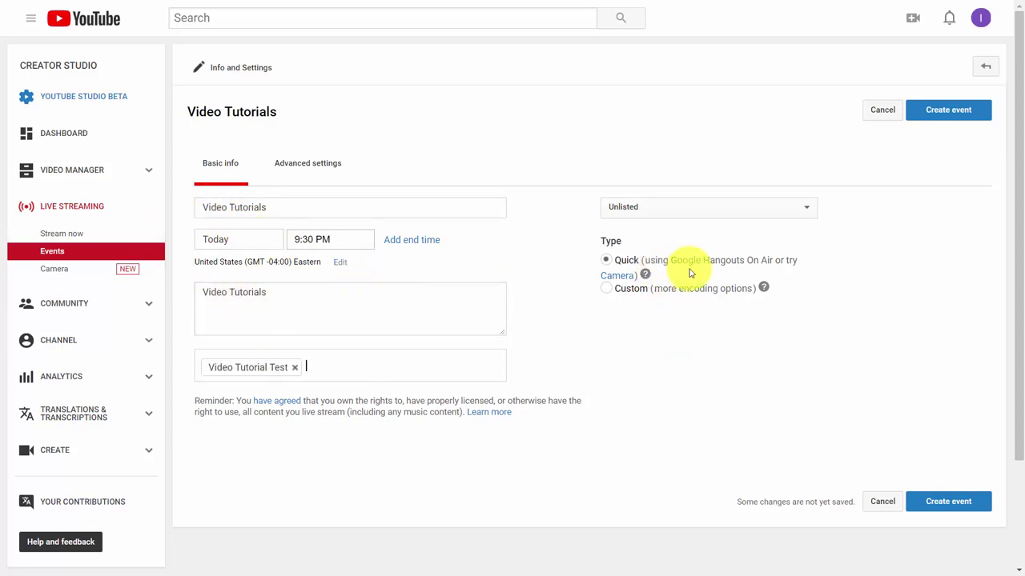
Set the new live event's privacy to Private and create the event.
click(764, 214)
click(739, 247)
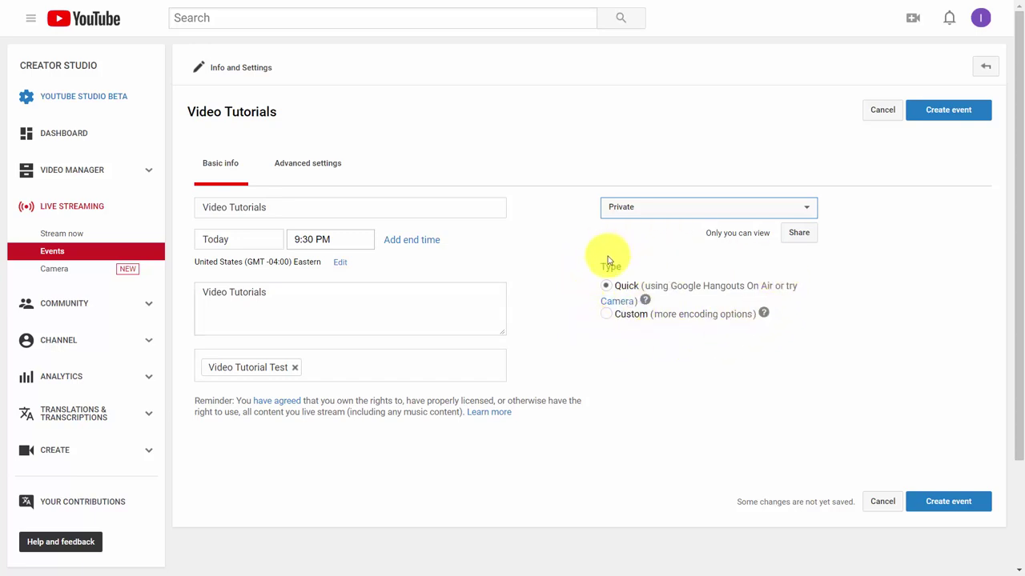
click(943, 503)
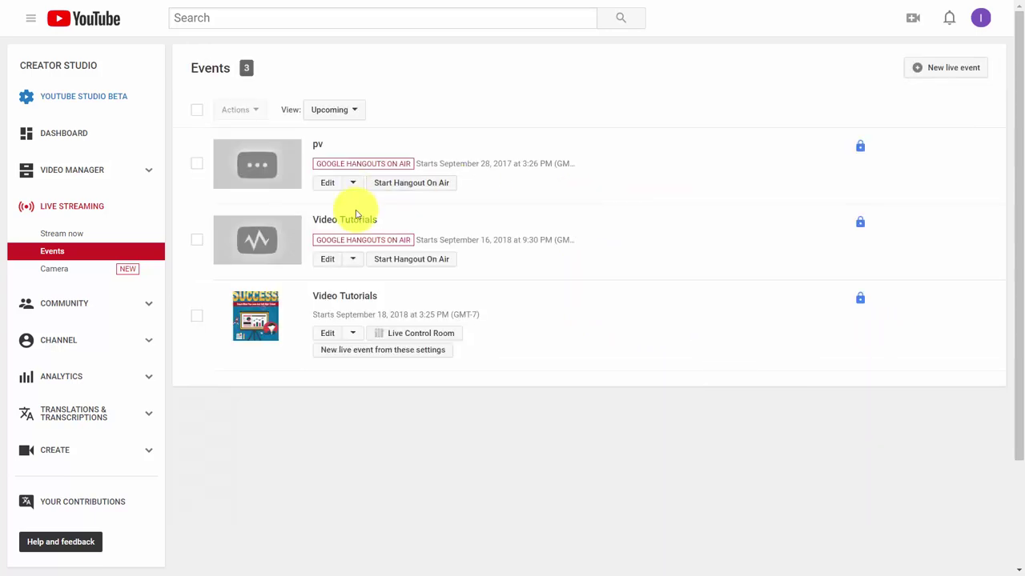
Open the advanced settings of the September 16 "Video Tutorials" event and turn live chat off and on again.
click(336, 264)
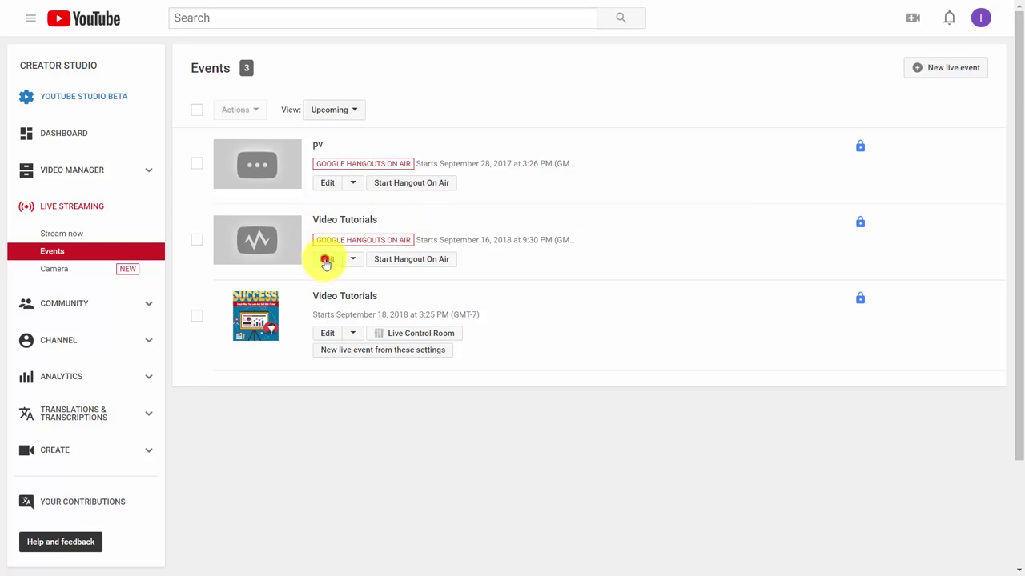
click(326, 261)
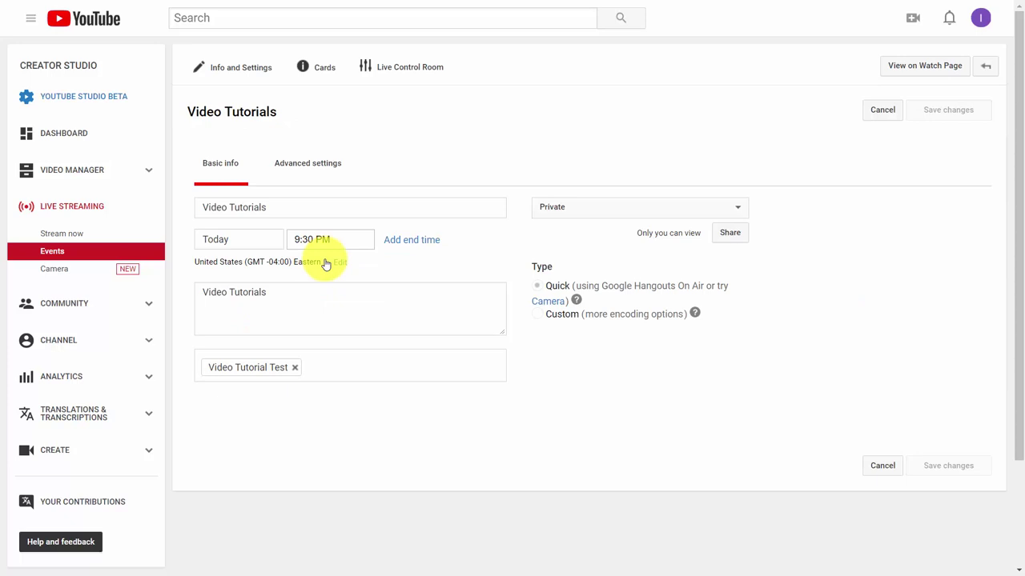
click(321, 167)
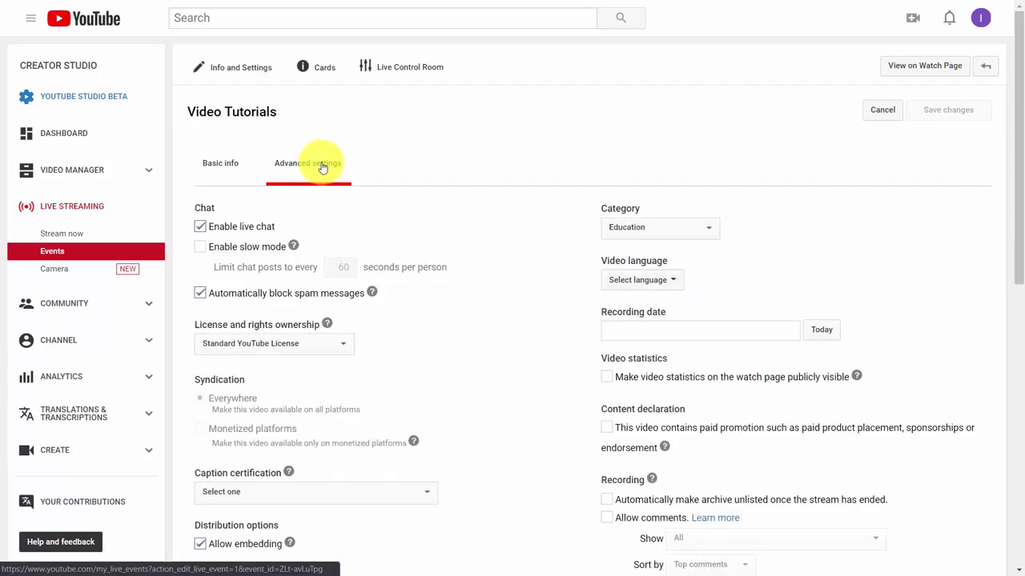
scroll(440, 197, down, 1)
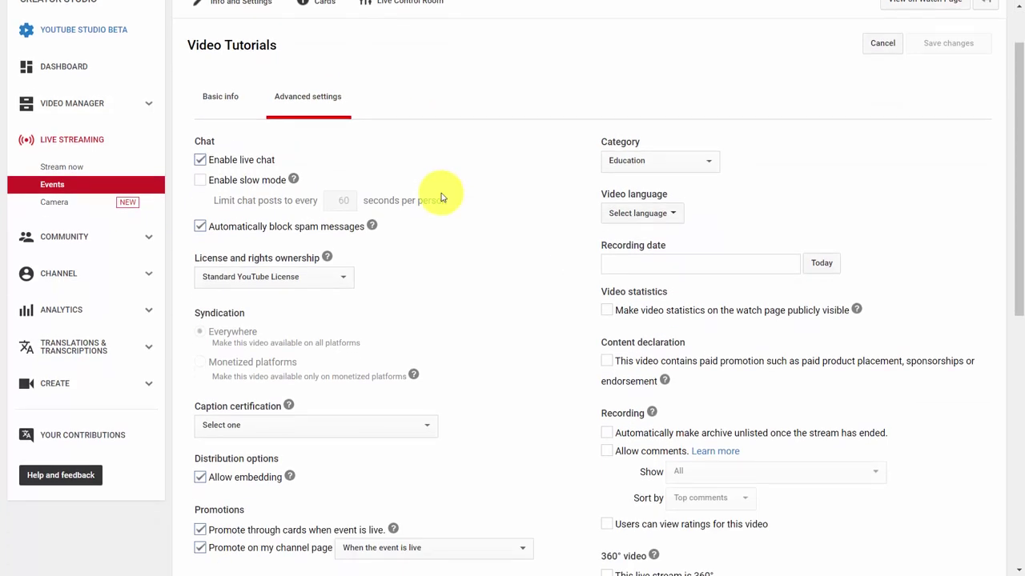
click(201, 161)
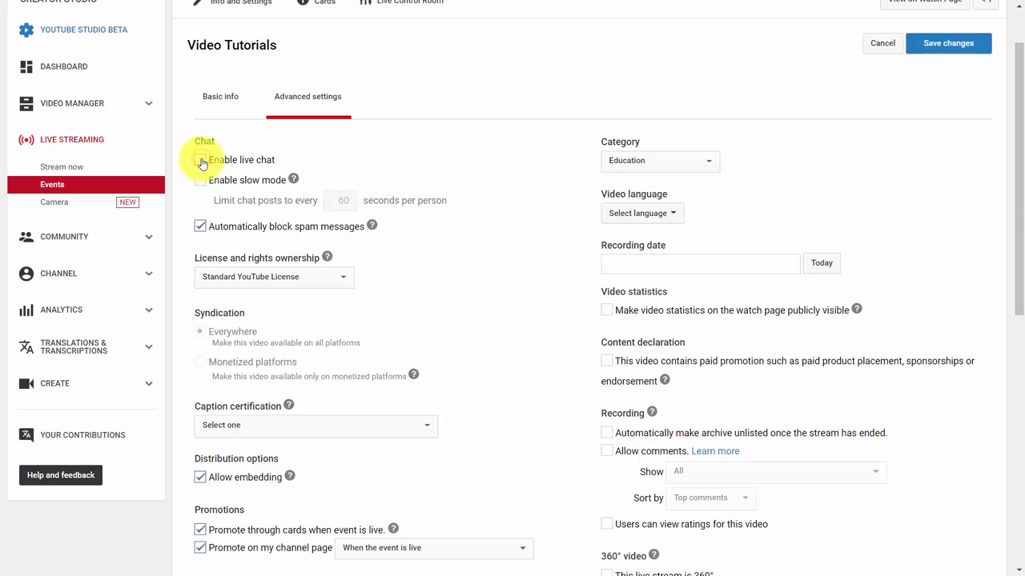
click(201, 161)
Examine the event's license, embedding, promotion, age restriction and auto-start options.
scroll(441, 201, down, 2)
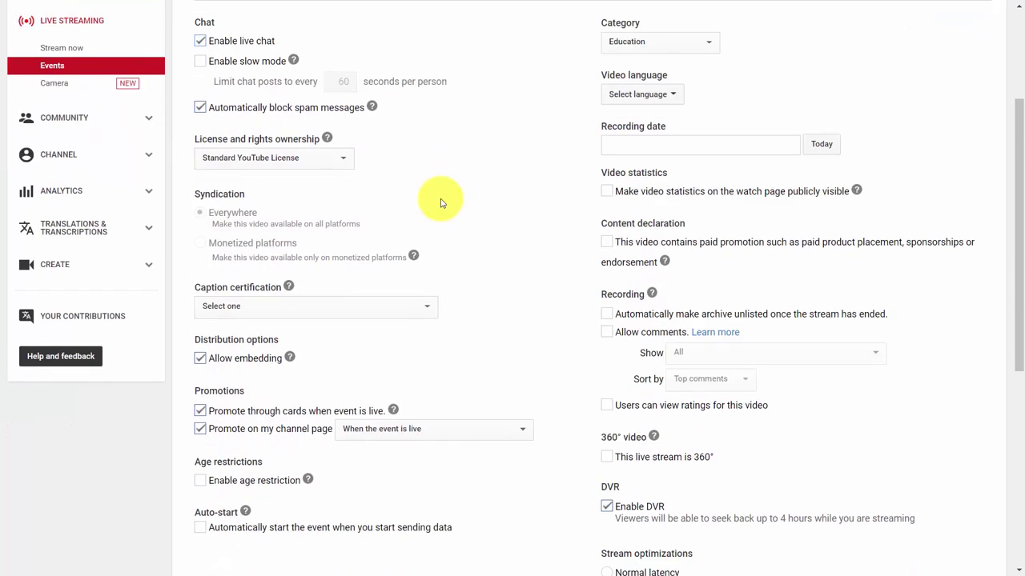
click(200, 346)
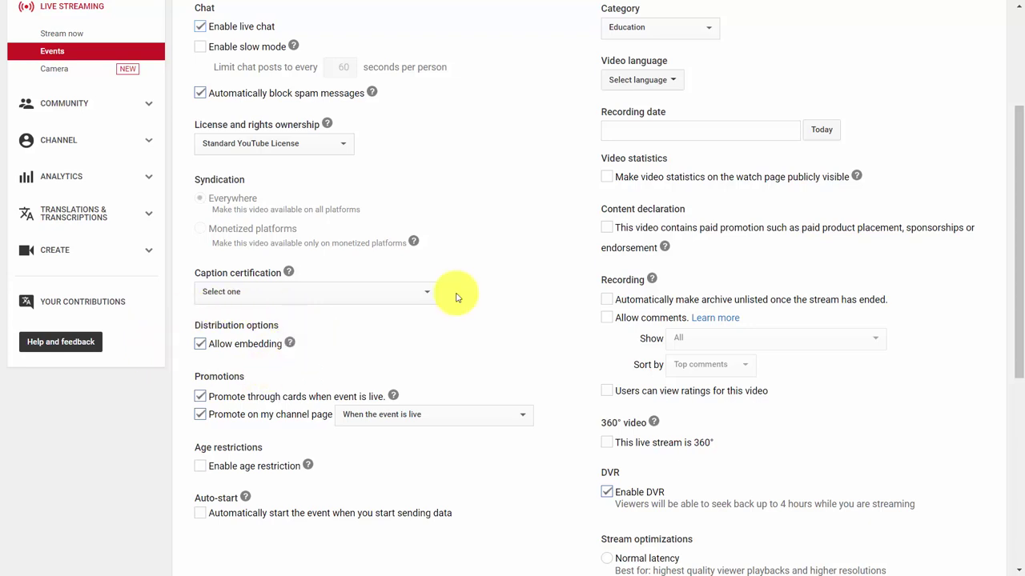
scroll(456, 297, down, 1)
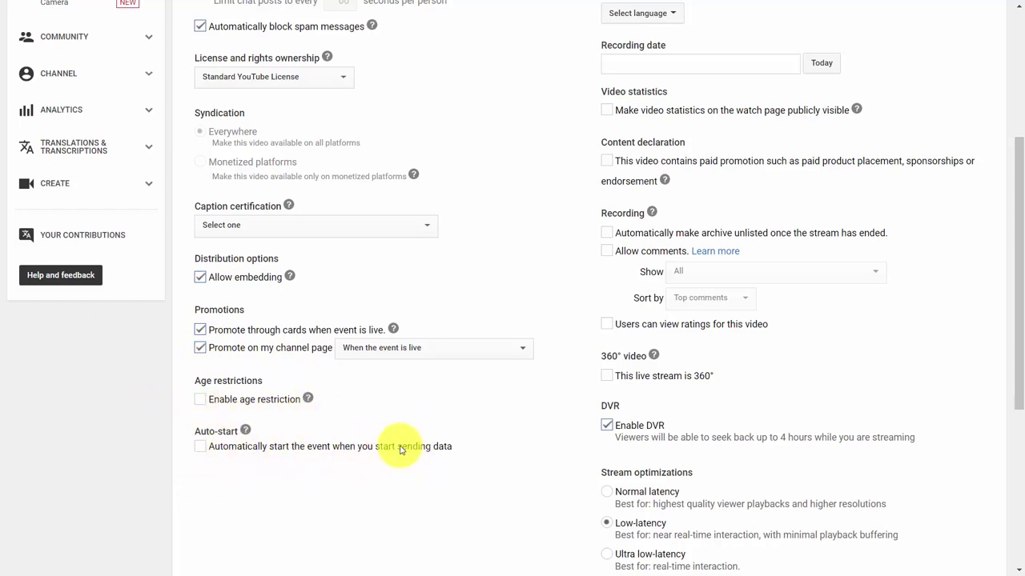
scroll(400, 450, up, 3)
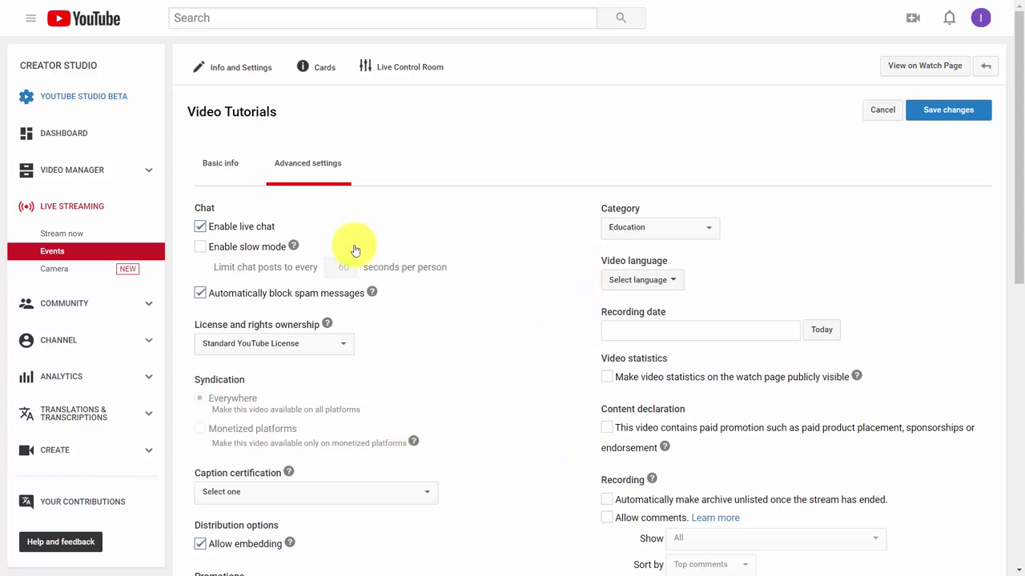
click(317, 83)
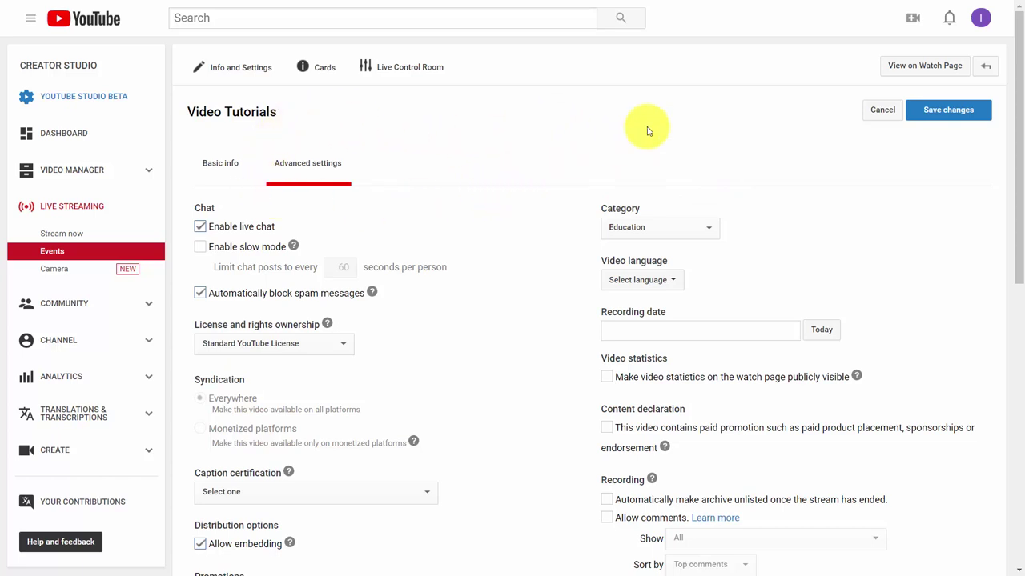
Have the event's archive made unlisted automatically once the stream has ended, disable DVR, and save the changes.
scroll(648, 132, down, 1)
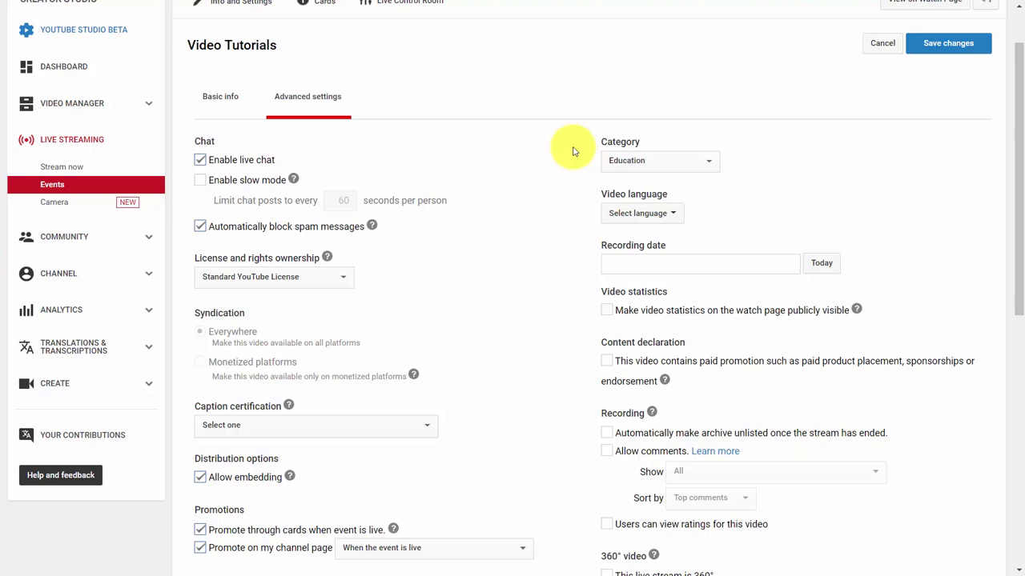
scroll(573, 151, down, 3)
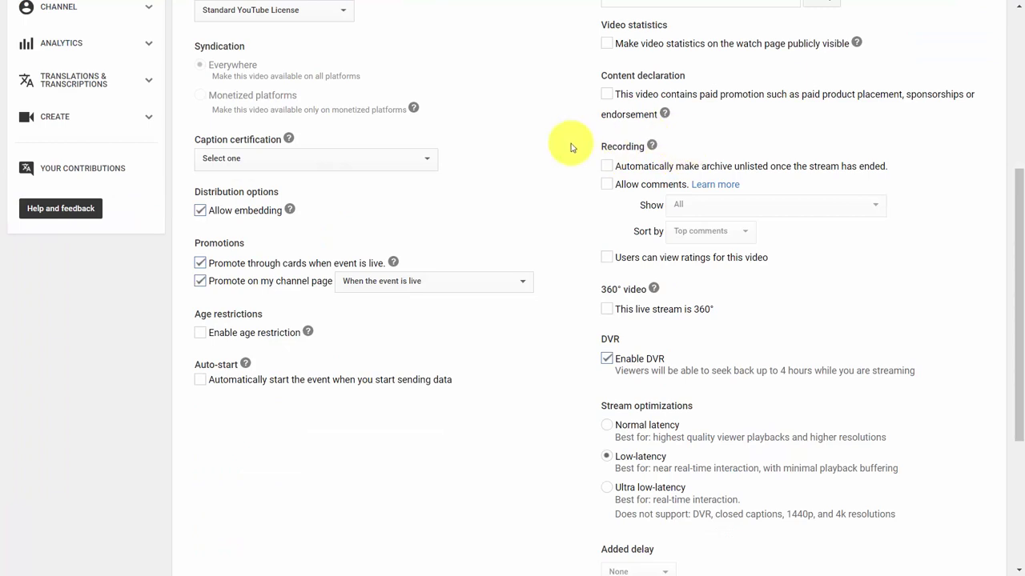
click(607, 167)
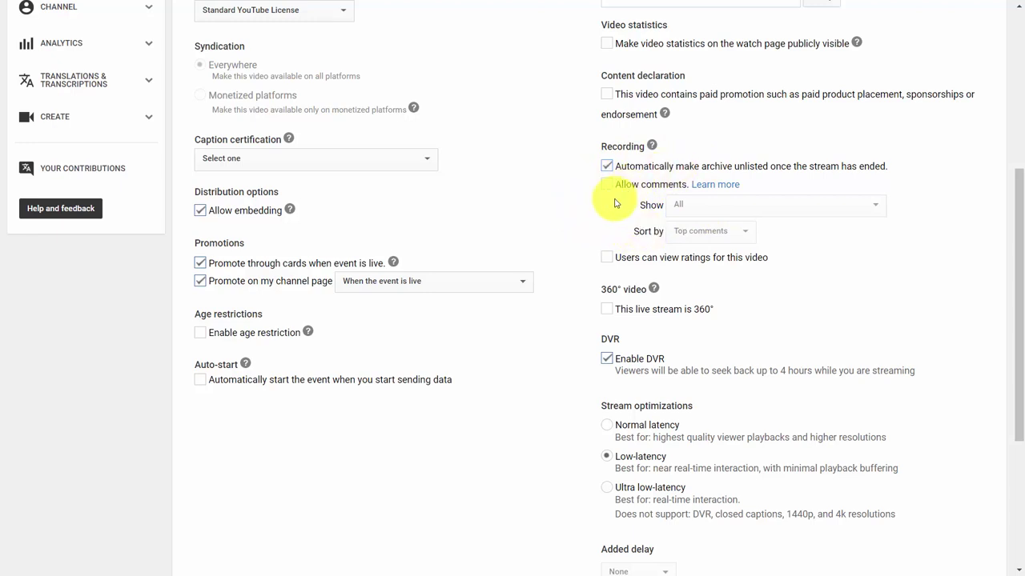
scroll(616, 203, down, 2)
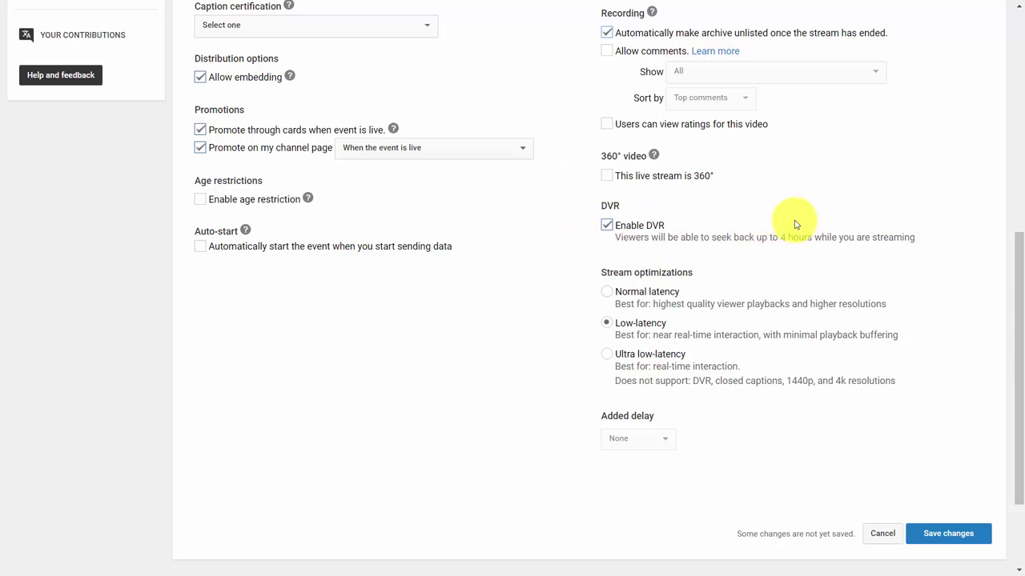
click(609, 228)
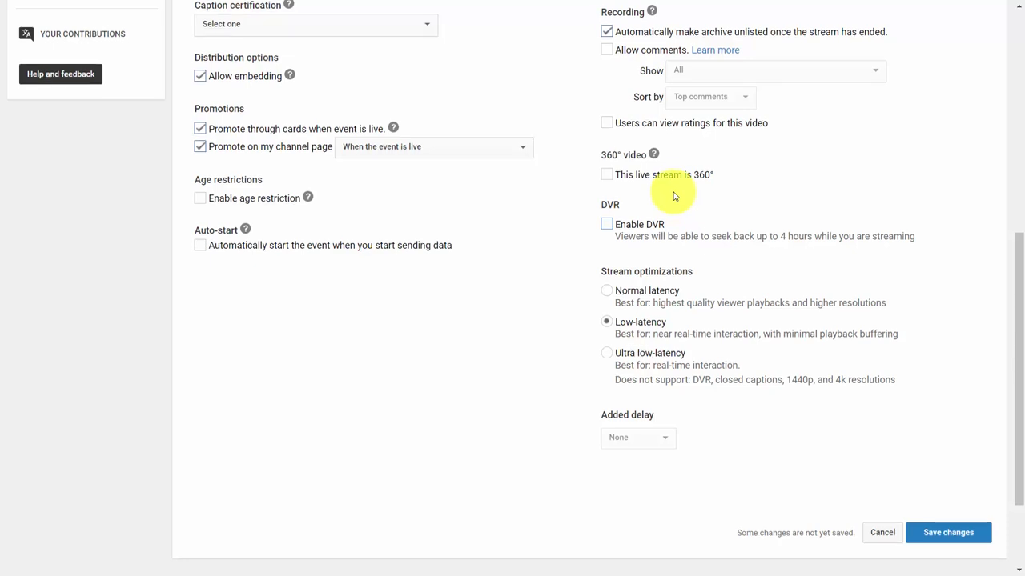
scroll(673, 196, down, 2)
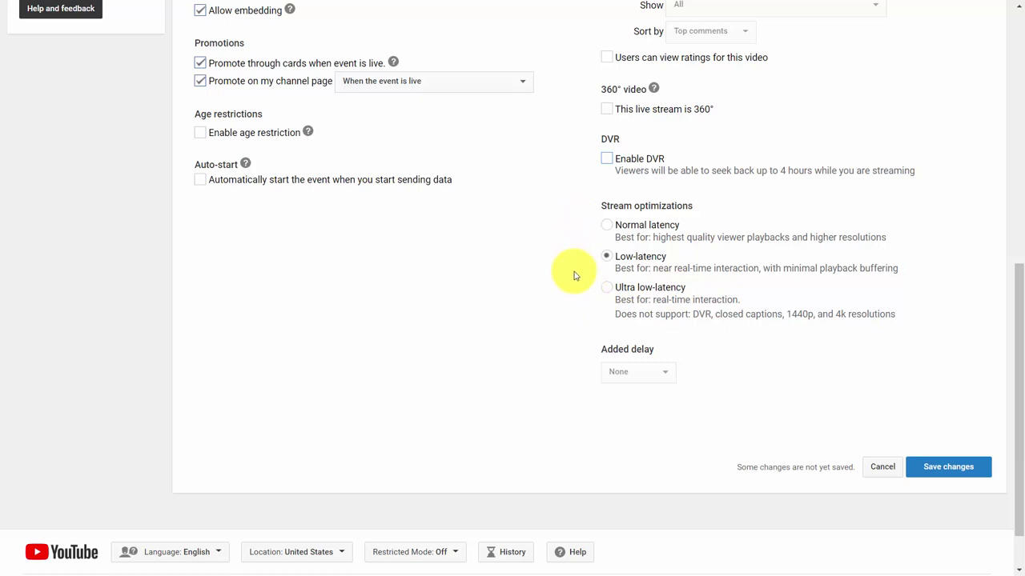
click(927, 475)
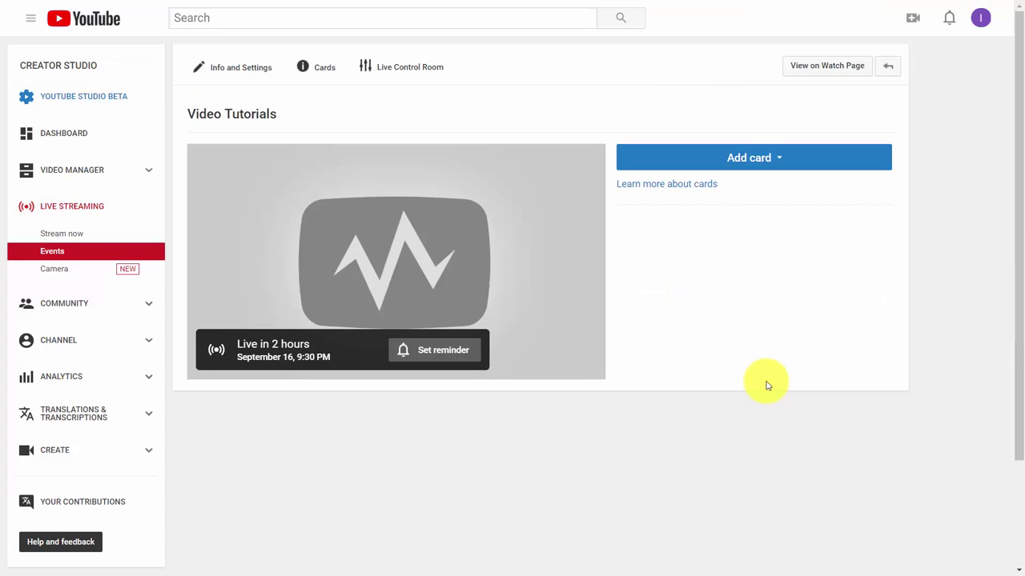
Look at the card types that can be added to the September 16 "Video Tutorials" event.
click(772, 165)
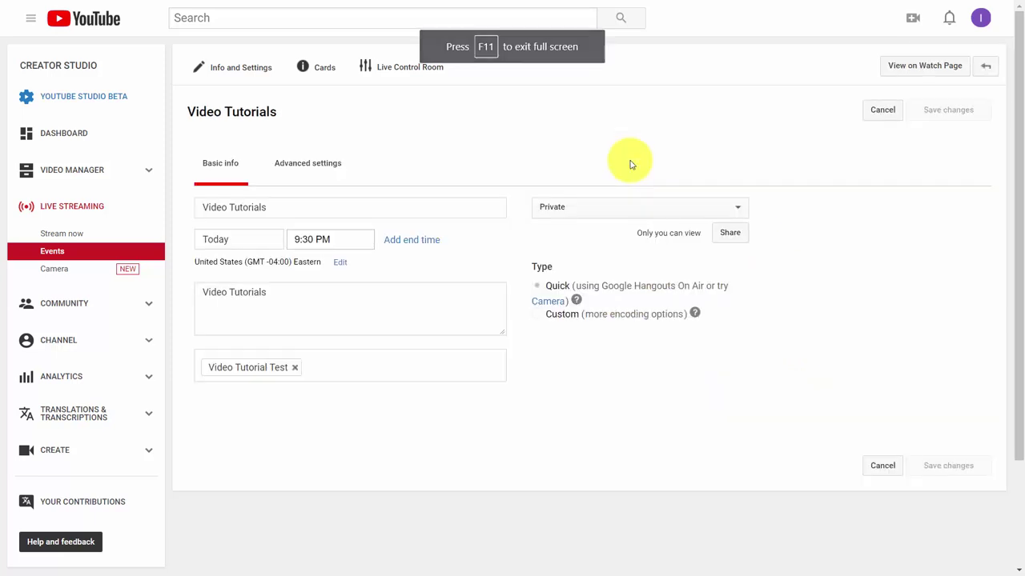
Examine the card types available for the September 16 "Video Tutorials" event and the contents of its Live Control Room.
click(323, 69)
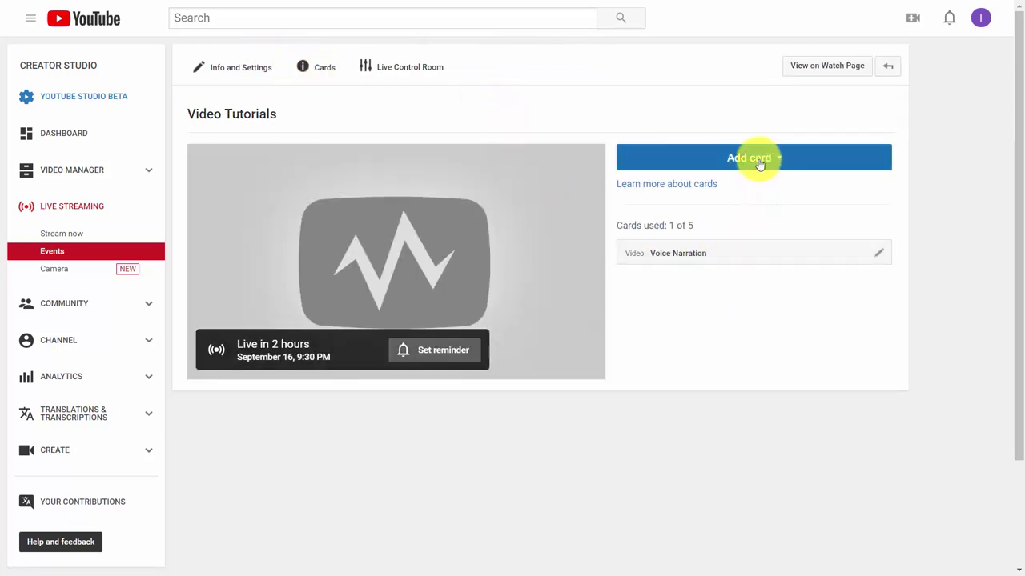
click(759, 164)
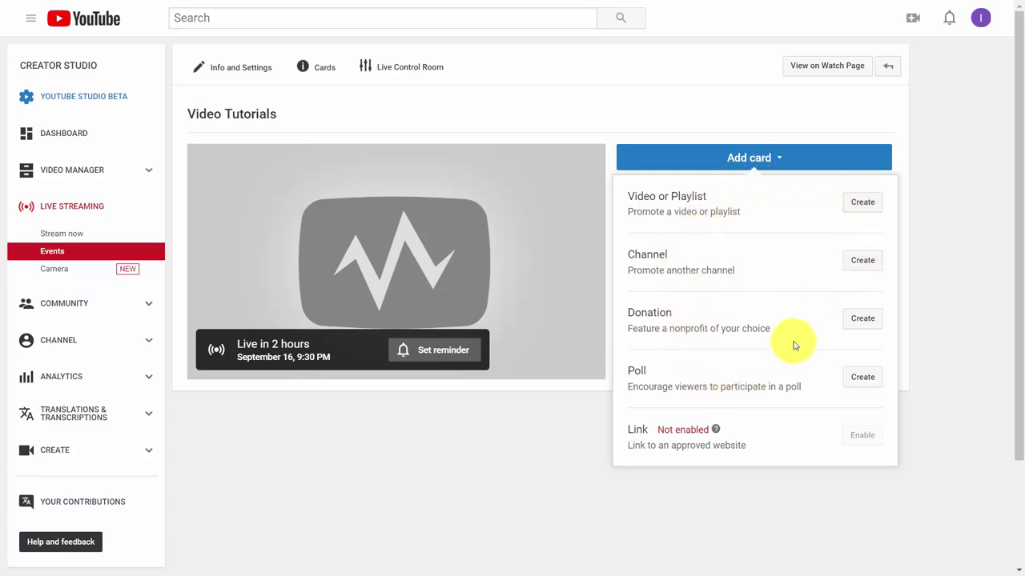
click(514, 435)
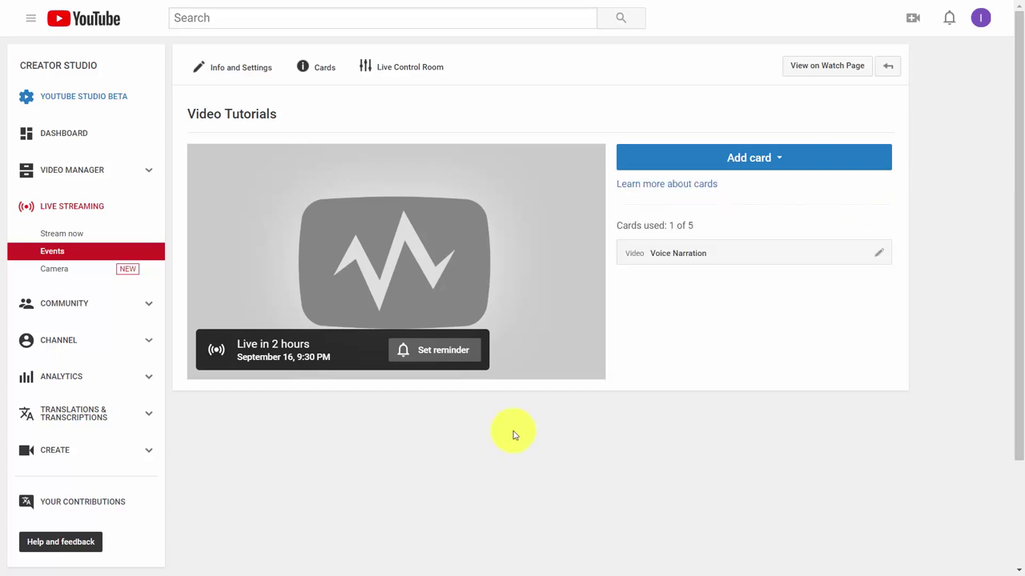
click(407, 70)
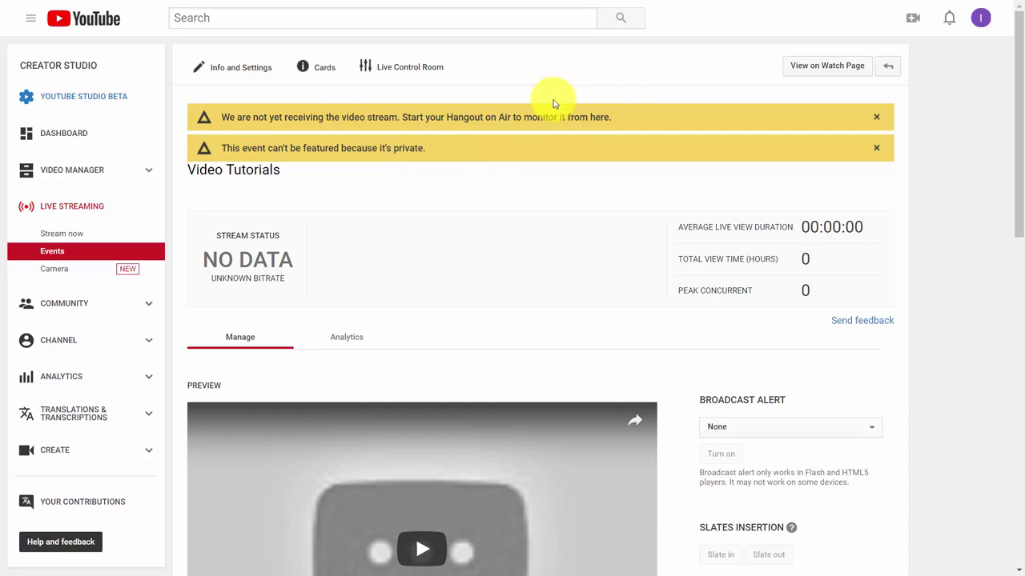
scroll(552, 104, down, 7)
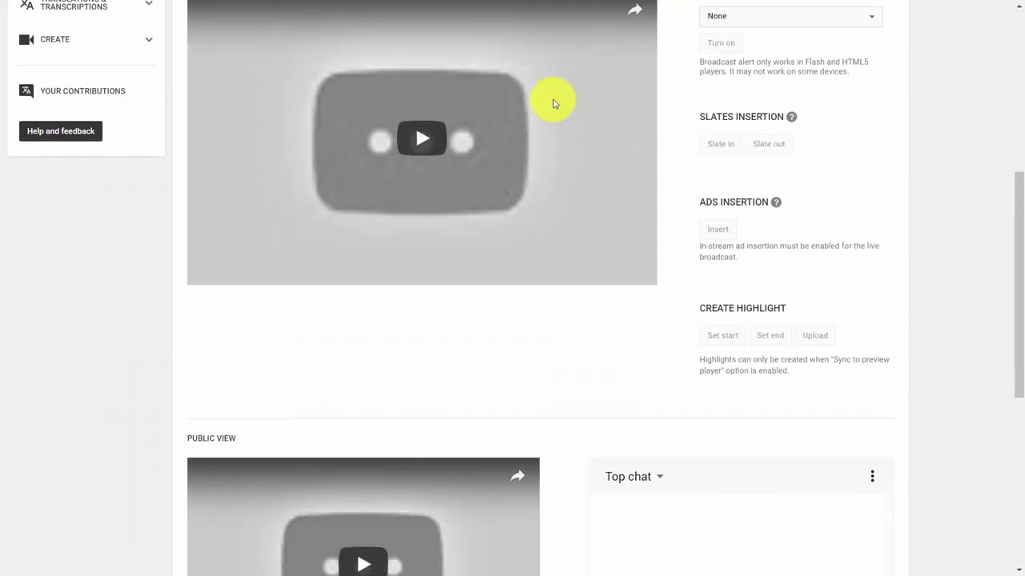
scroll(552, 104, down, 1)
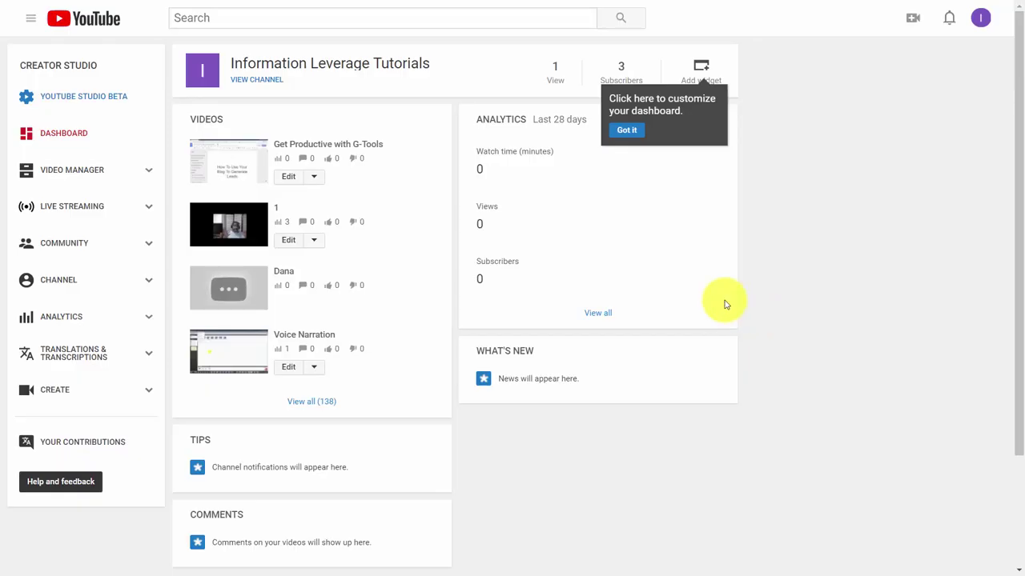
Start the Hangout On Air for the September 16 "Video Tutorials" event and allow it to use the microphone and camera.
click(98, 210)
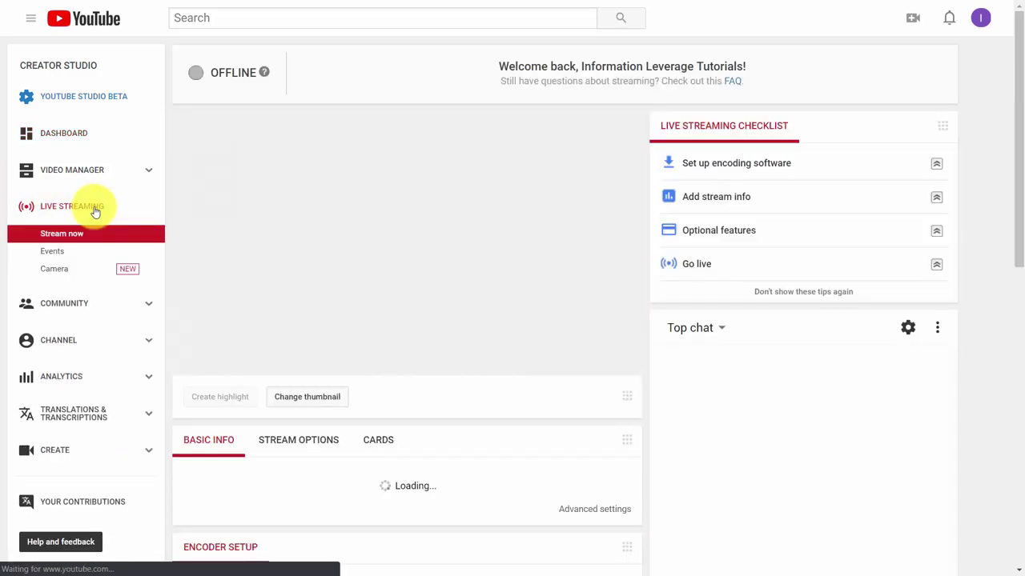
click(53, 255)
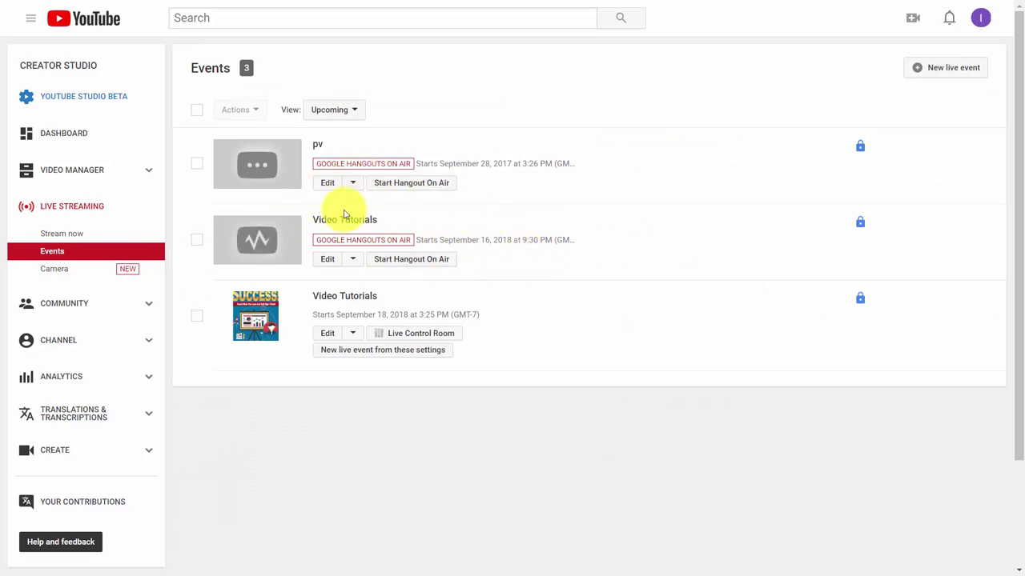
click(412, 260)
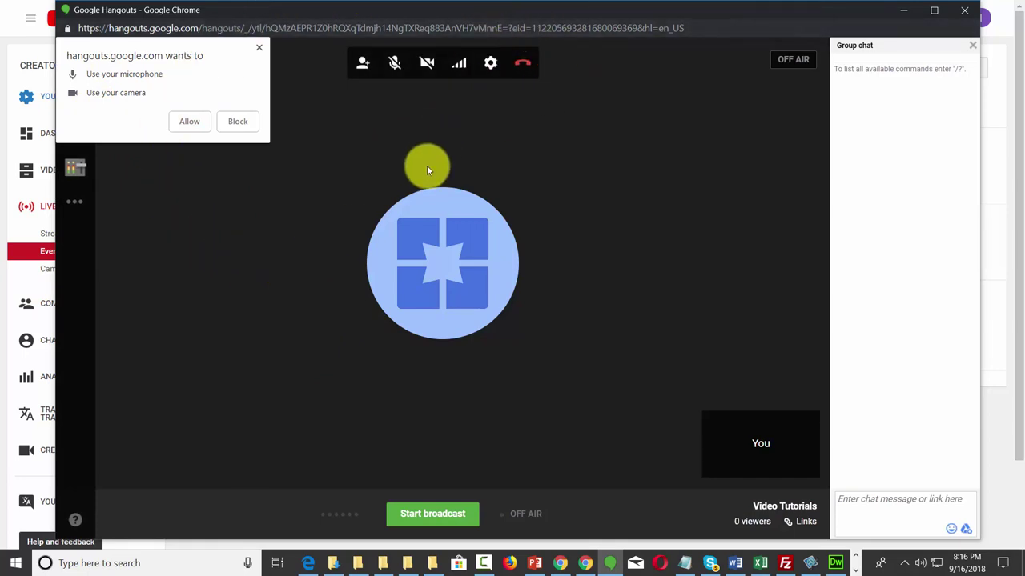
click(195, 123)
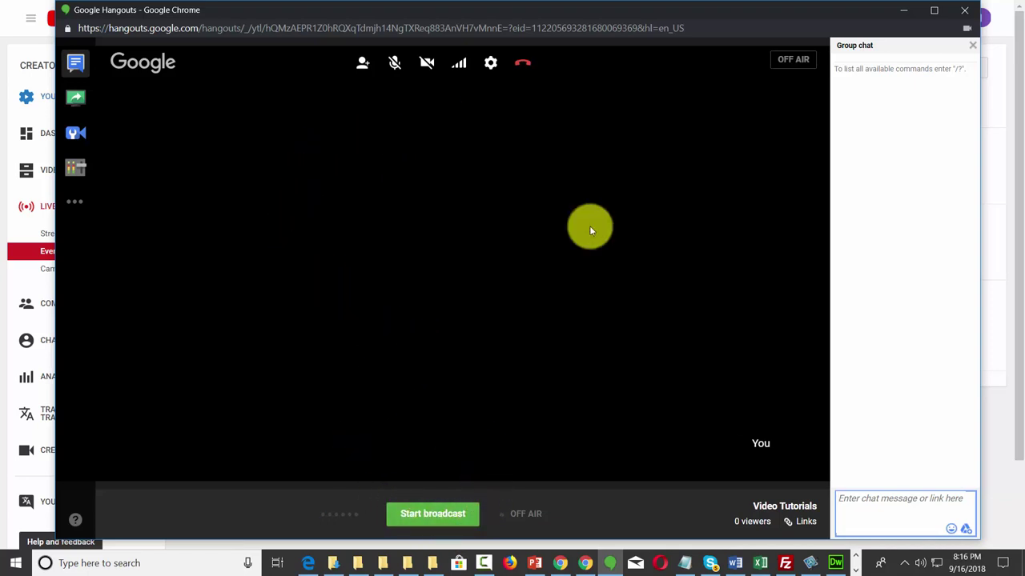
click(489, 64)
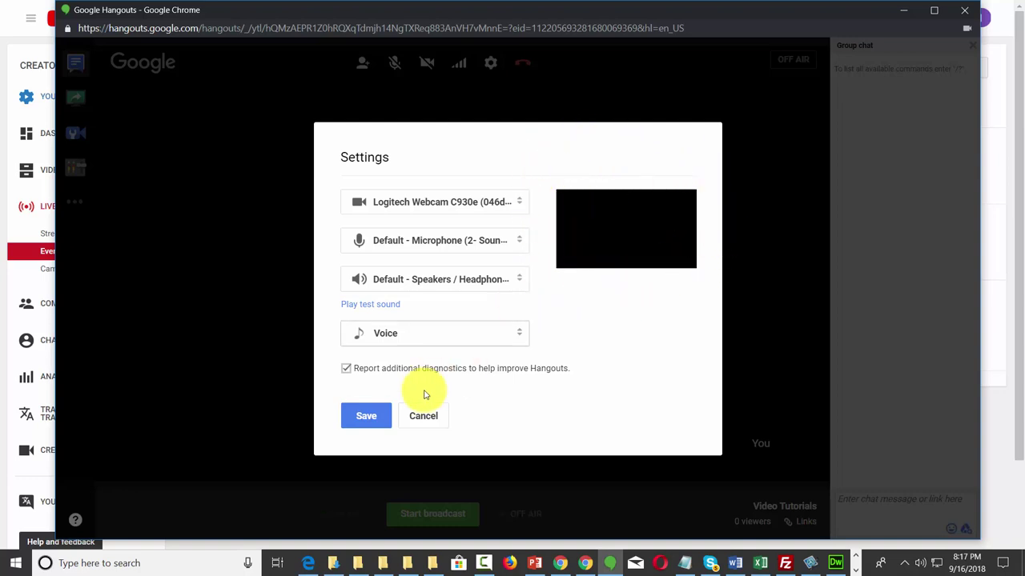
click(424, 415)
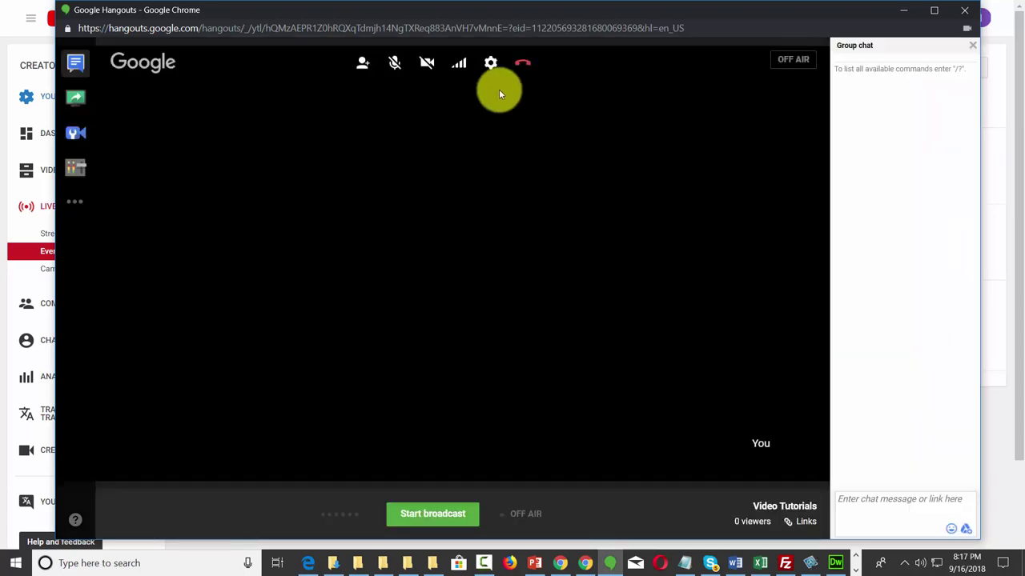
click(462, 65)
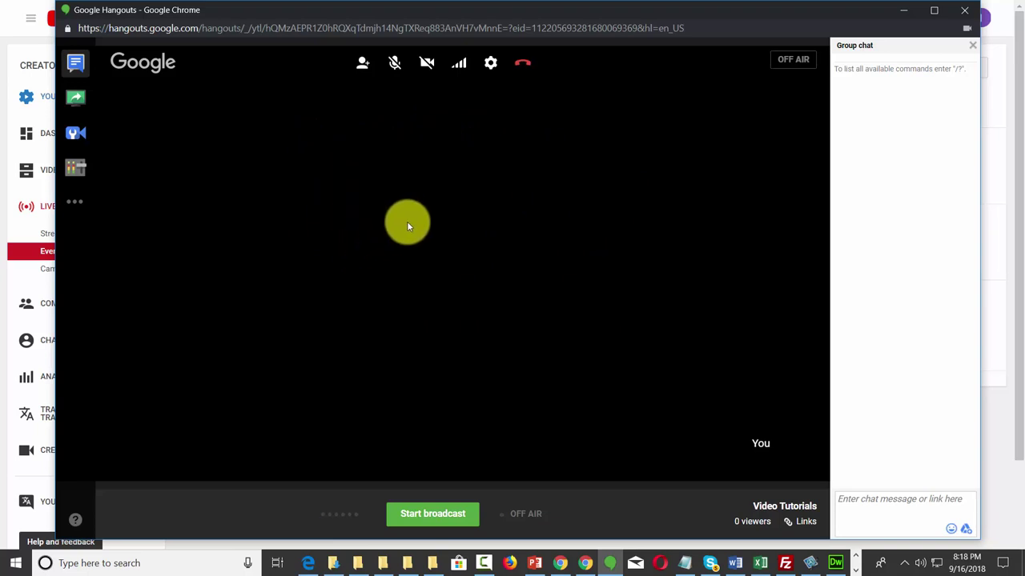
click(428, 63)
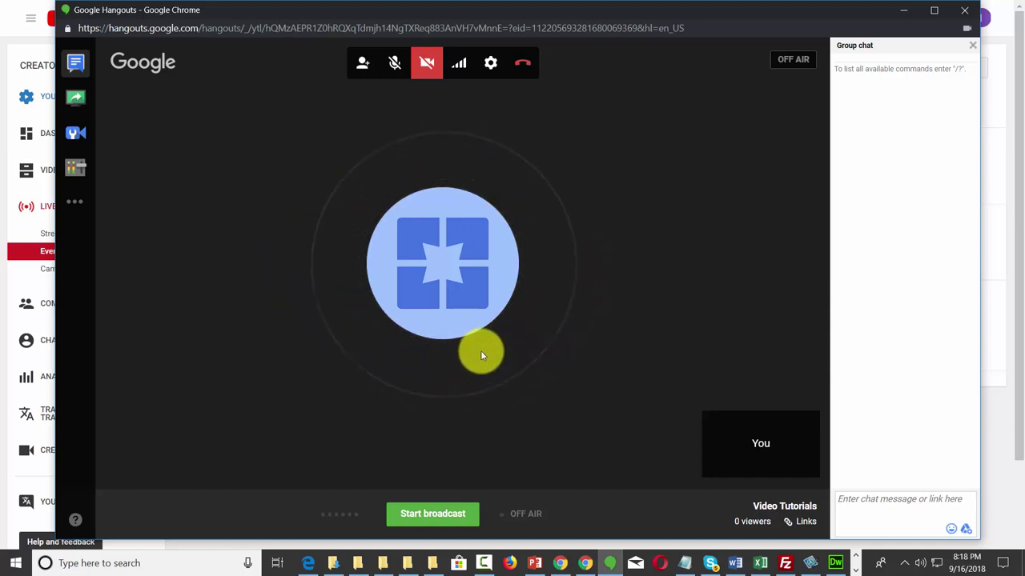
click(426, 69)
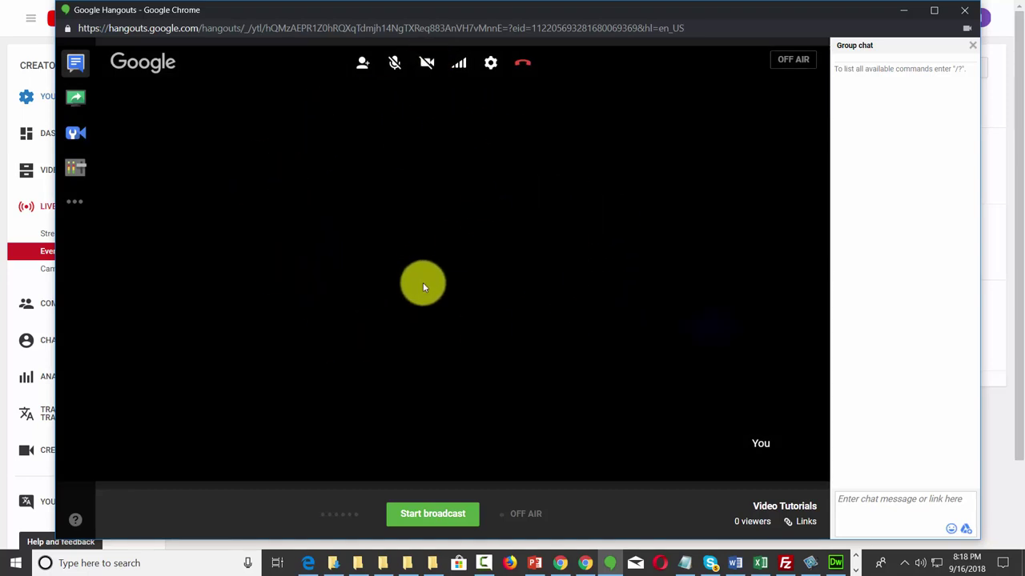
Look at the options for inviting people to the Hangout, and hide and show the group chat.
click(361, 71)
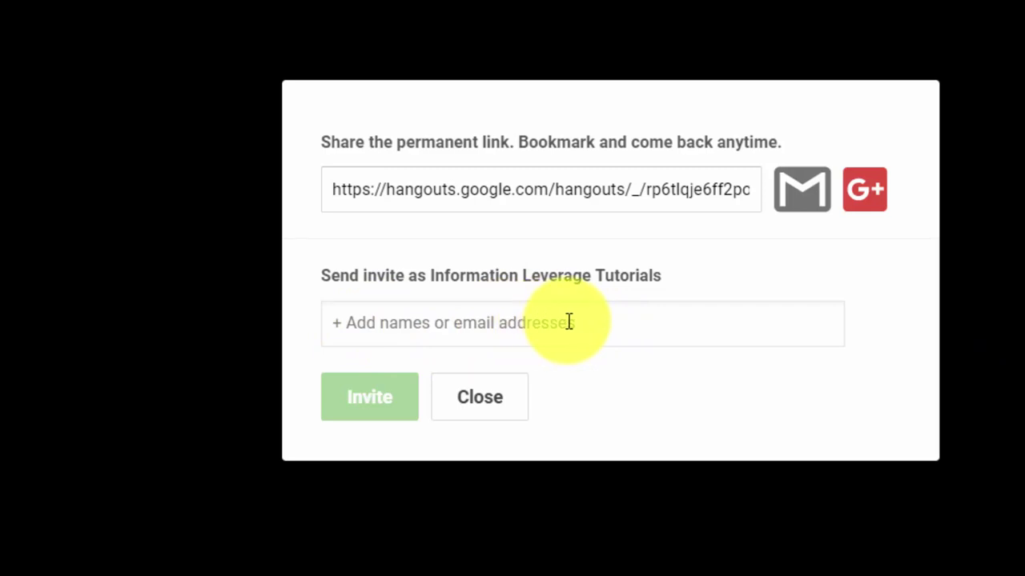
click(464, 392)
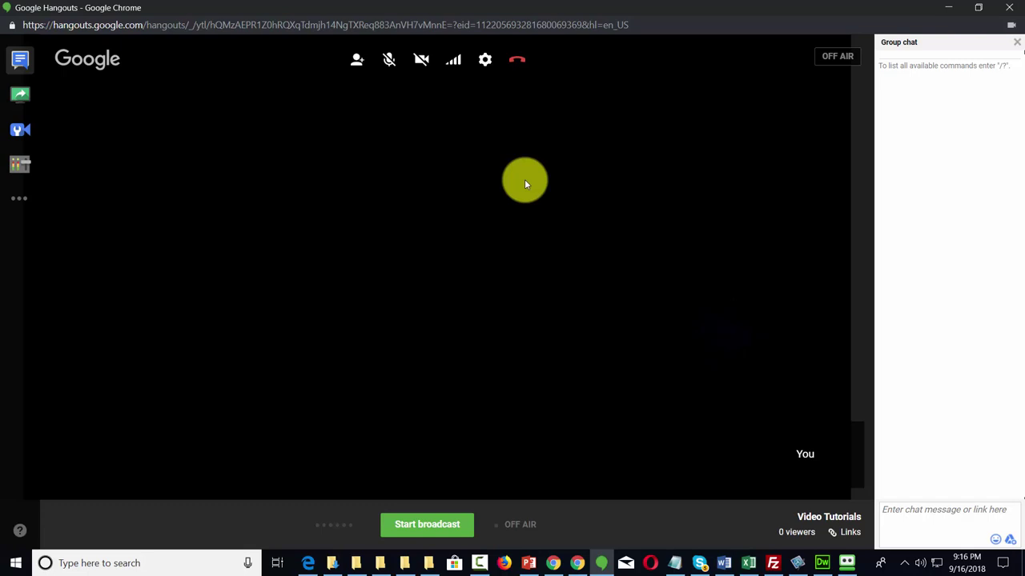
click(20, 61)
click(20, 61)
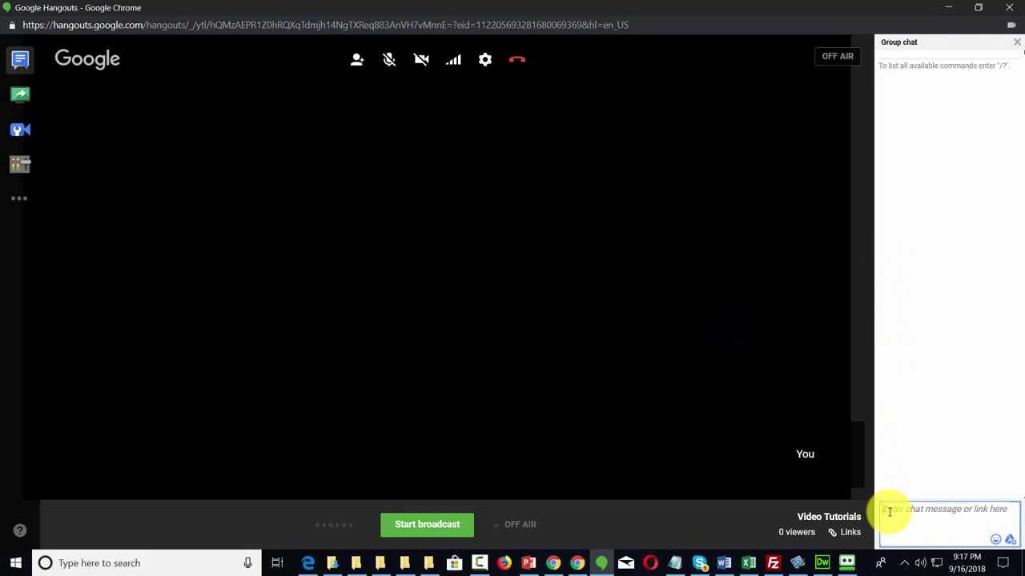
Share the entire Screen 3 in the Hangout and stop the screen sharing again.
click(21, 99)
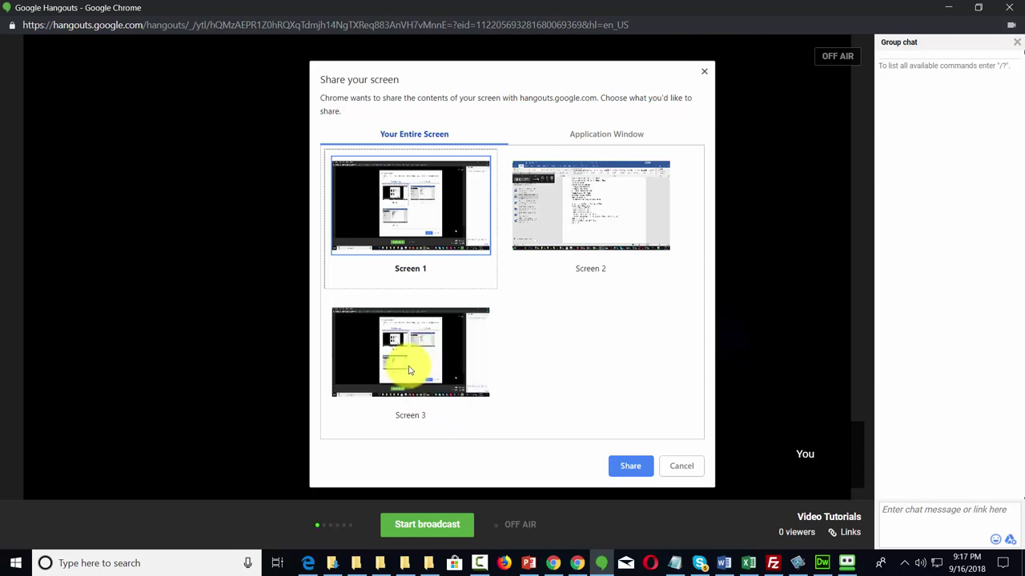
click(372, 343)
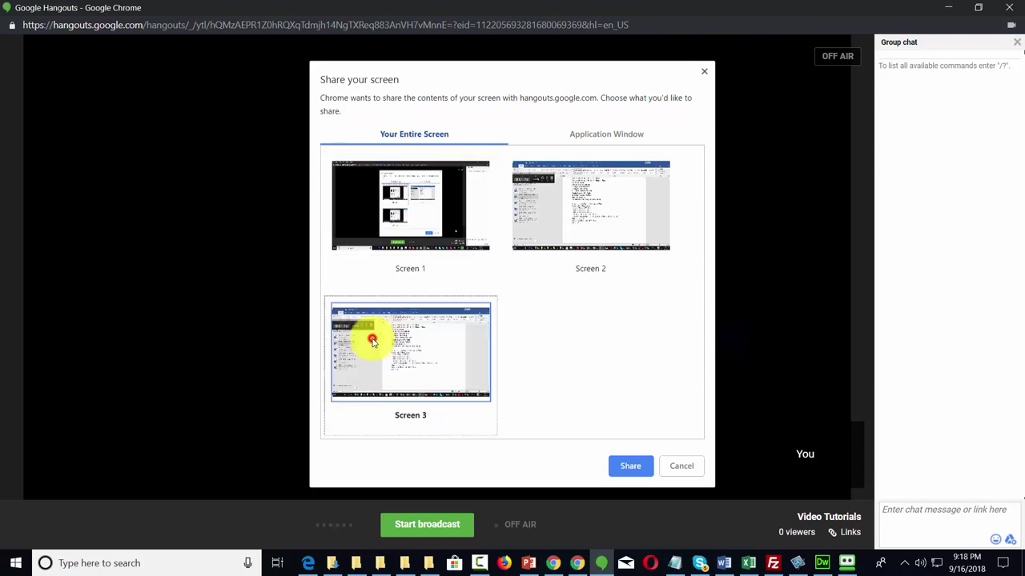
click(629, 469)
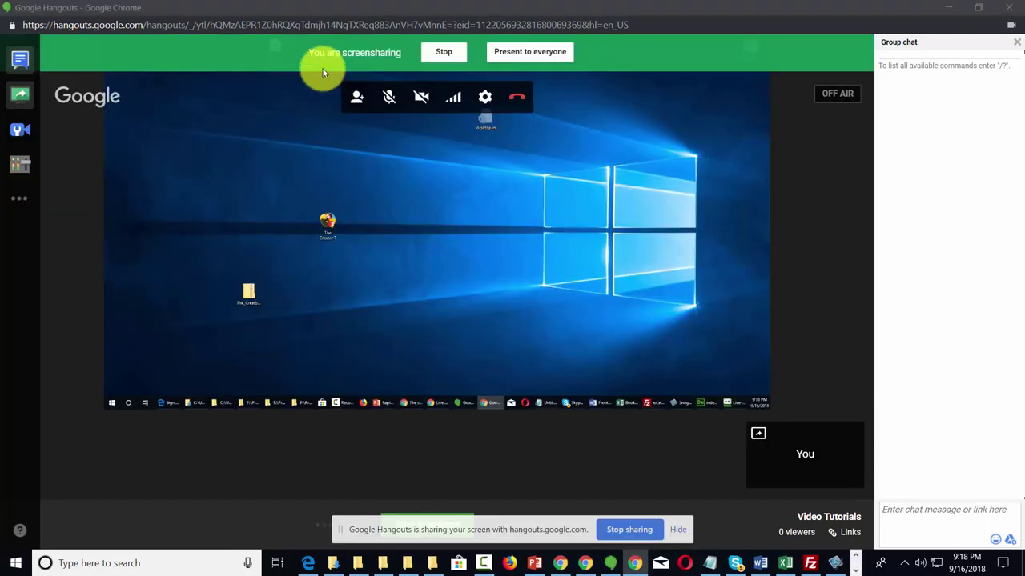
click(450, 52)
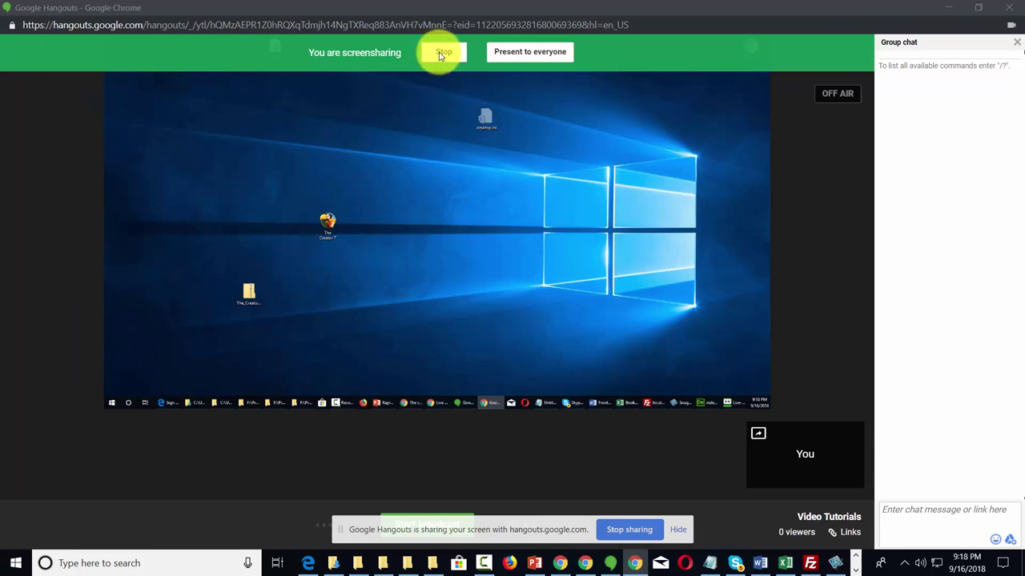
click(442, 53)
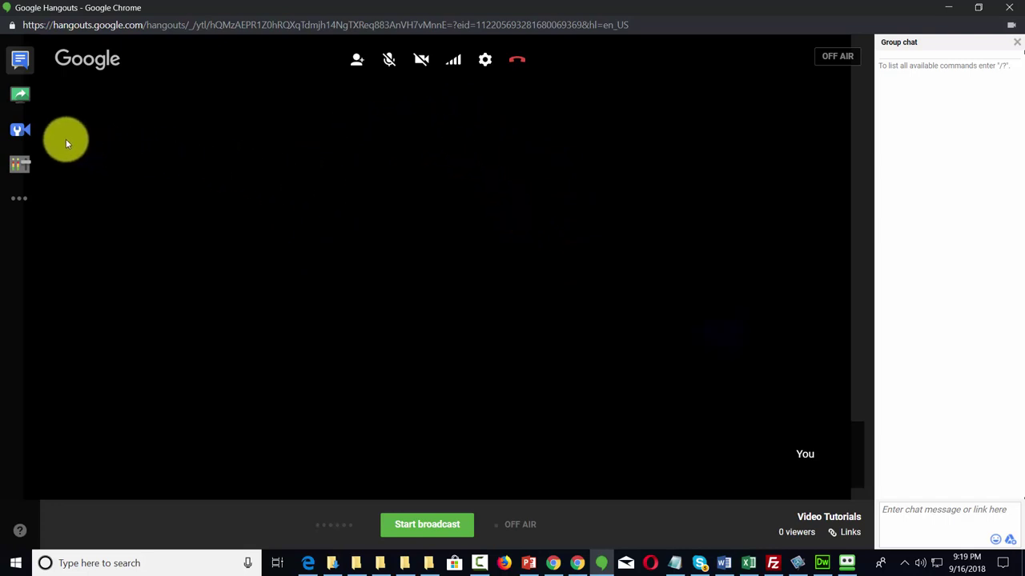
Examine the Cameraman broadcast settings and the guest volume and video controls in the Hangout's Control Room.
click(20, 130)
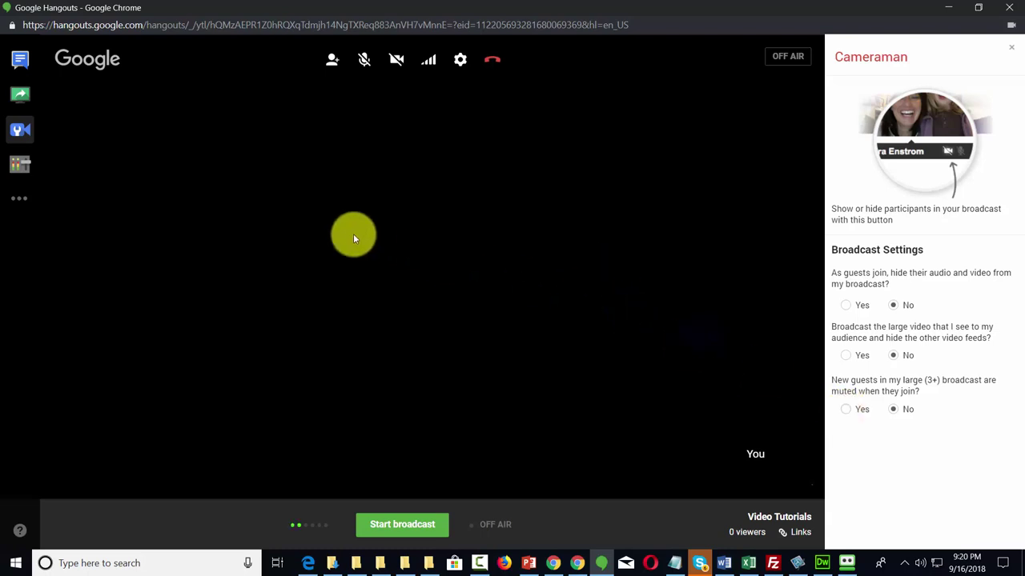
click(25, 164)
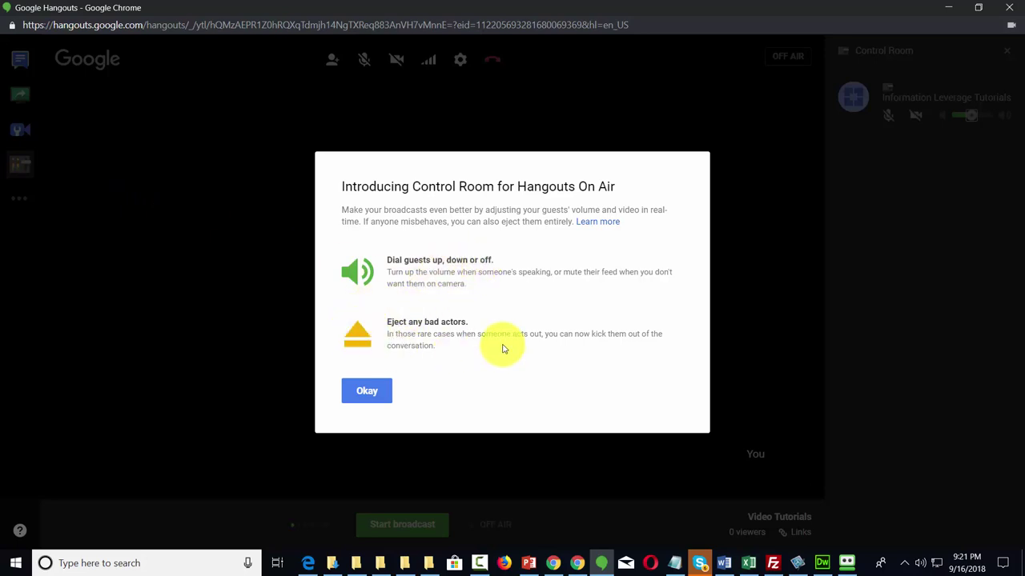
click(361, 393)
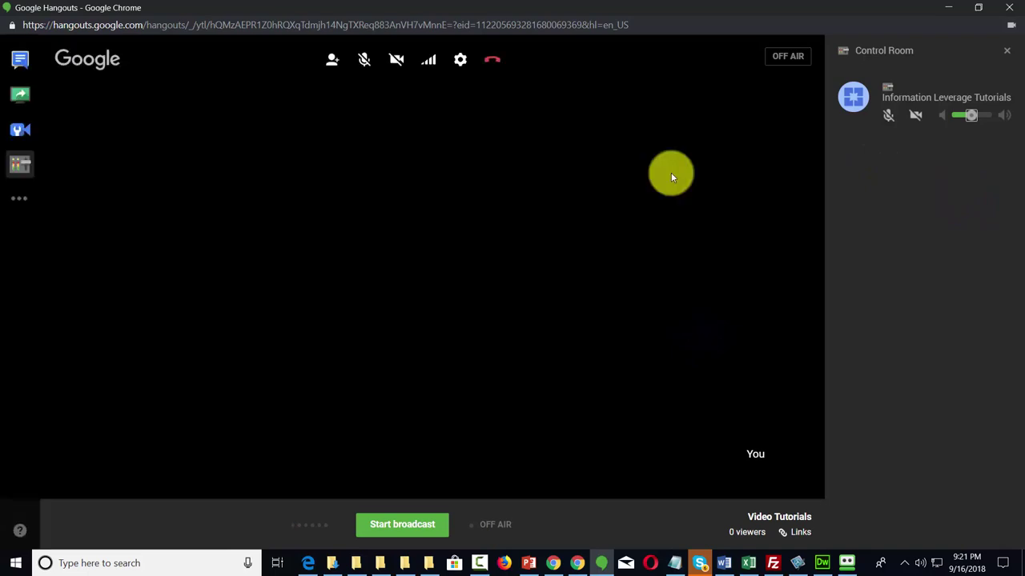
click(1007, 51)
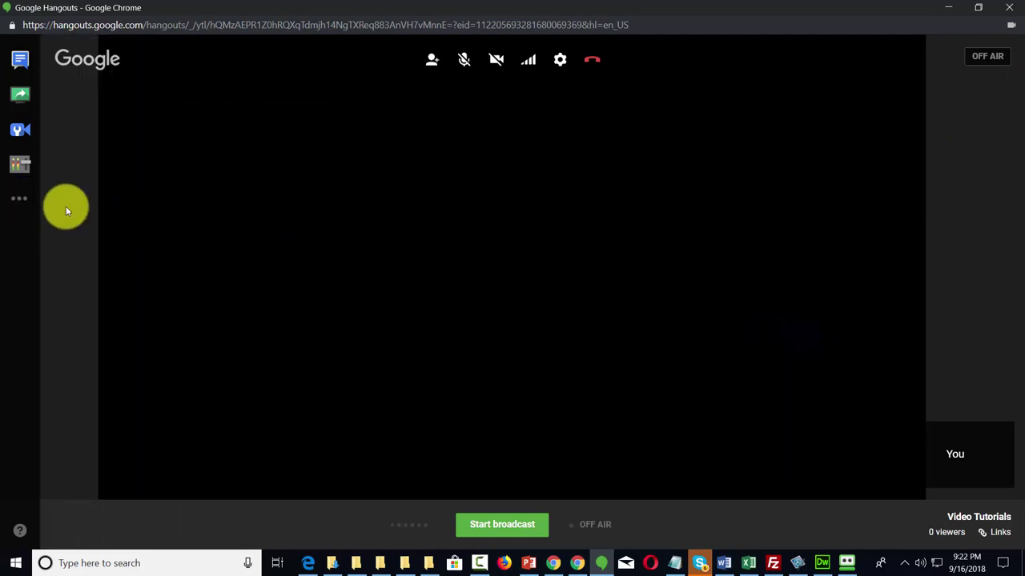
Add the featured Hangout Toolbox app to the Hangout.
mouse_move(16, 198)
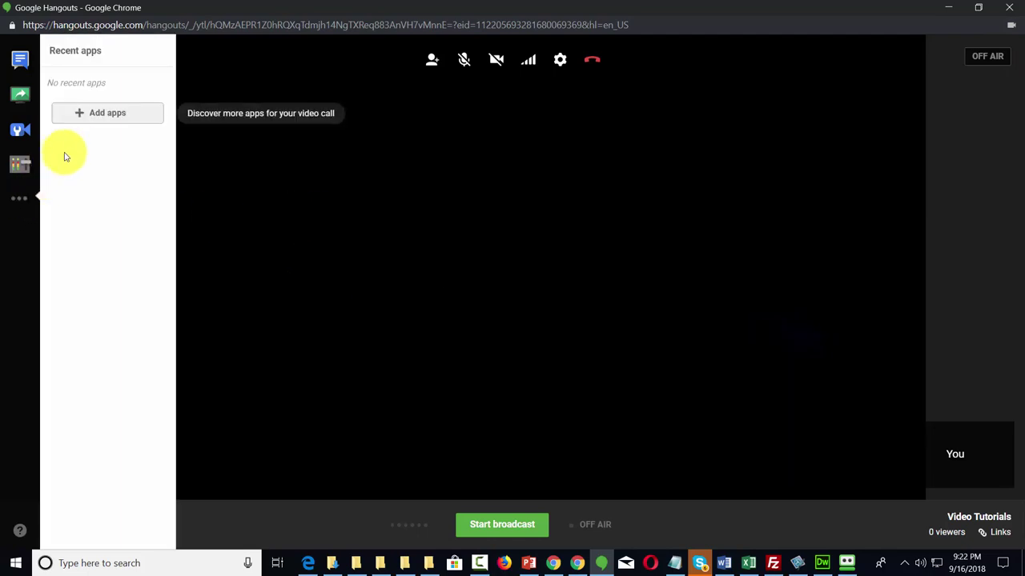
click(97, 113)
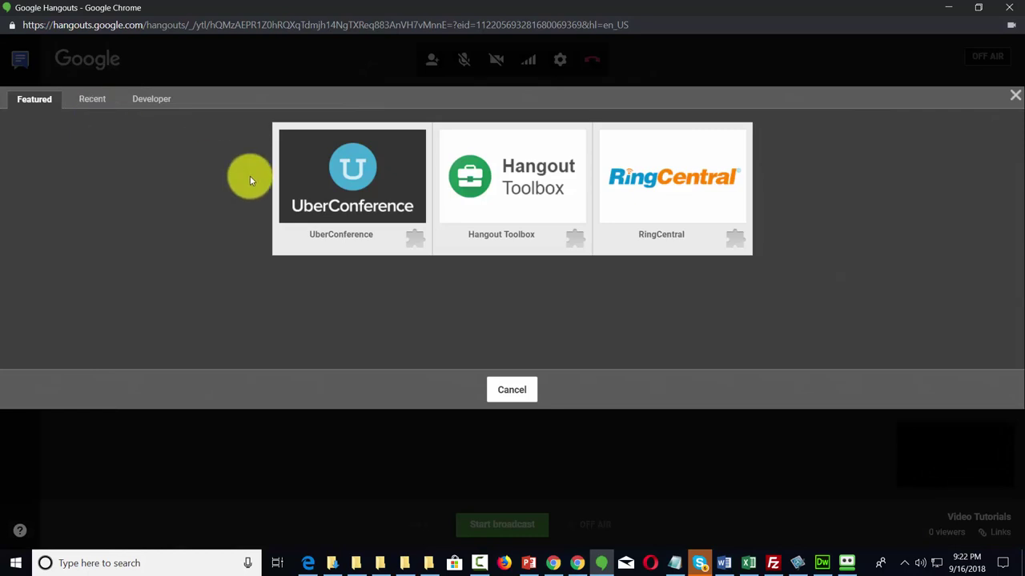
click(488, 196)
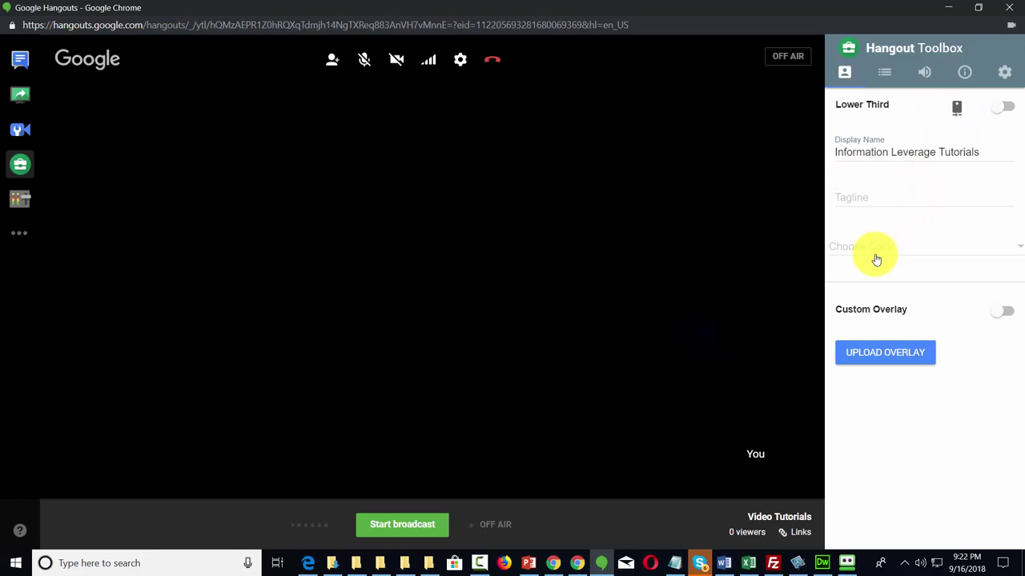
Set the lower third's tagline to "Video Tutorials" and its color to Blue, and try switching the lower third on.
click(873, 197)
click(958, 254)
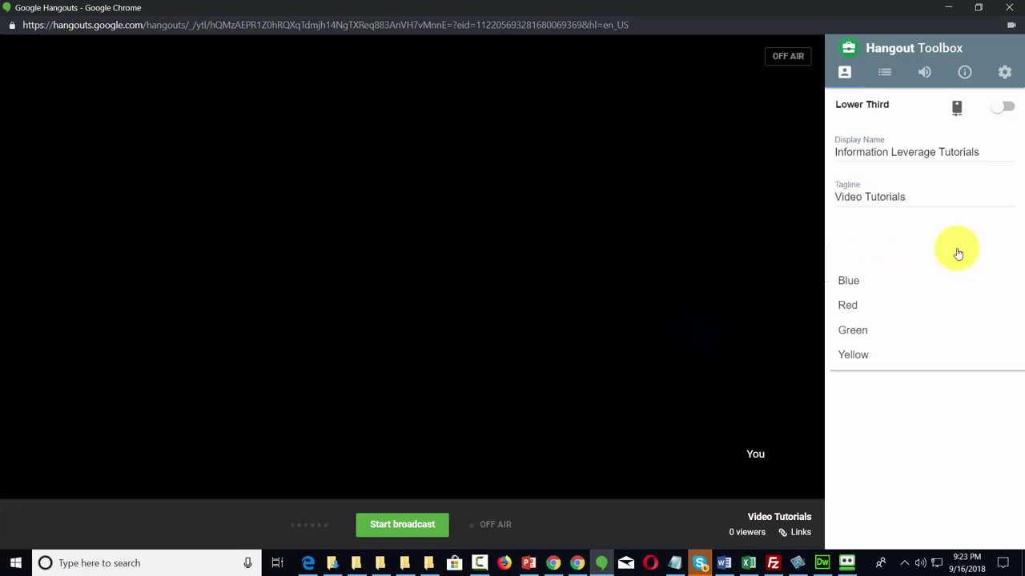
click(850, 280)
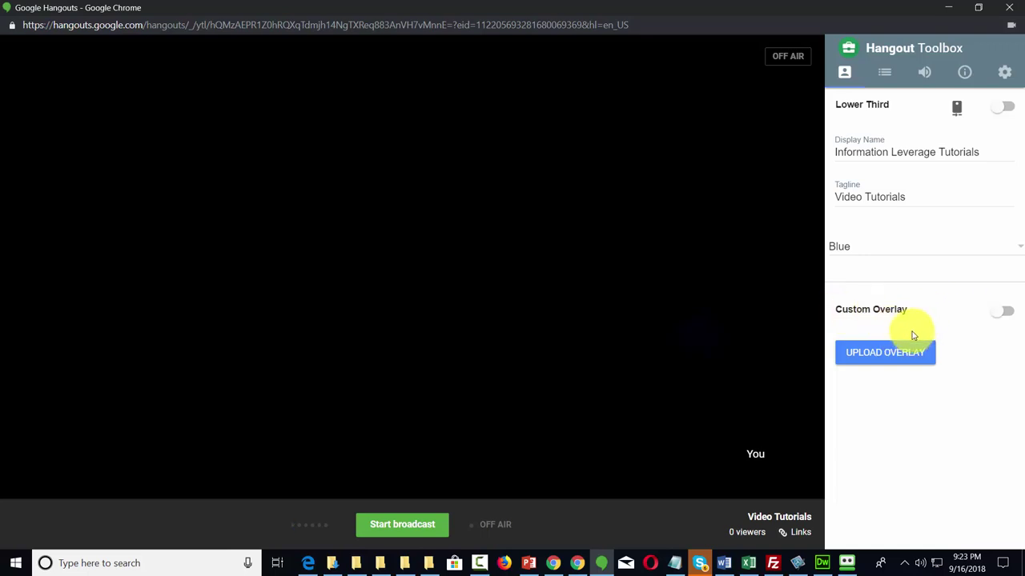
mouse_move(630, 285)
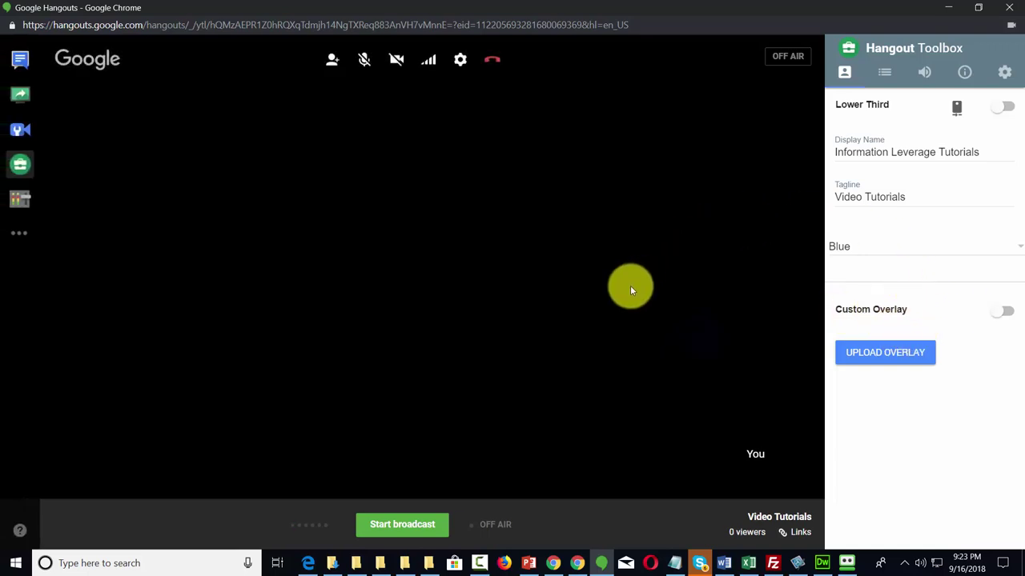
click(1008, 110)
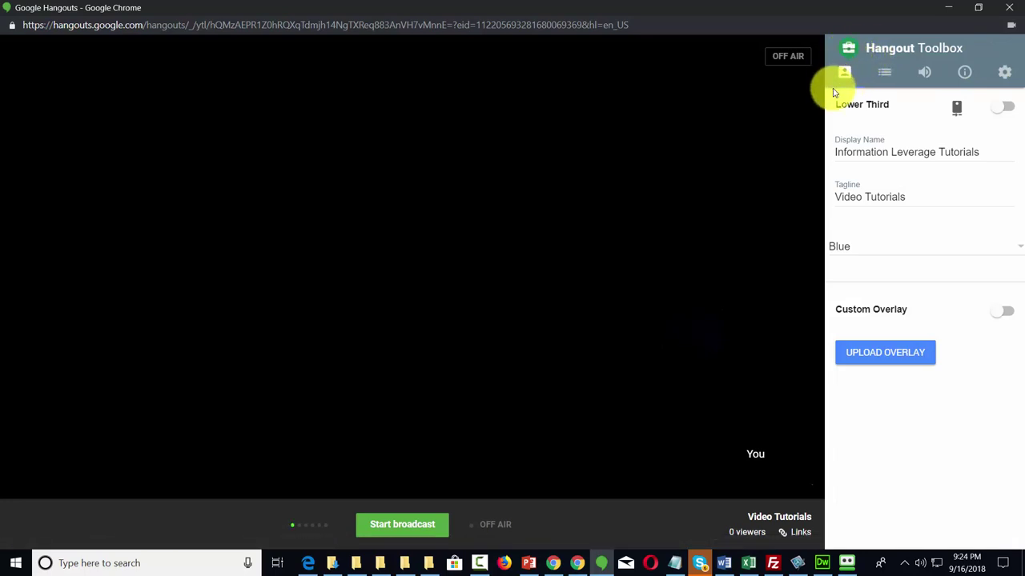
click(847, 49)
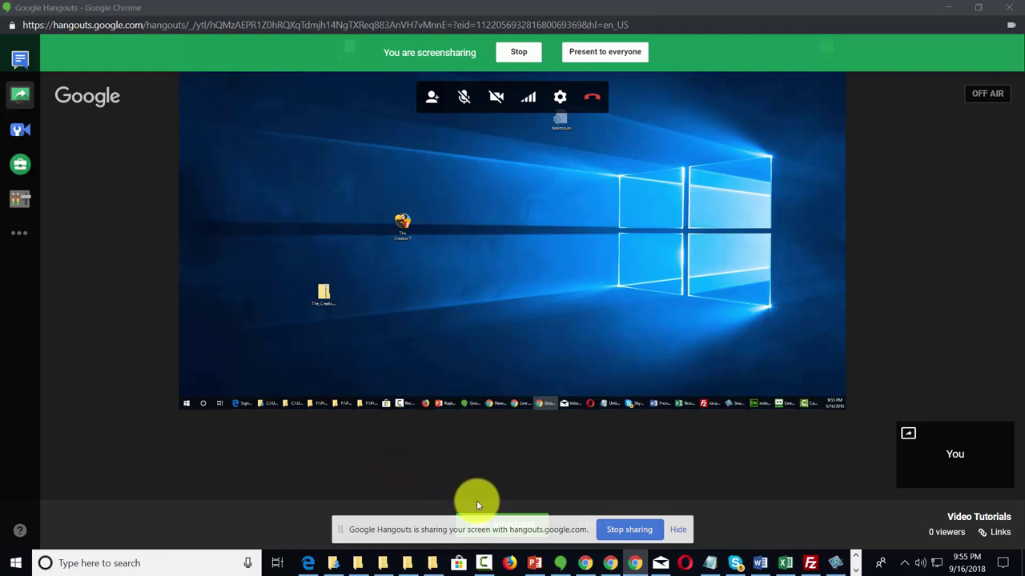
Hide the screen-sharing notice and start the Hangout On Air broadcast on YouTube.
click(679, 531)
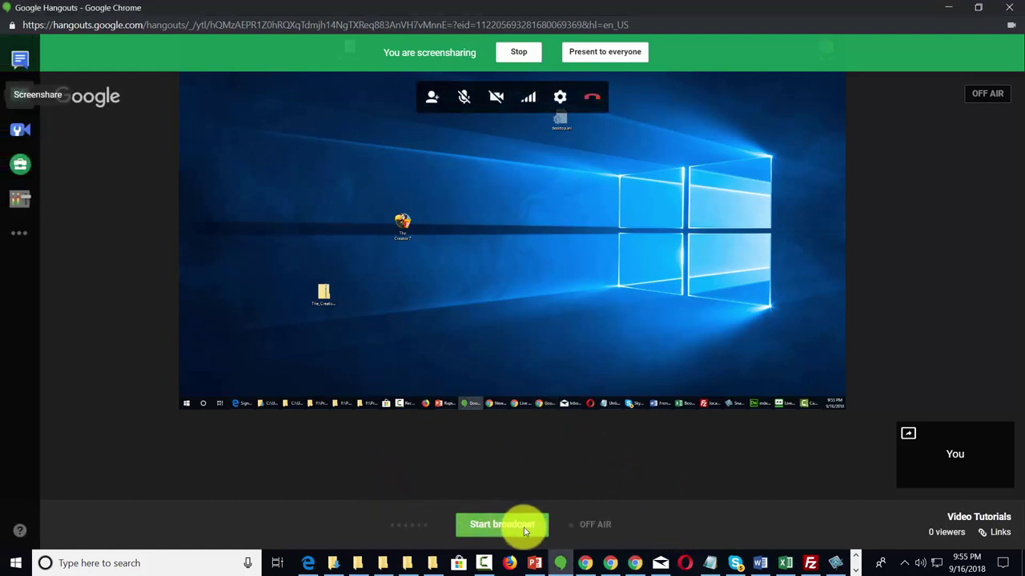
click(500, 526)
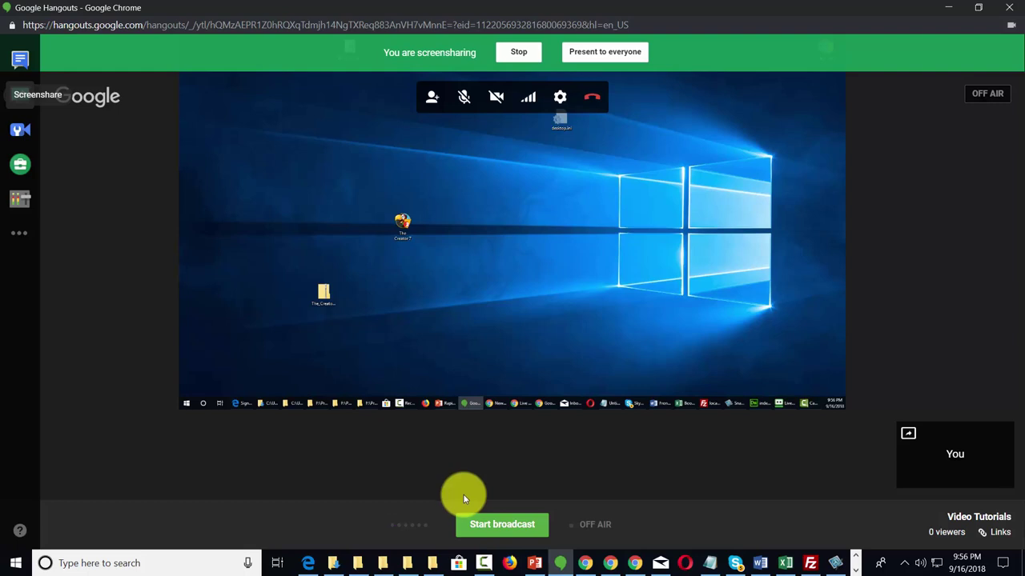
click(502, 528)
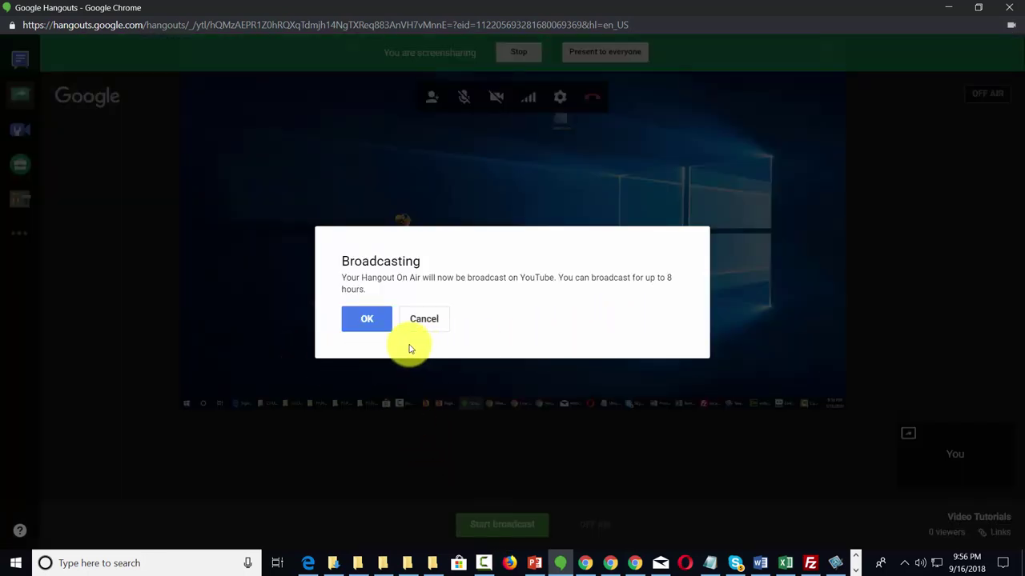
click(366, 320)
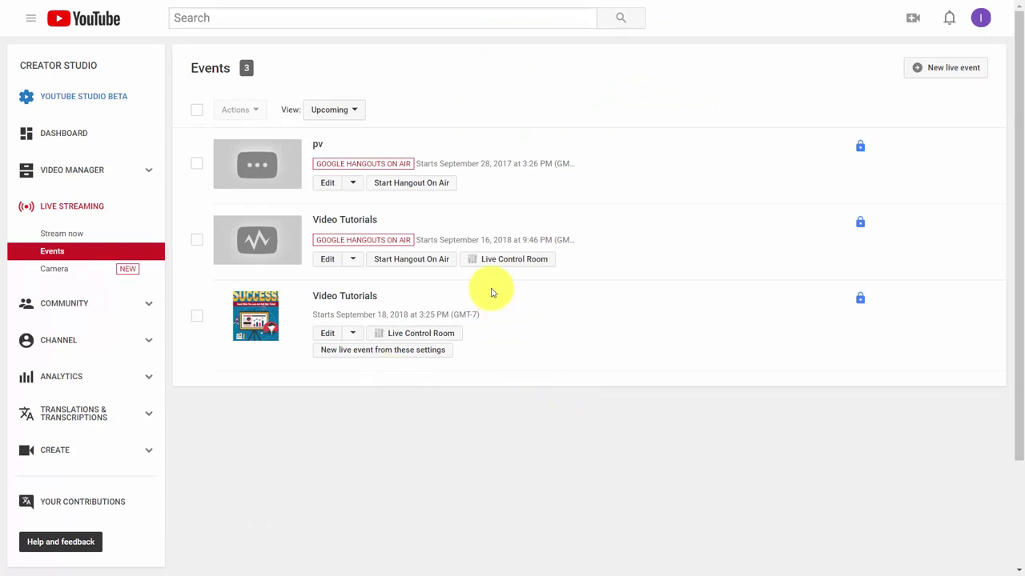
Open the Live Control Room of the Video Tutorials Hangout event, play its public view and mute the player.
click(501, 264)
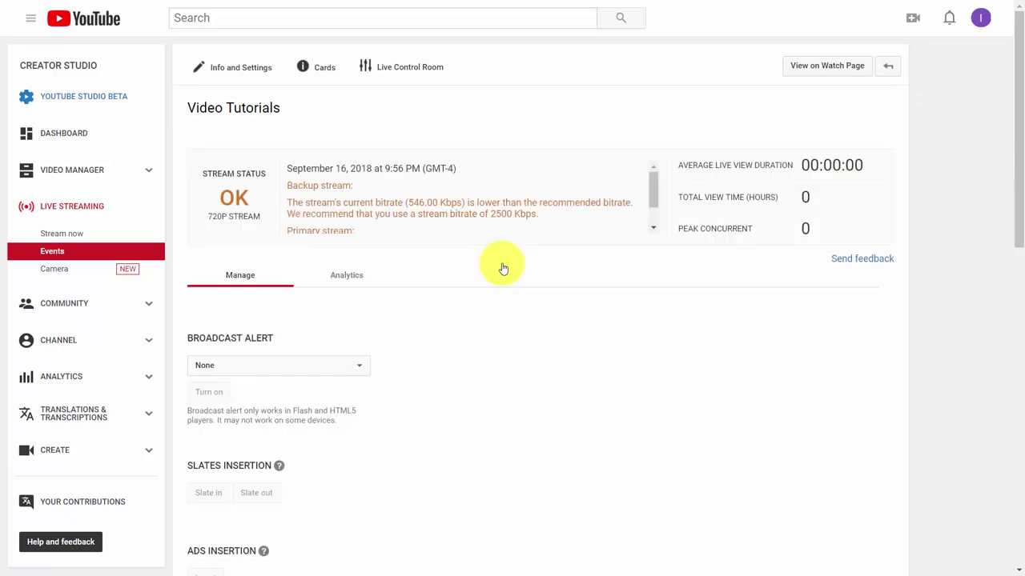
scroll(503, 269, down, 10)
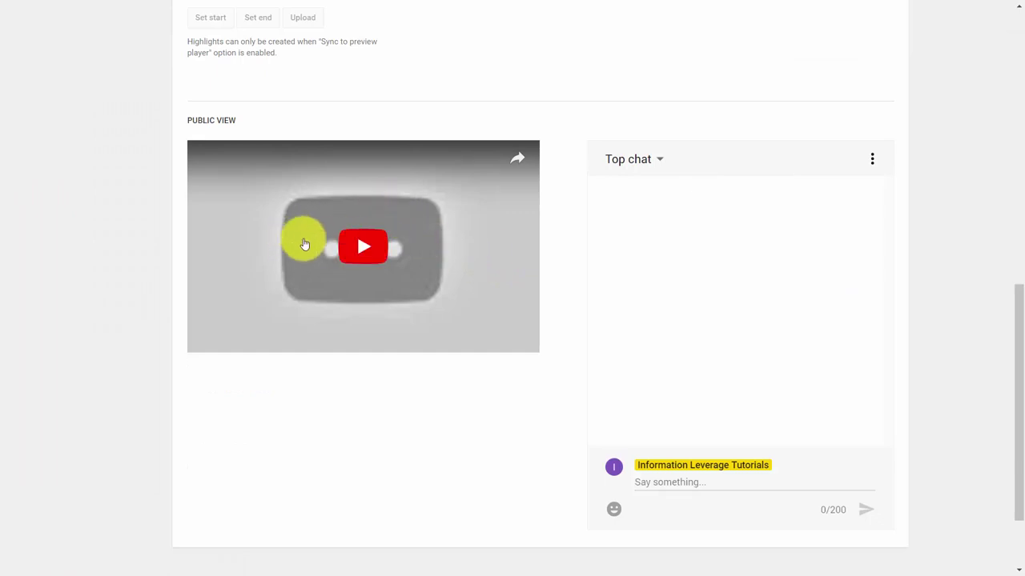
click(359, 249)
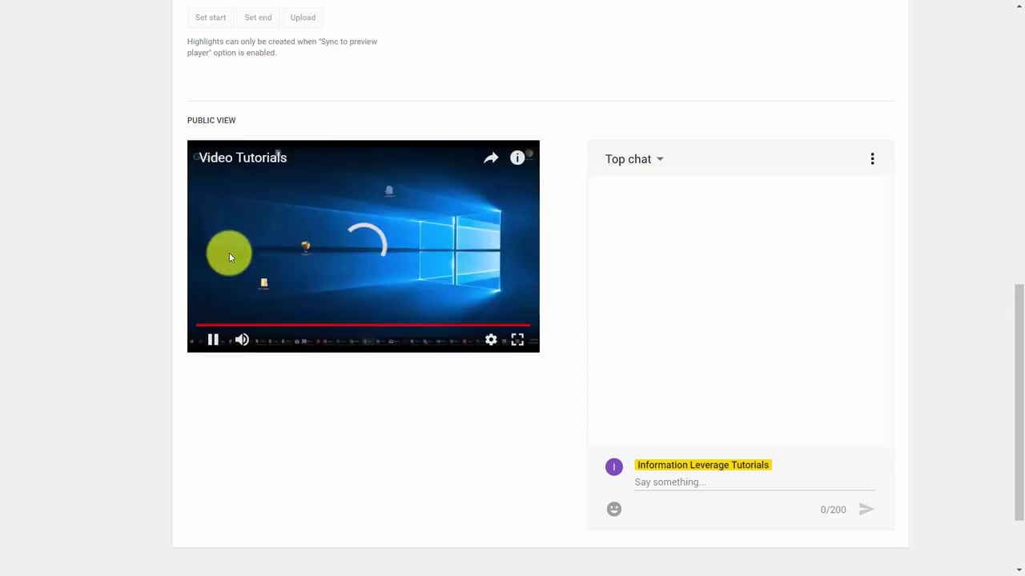
click(242, 340)
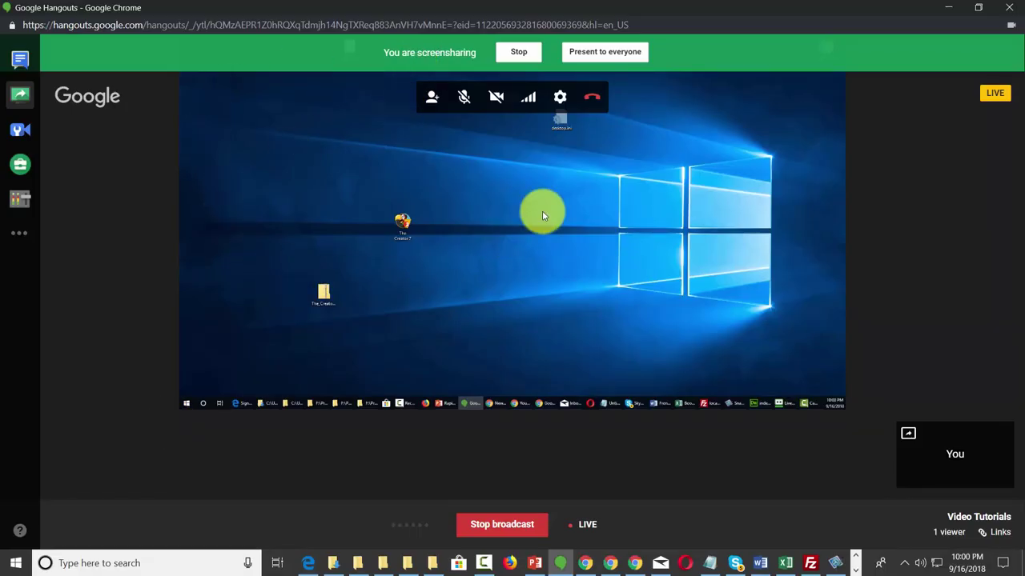
Stop the Hangout screen sharing, dismiss the prompt to share a screen again and turn the camera off.
click(21, 96)
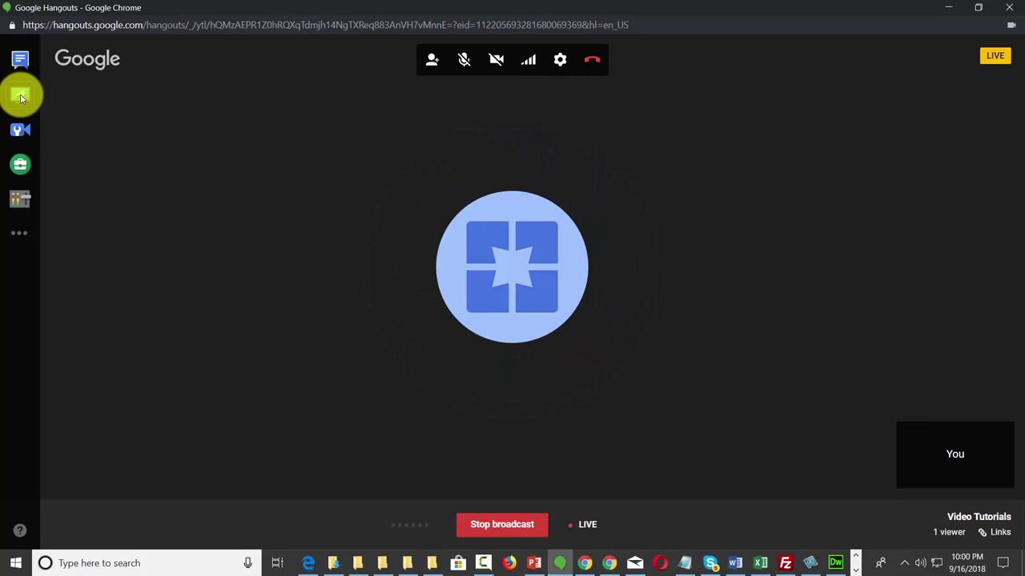
click(21, 96)
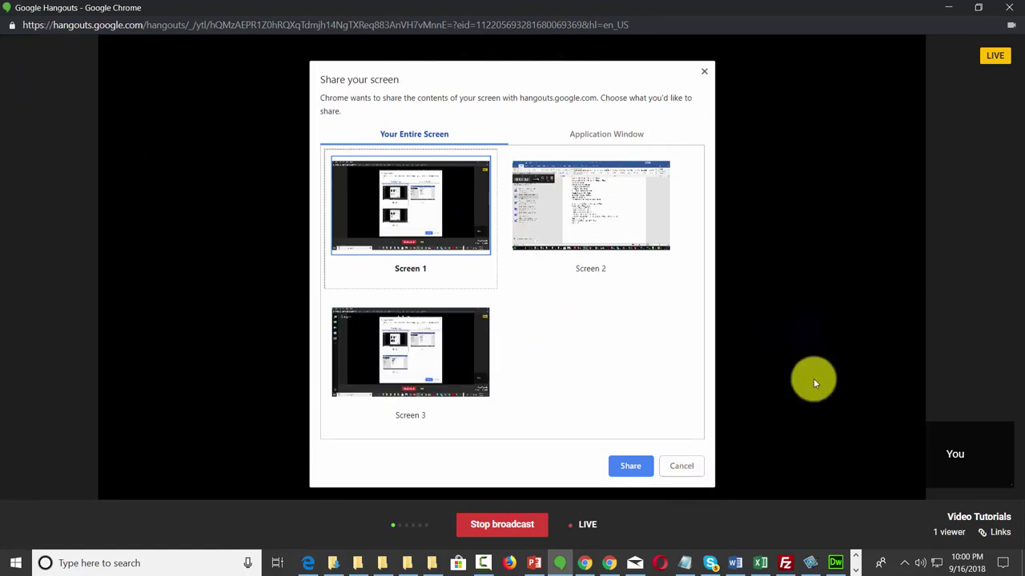
click(682, 466)
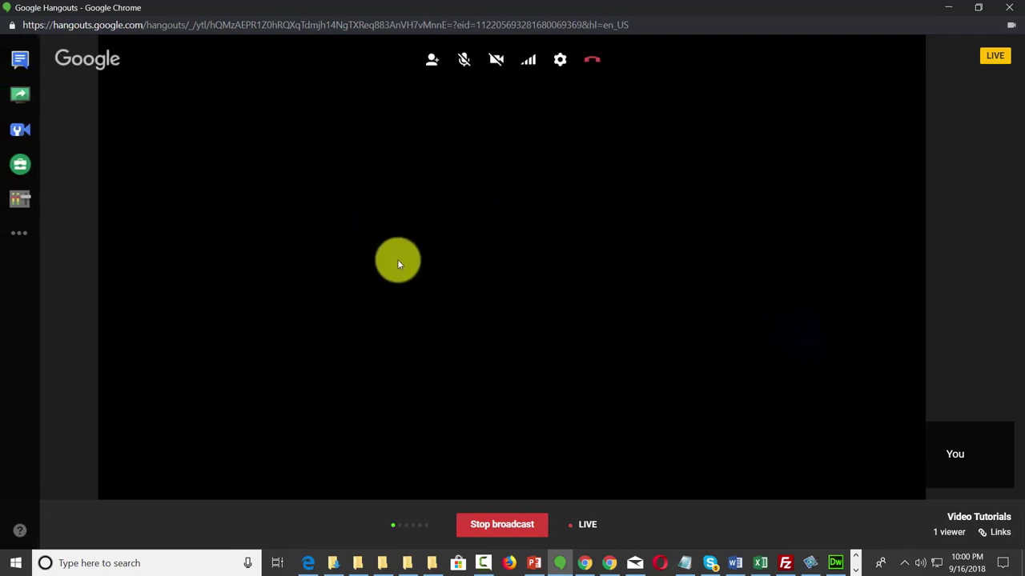
click(496, 61)
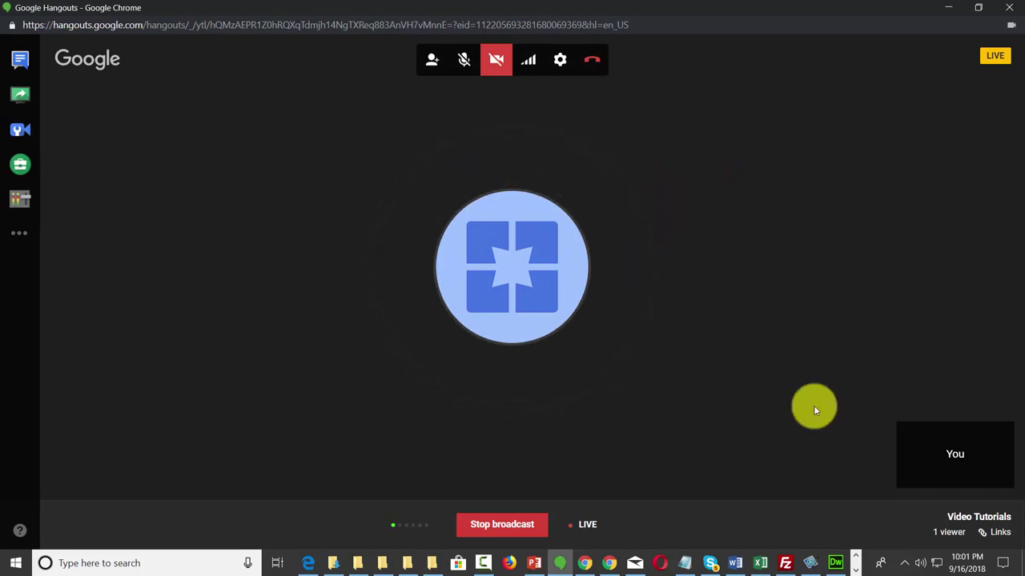
Select the YouTube Page address among the live broadcast's links, and stop the broadcast.
click(1001, 533)
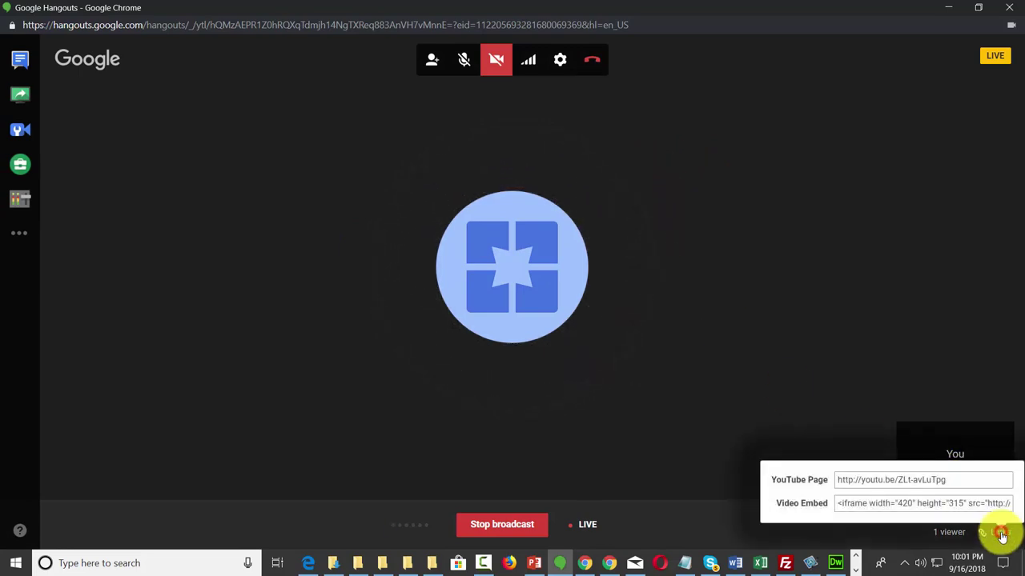
drag(957, 481, 835, 483)
right_click(855, 479)
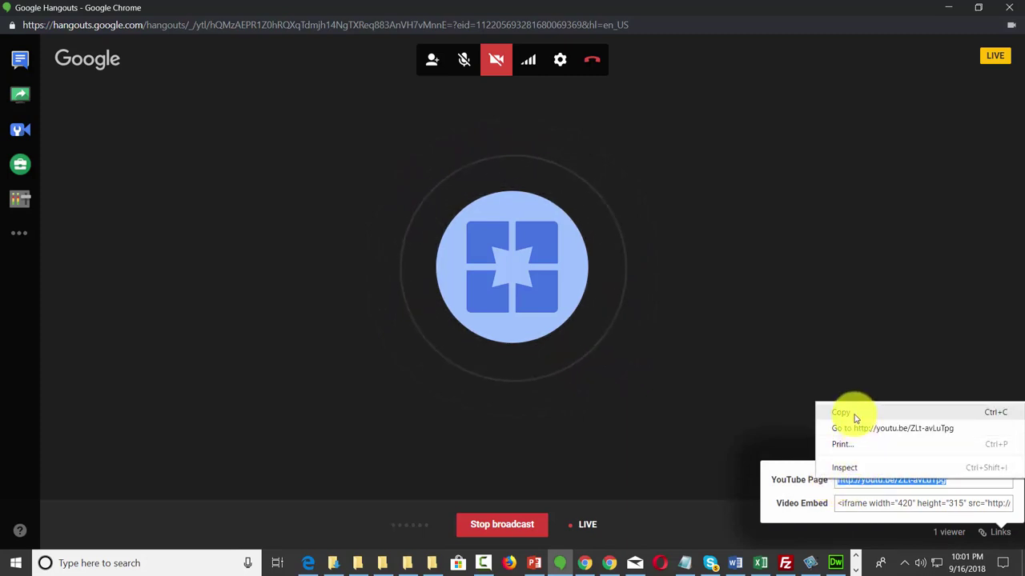
click(837, 348)
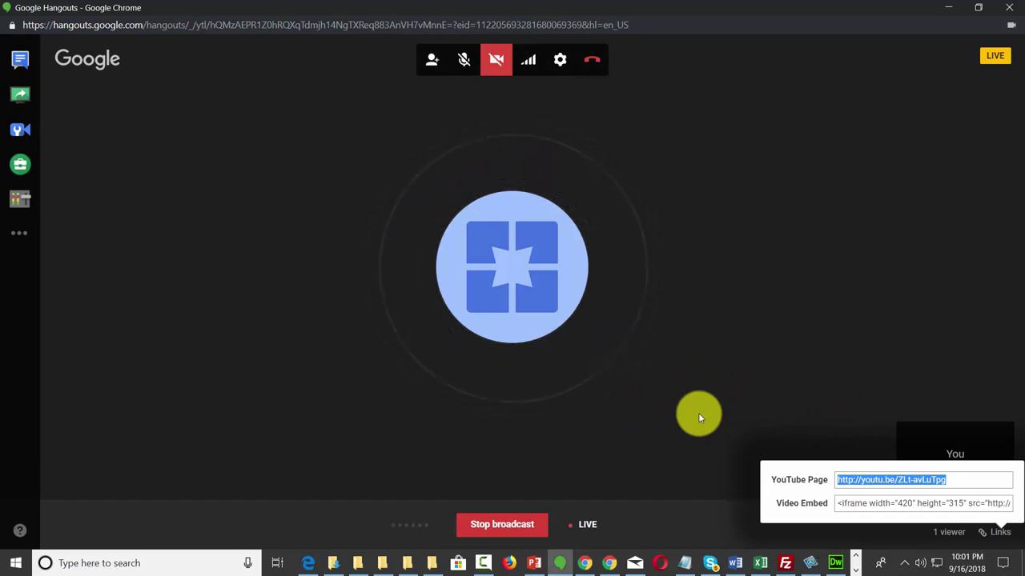
click(750, 523)
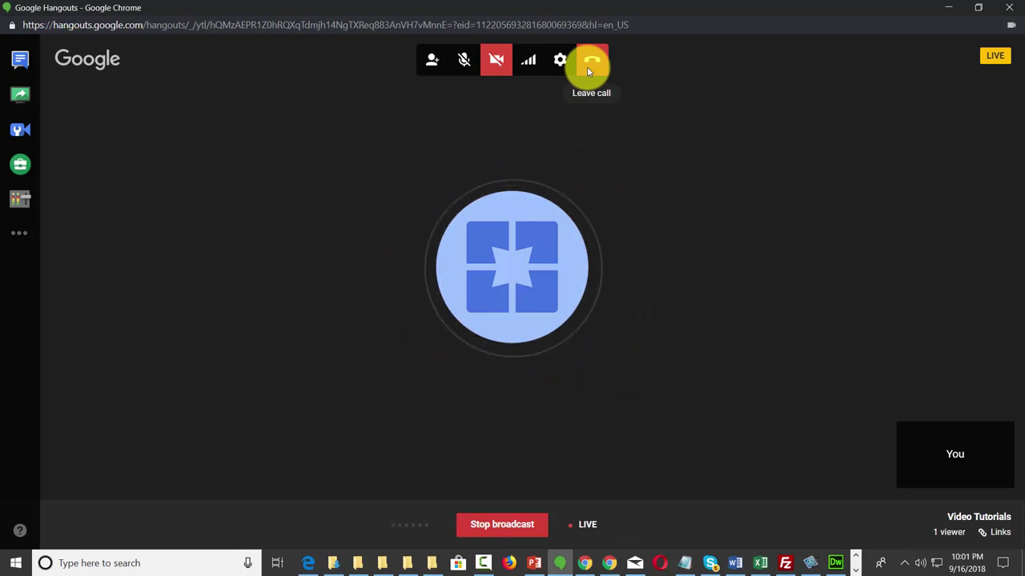
click(520, 525)
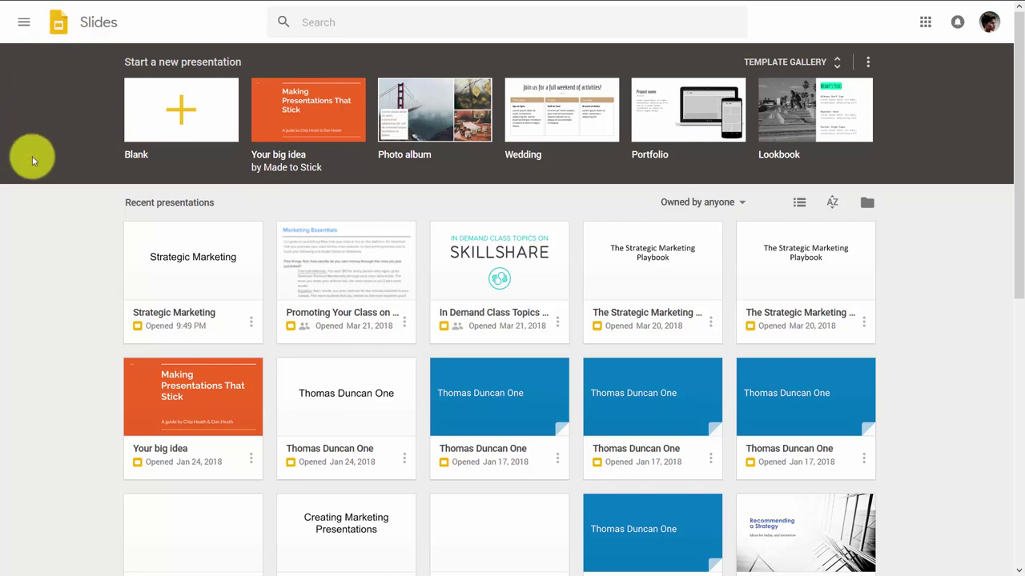
In Google Slides, present the Strategic Marketing presentation and start a new audience Q&A session in presenter view.
click(185, 262)
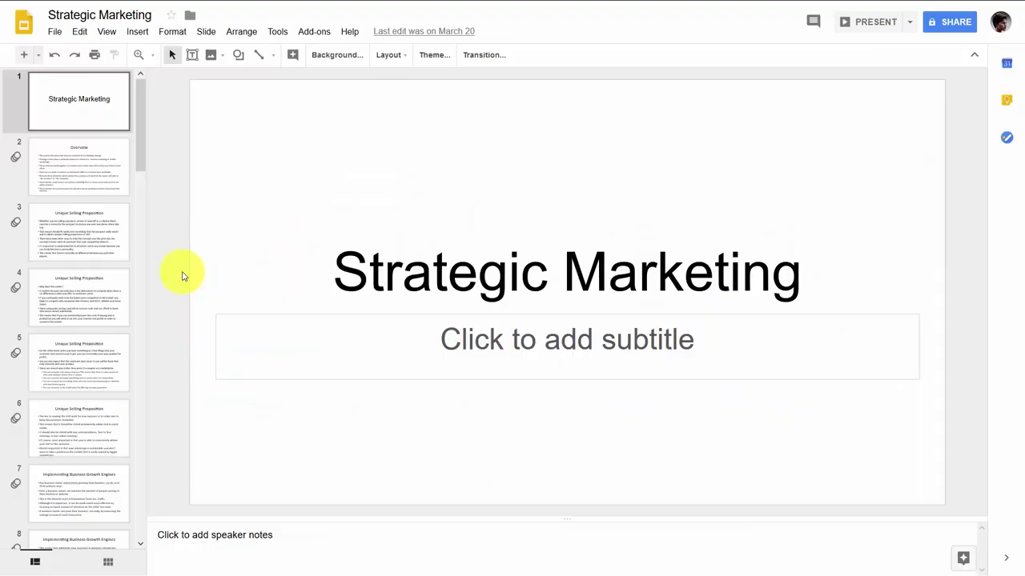
click(844, 25)
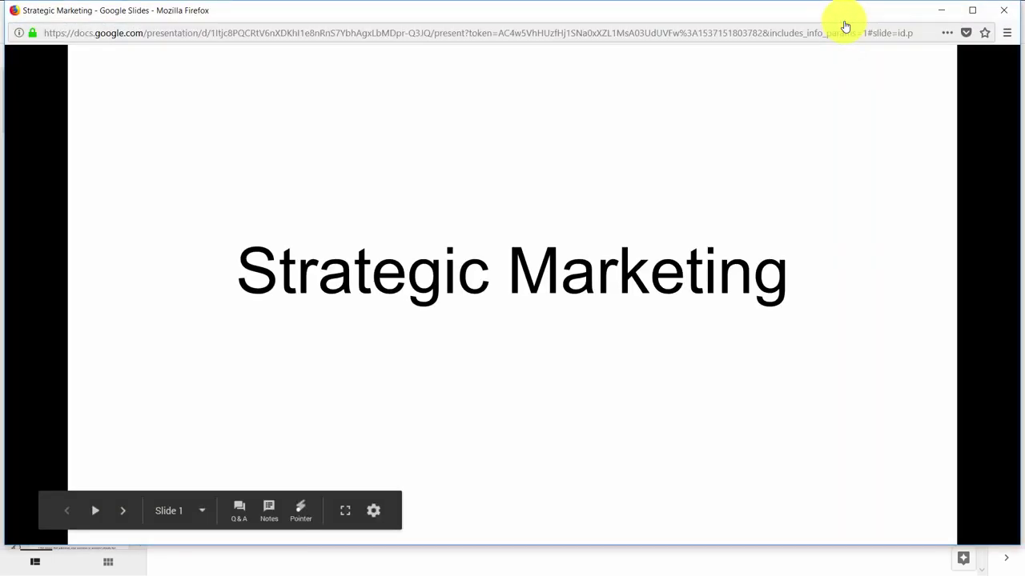
click(239, 510)
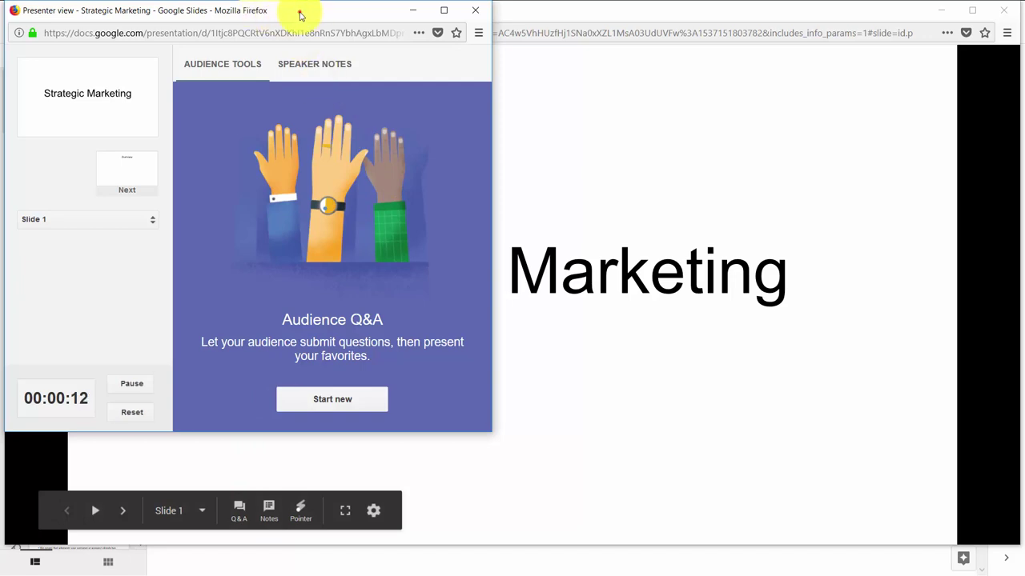
drag(298, 12, 497, 34)
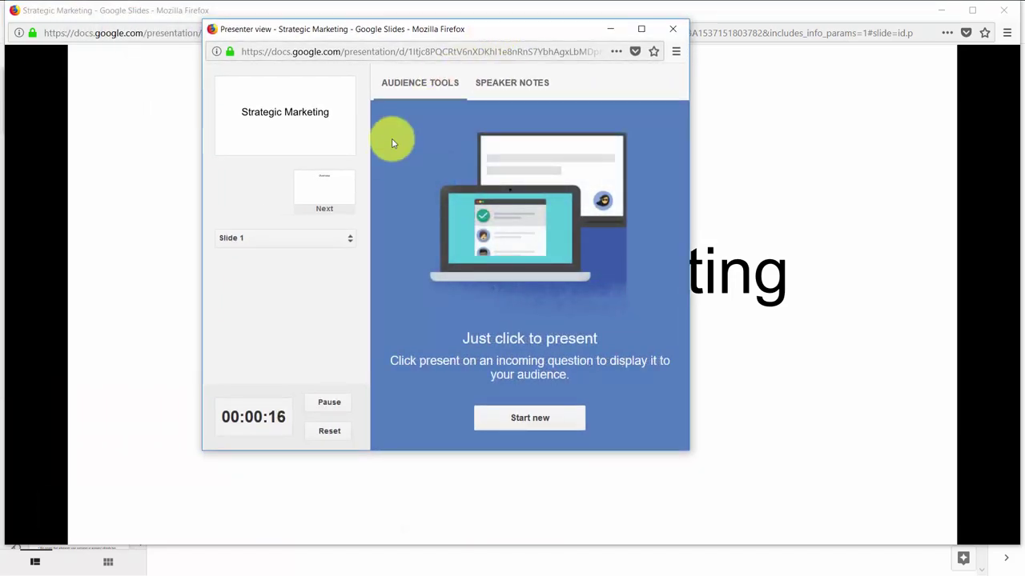
click(526, 422)
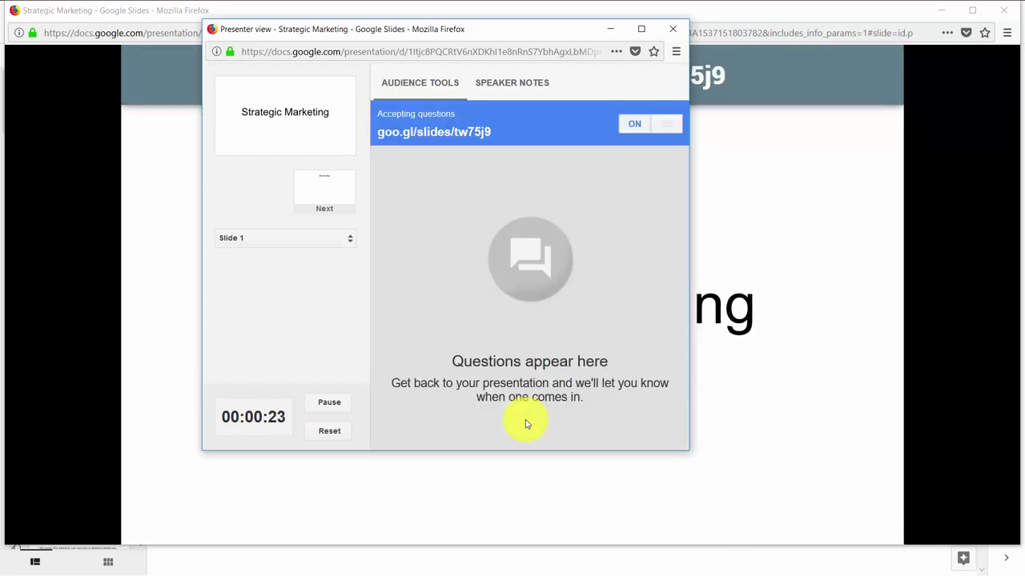
Copy the audience question link from the Q&A session in presenter view.
click(499, 133)
drag(448, 136, 377, 133)
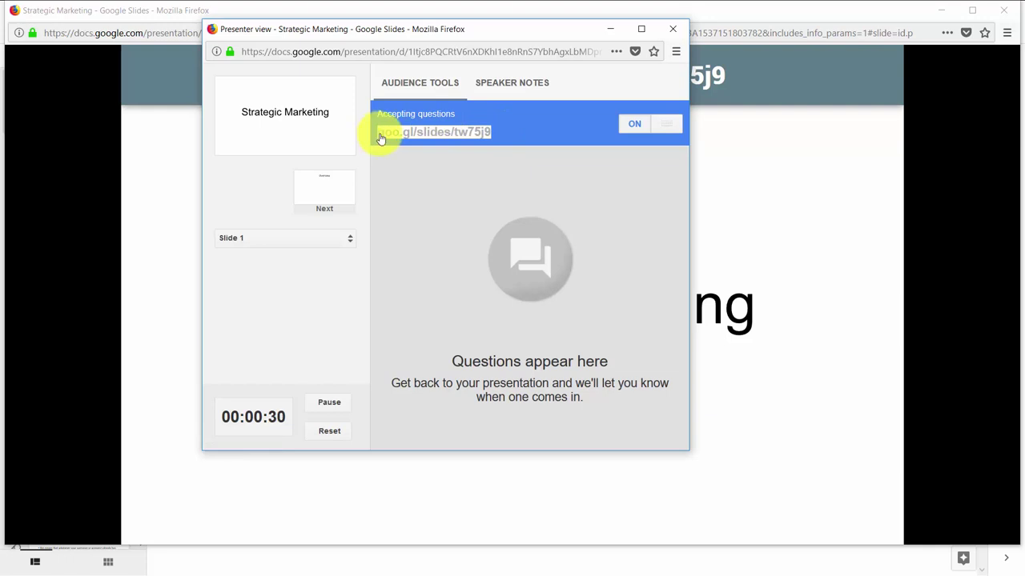
right_click(384, 133)
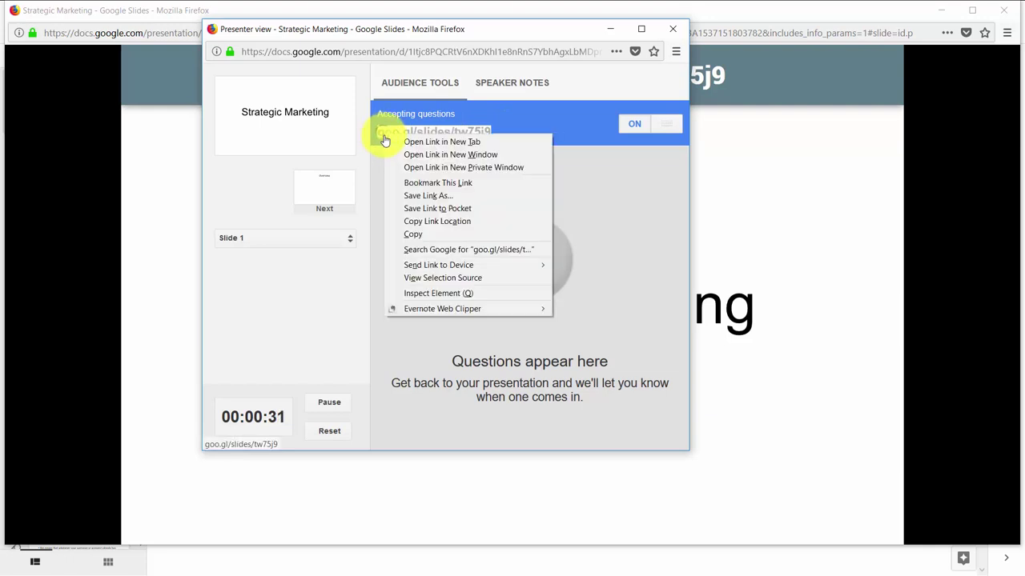
click(413, 232)
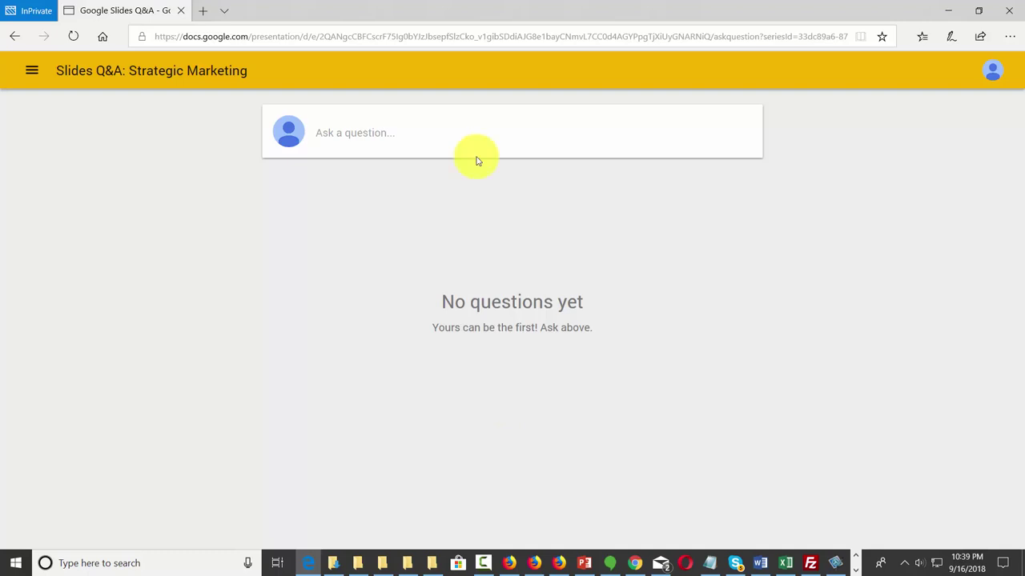
Submit "How Do we create pages?" on the Slides Q&A page, and present it to the audience with presenter view moved aside.
click(383, 133)
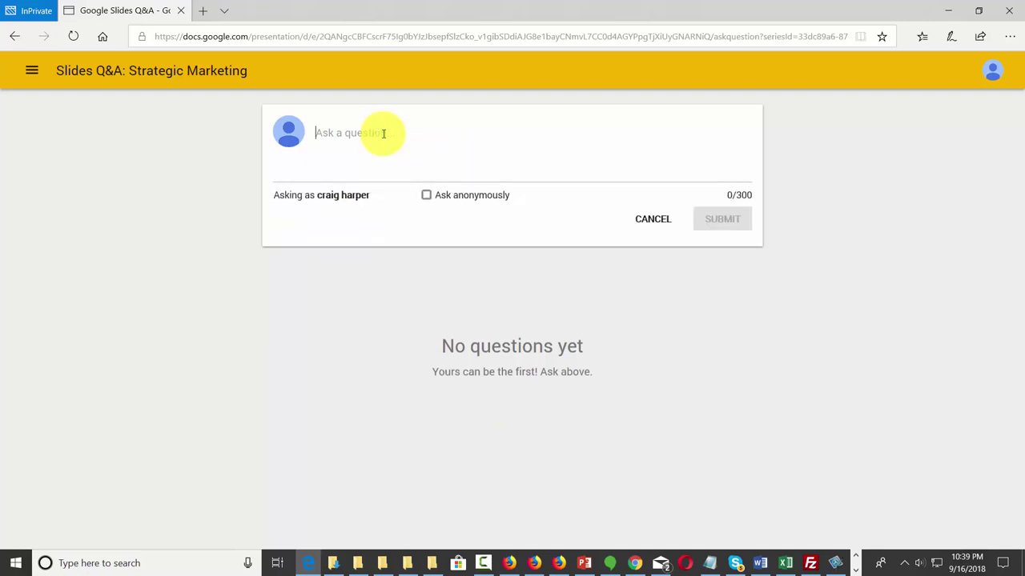
click(723, 219)
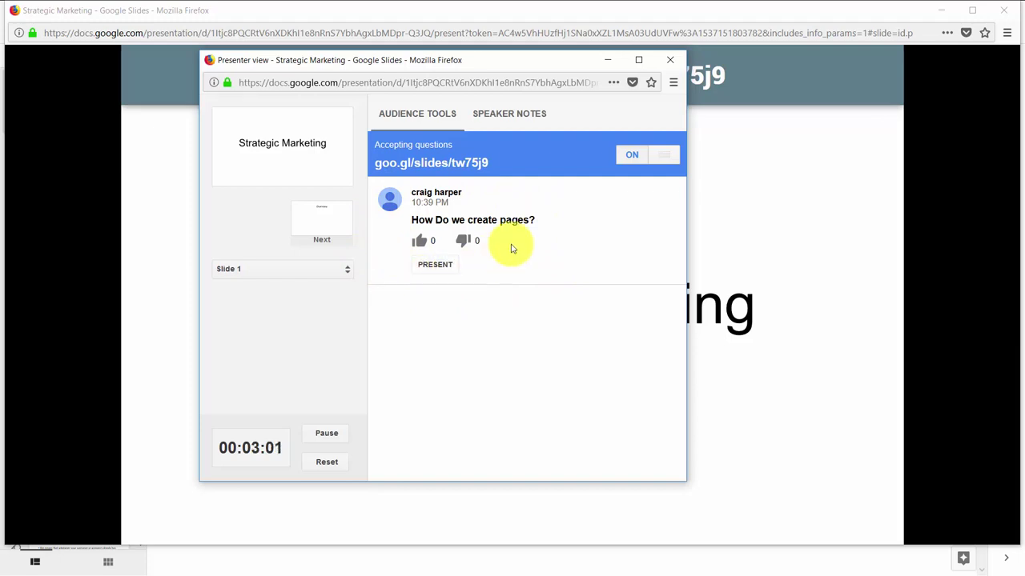
click(434, 266)
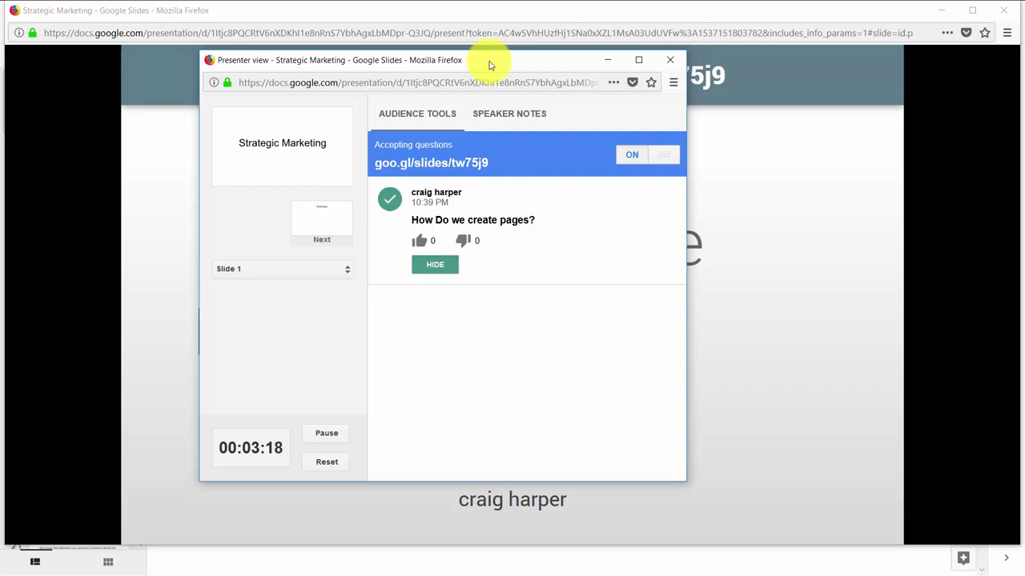
drag(494, 61, 1024, 64)
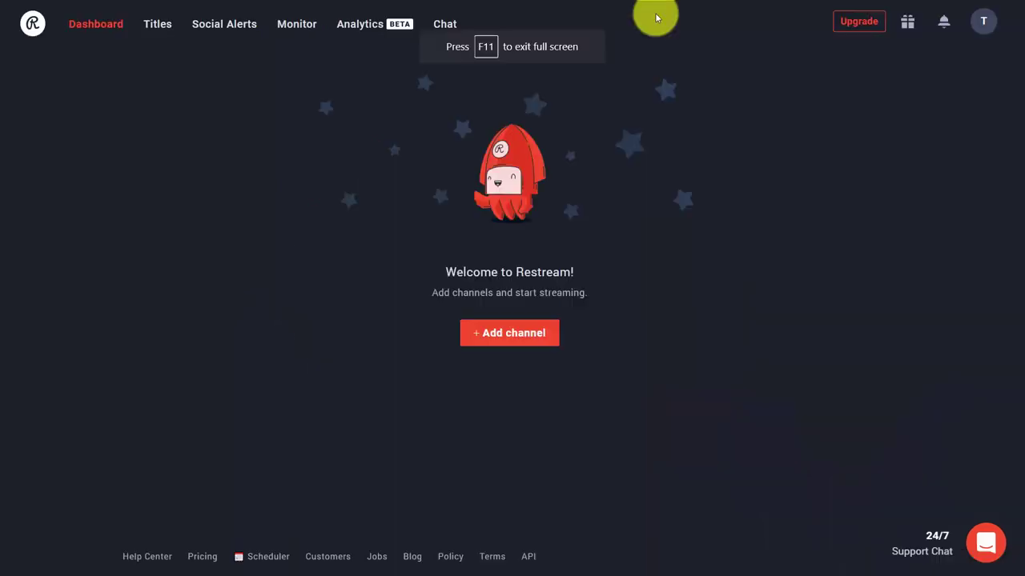
Switch to Restream and add a channel by connecting the YouTube Events platform.
click(516, 341)
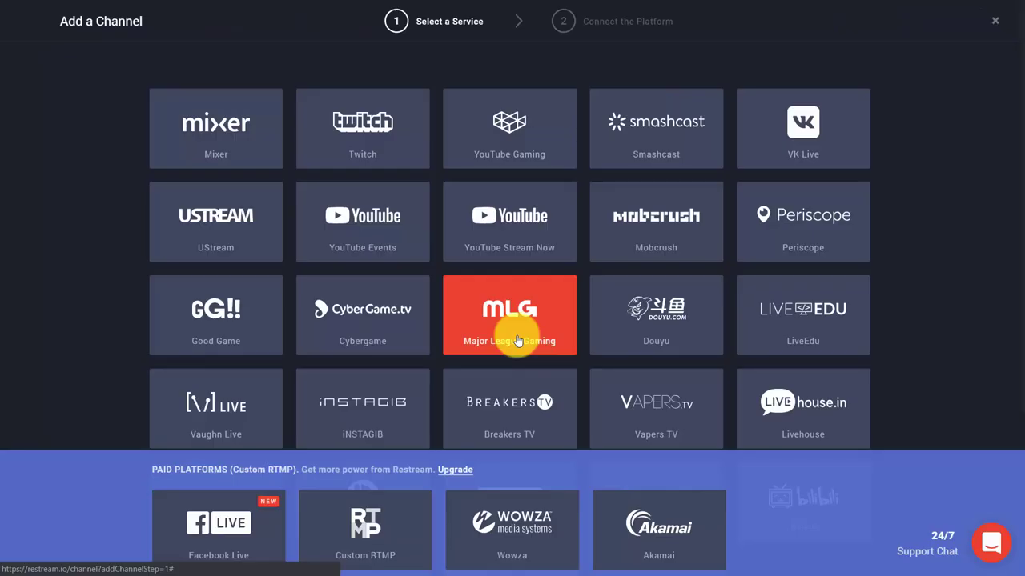
click(375, 219)
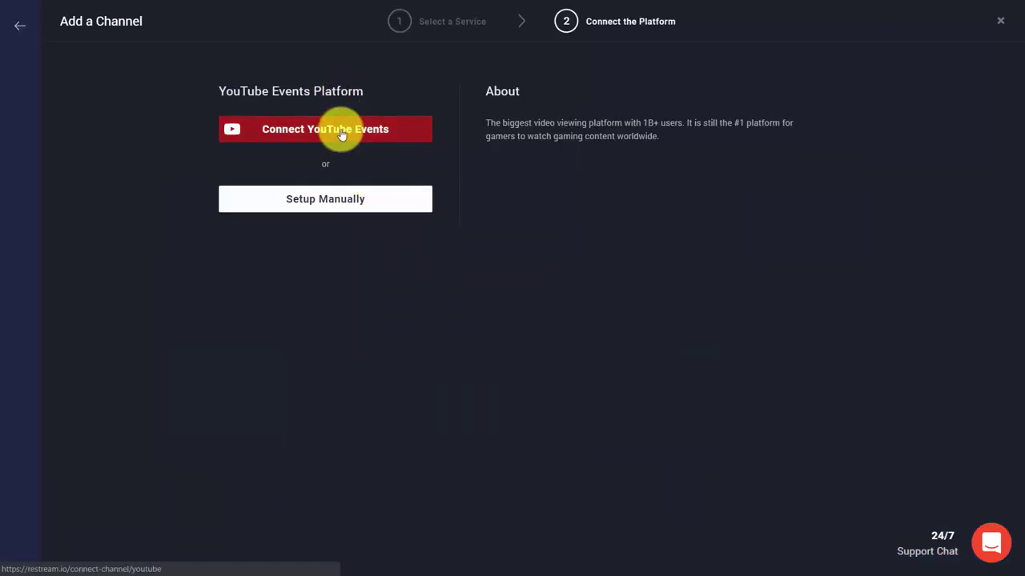
click(341, 134)
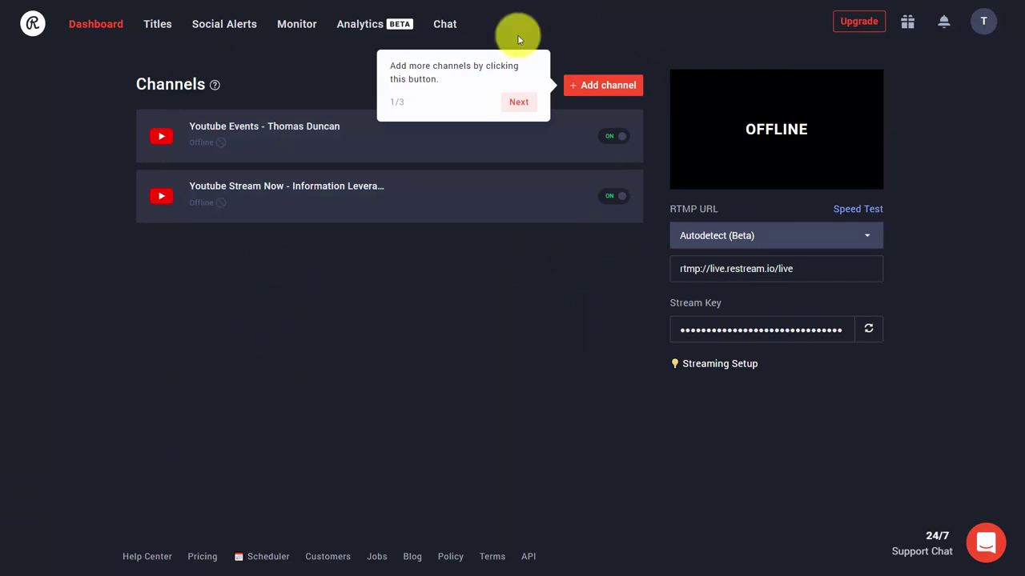
Try adding a channel that needs Custom RTMP in Restream, and examine the paid plans offered for it.
click(583, 86)
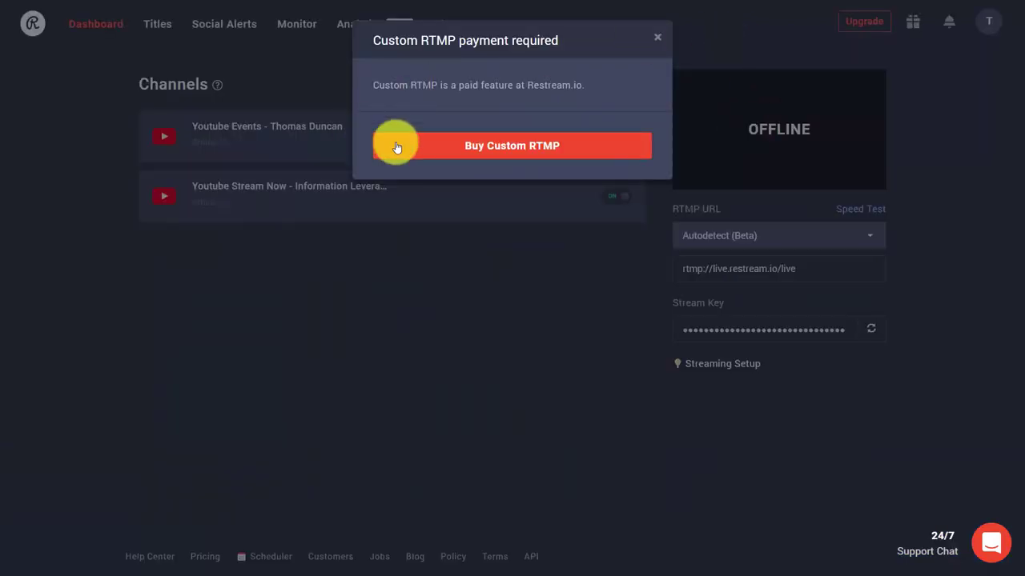
click(532, 151)
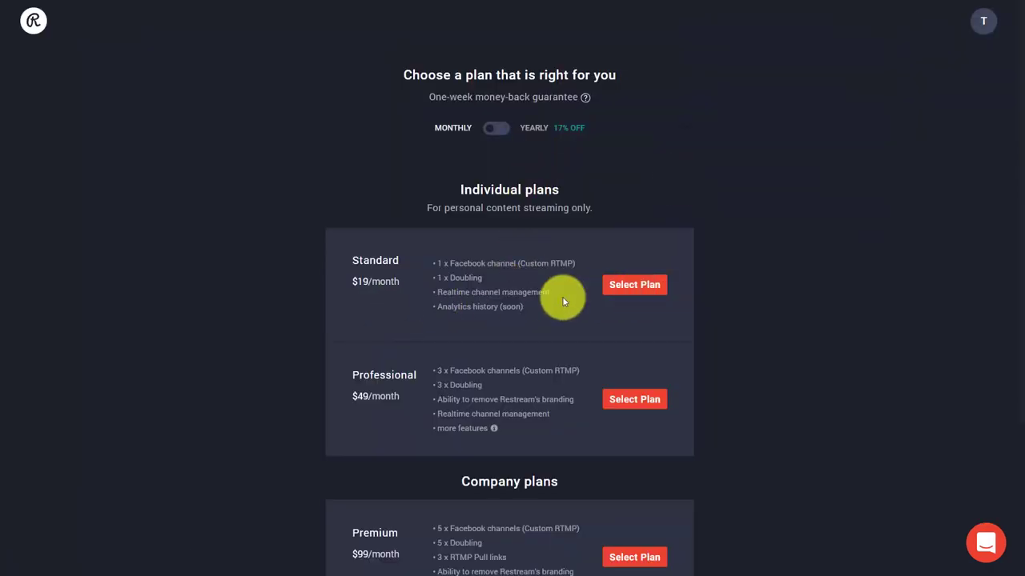
scroll(562, 301, down, 1)
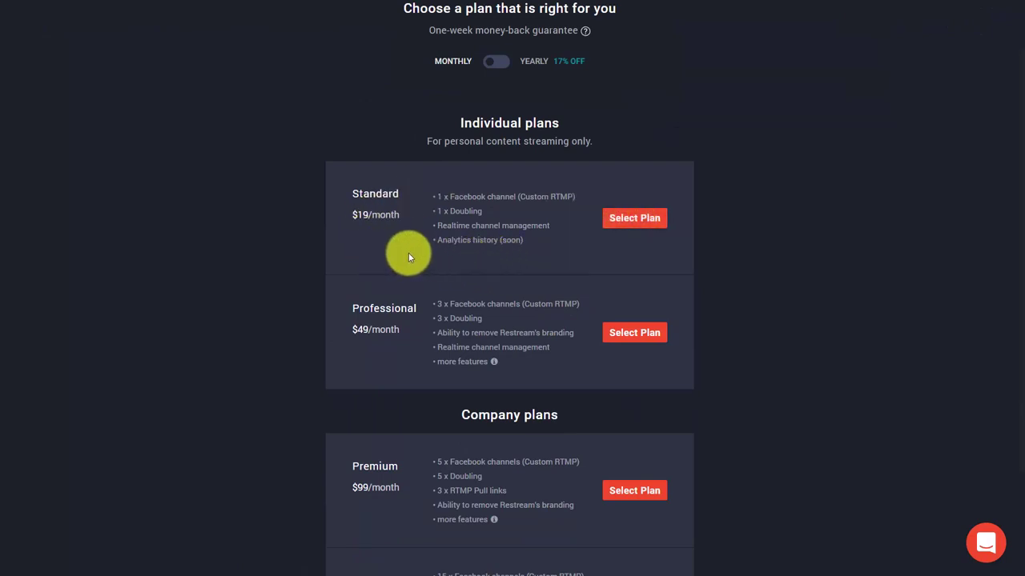
Subscribe to Restream's Standard individual plan at $19/month, and return to the channel dashboard.
click(649, 221)
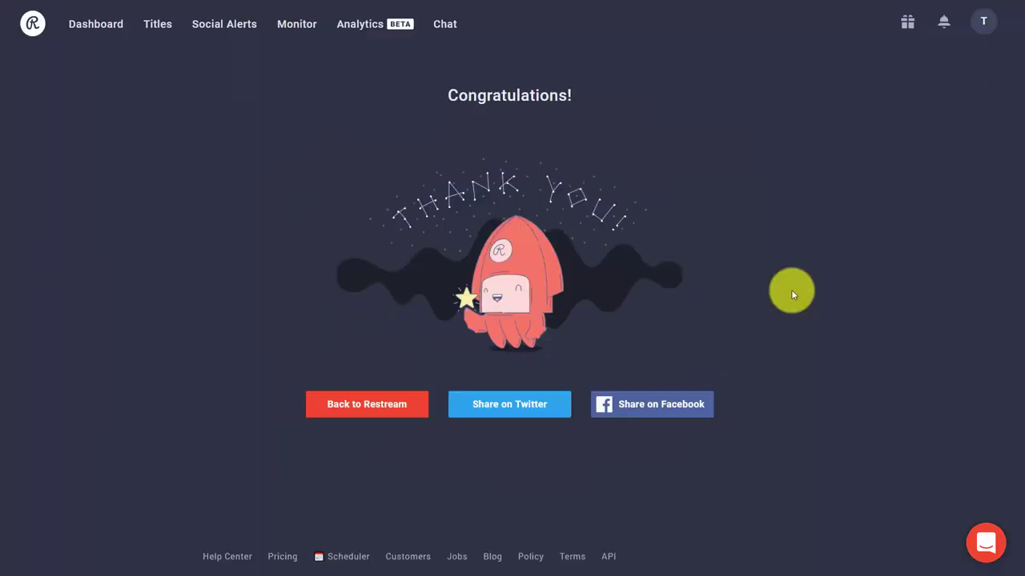
click(371, 407)
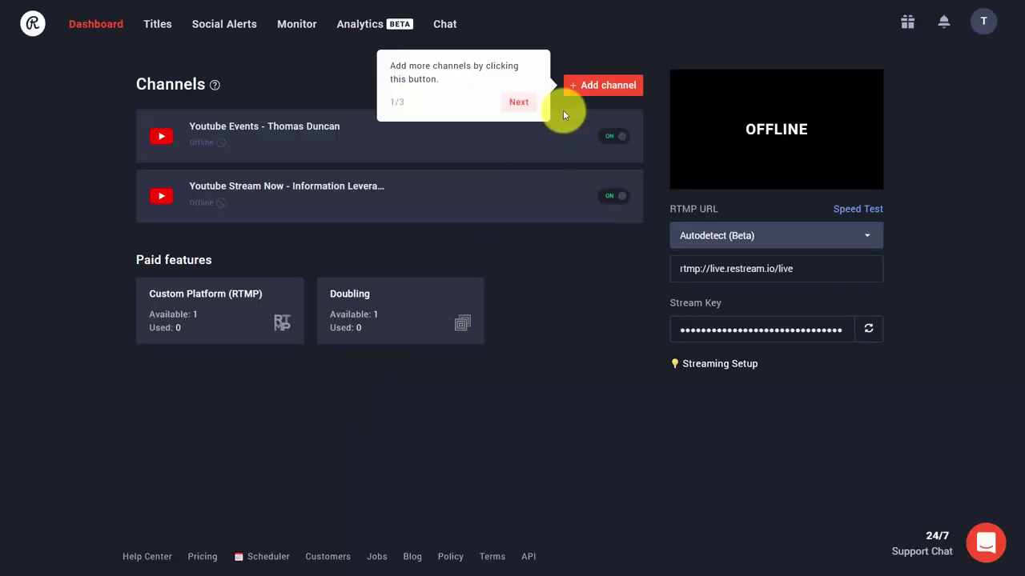
Add a Facebook Live channel, authorizing Restream.io Streaming to post visibly to Friends and manage the selected Pages without group posting.
click(584, 83)
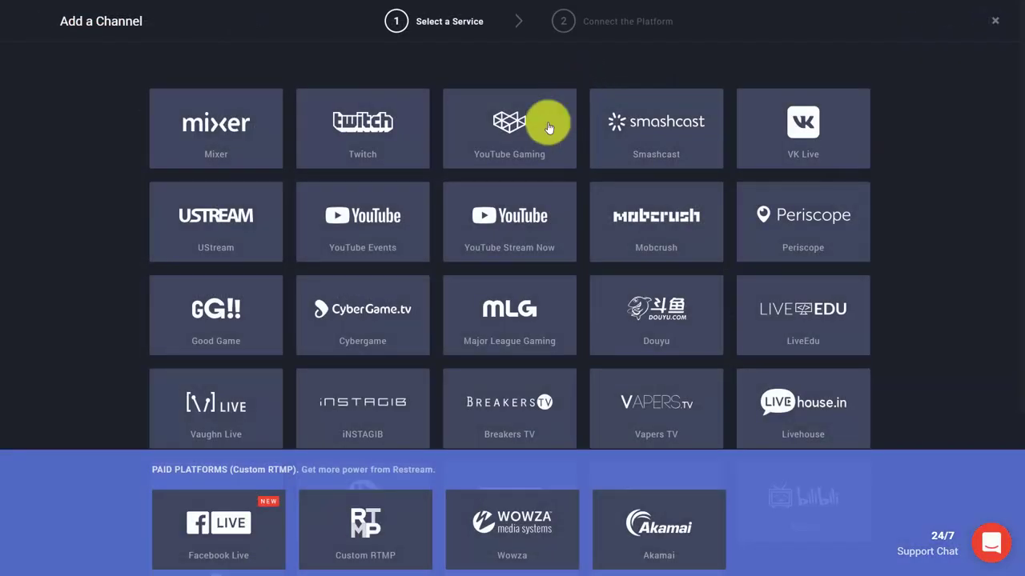
click(238, 522)
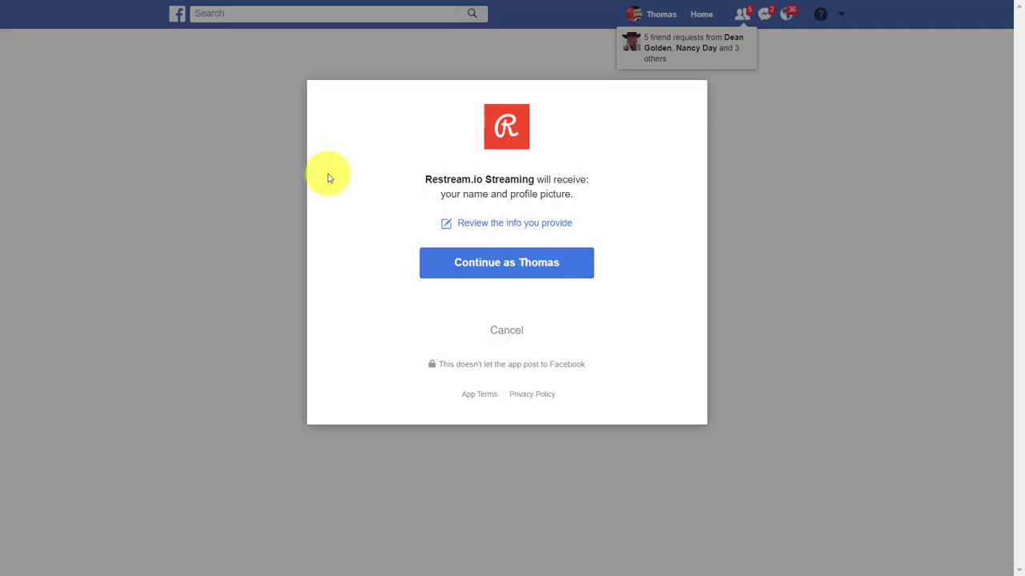
click(469, 264)
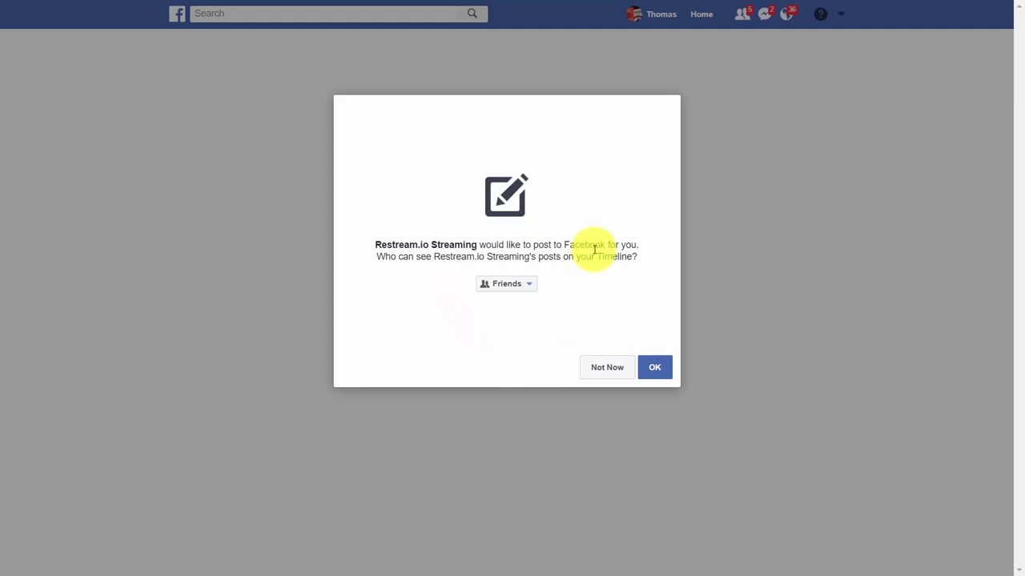
click(655, 371)
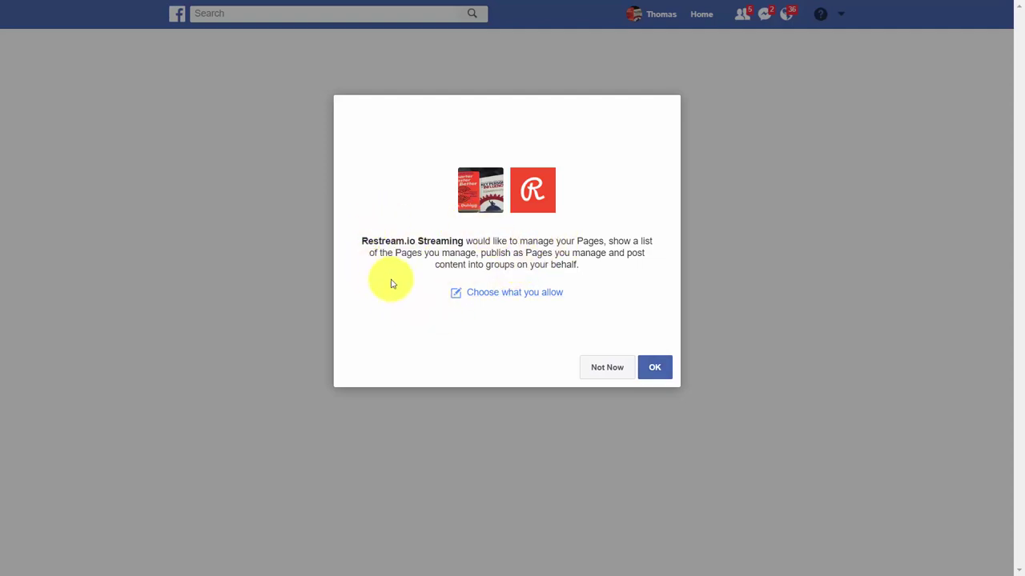
click(508, 293)
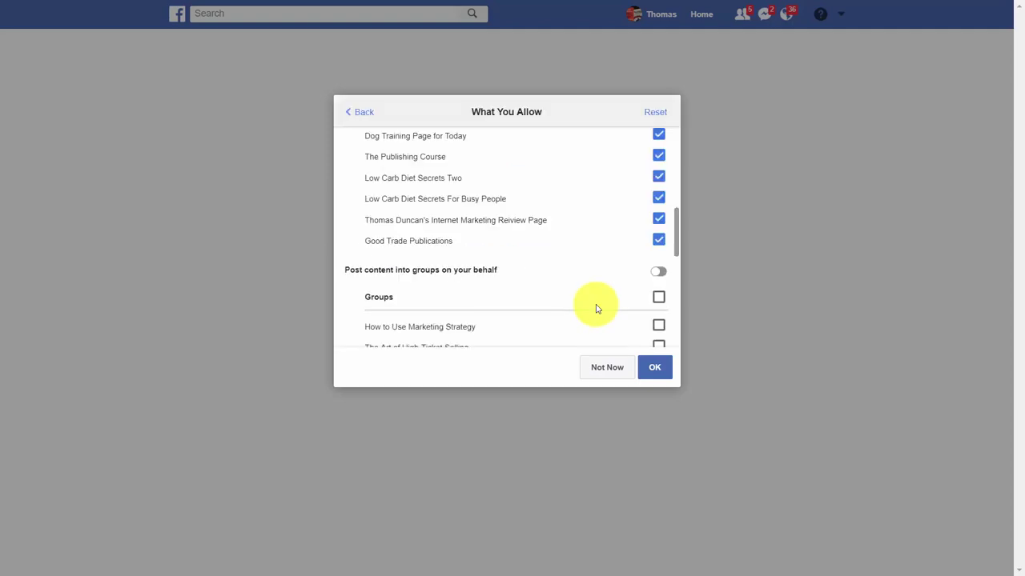
click(652, 368)
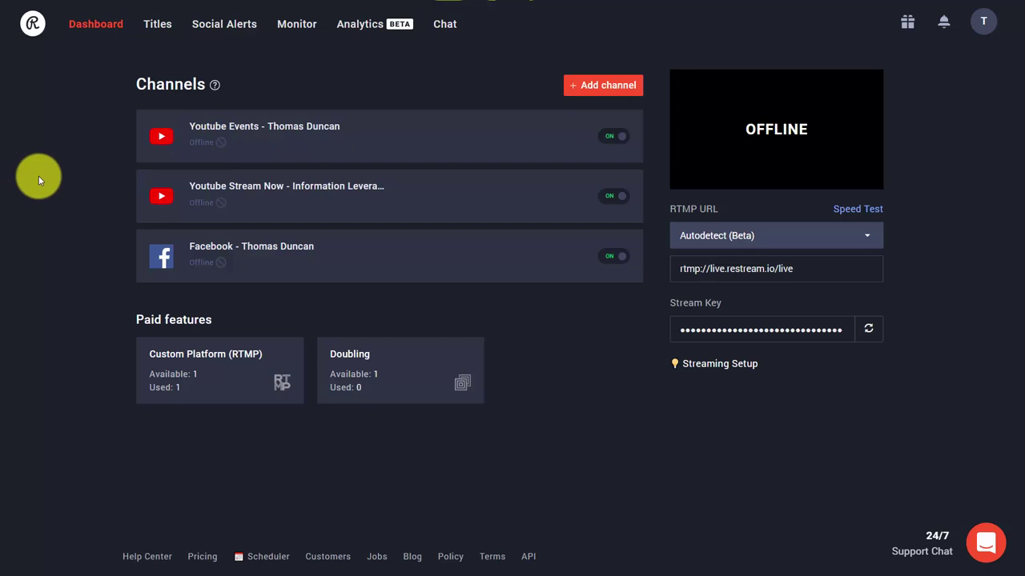
Check Restream's streaming software options, and select Restream.io as the streaming service in the OBS Auto-Configuration Wizard.
click(705, 364)
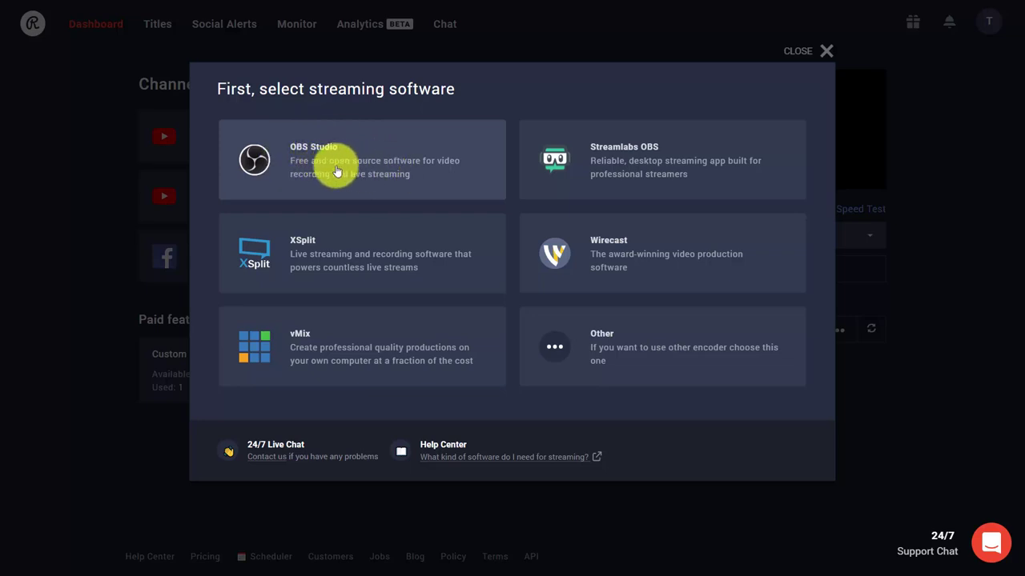
key(Escape)
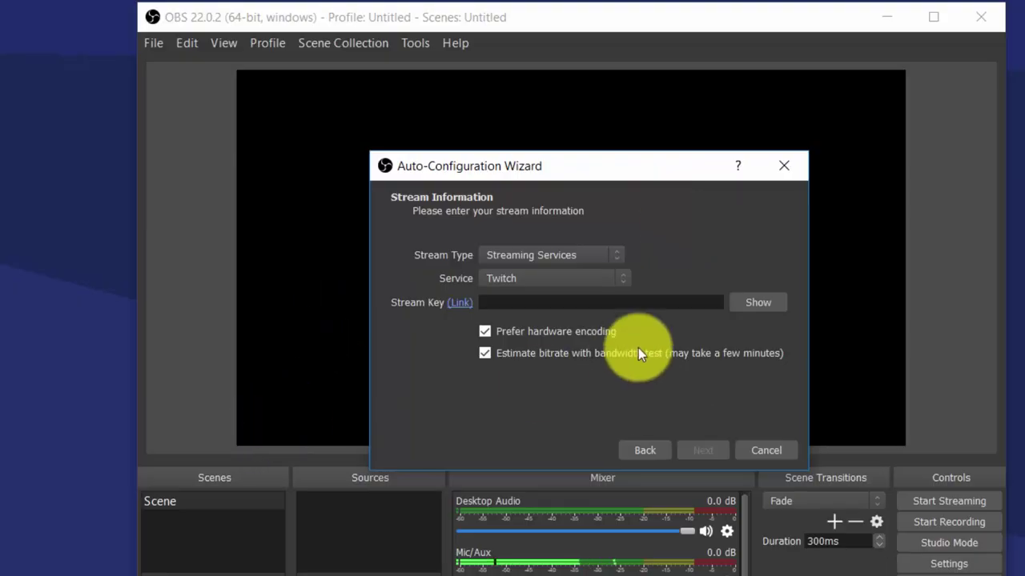
click(622, 284)
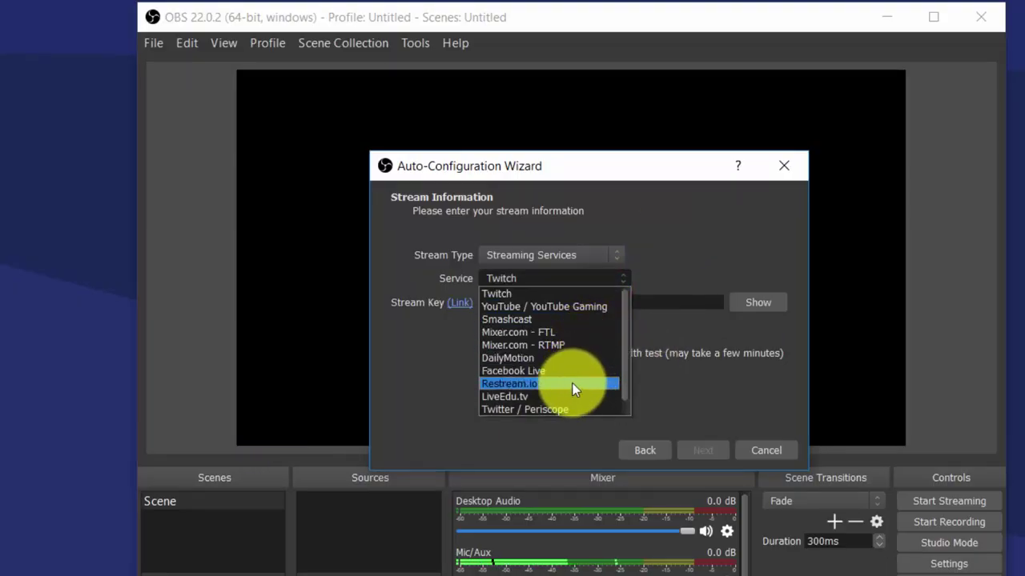
click(573, 386)
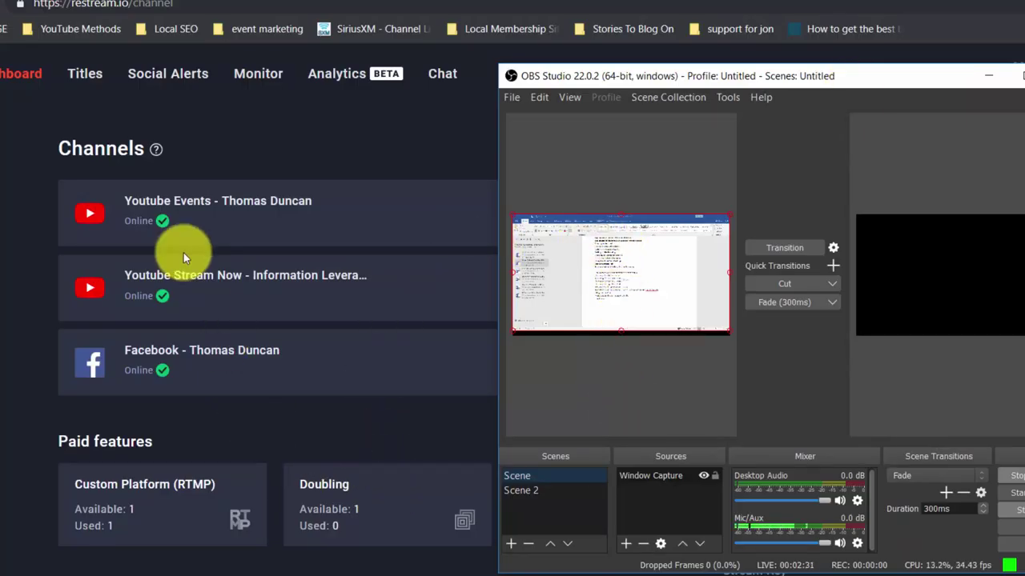
click(189, 208)
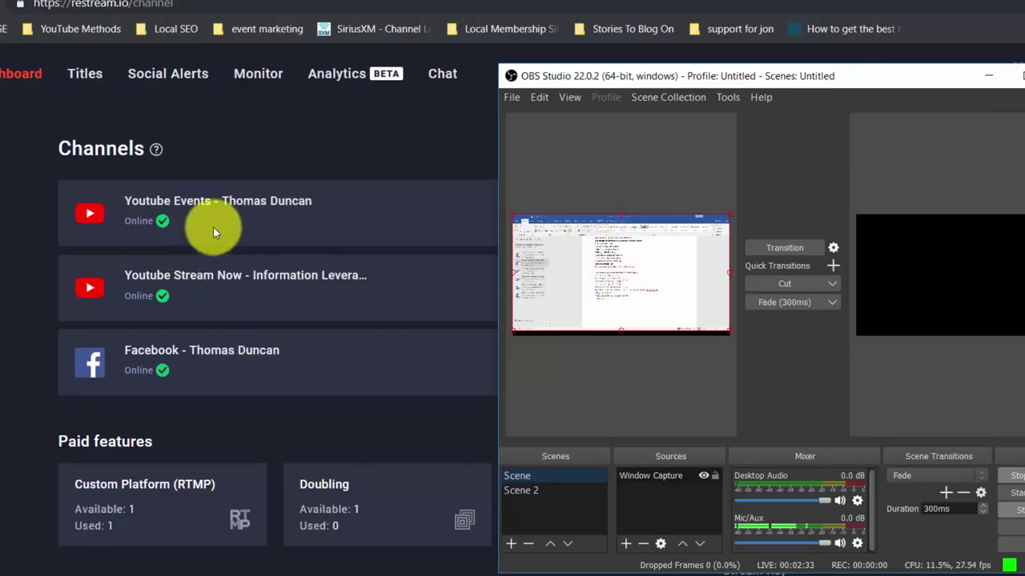
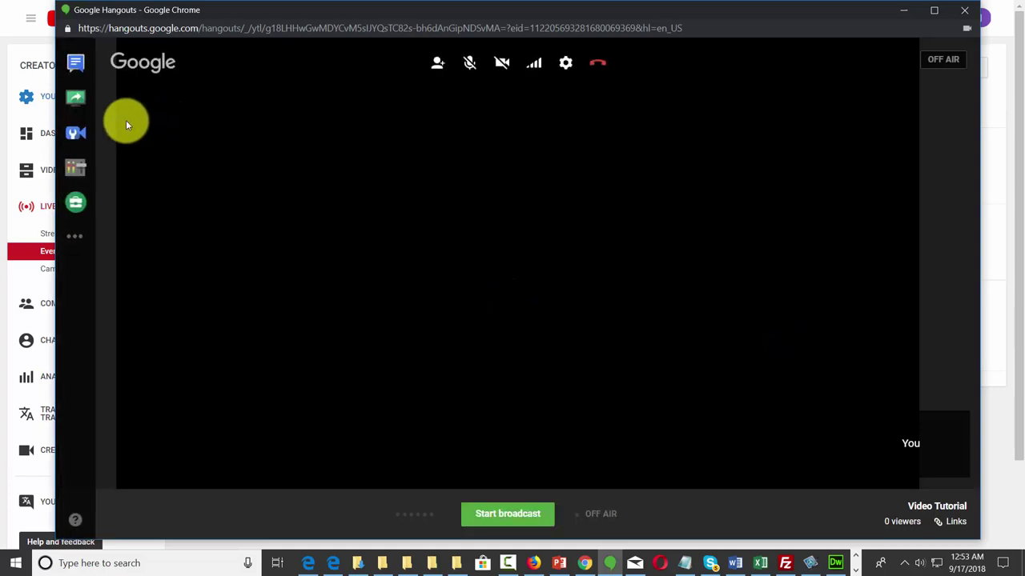
Switch to the Google Hangouts broadcast window and open its screen sharing.
click(78, 100)
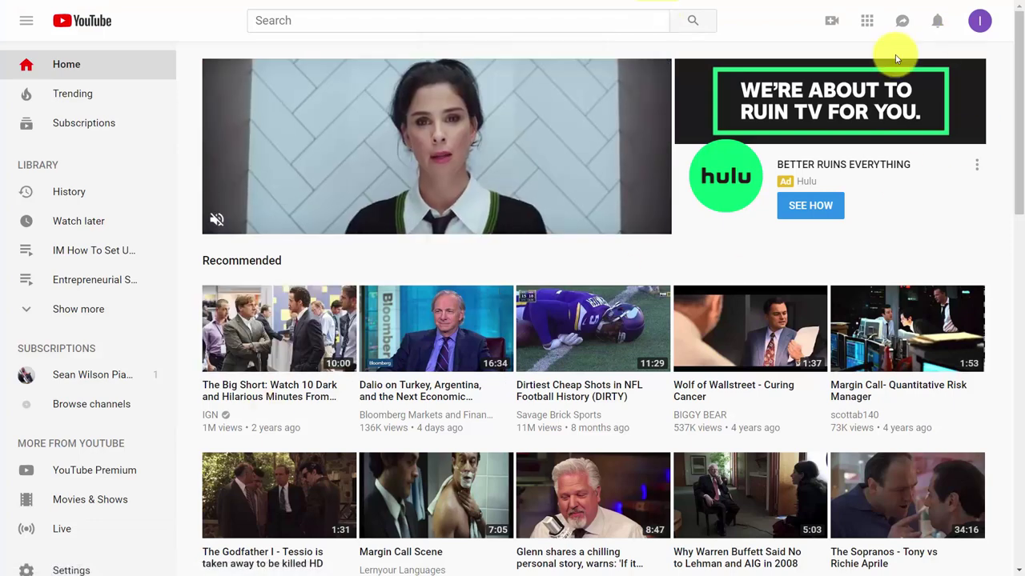
Switch to YouTube and open the Live Streaming section of Creator Studio.
click(977, 24)
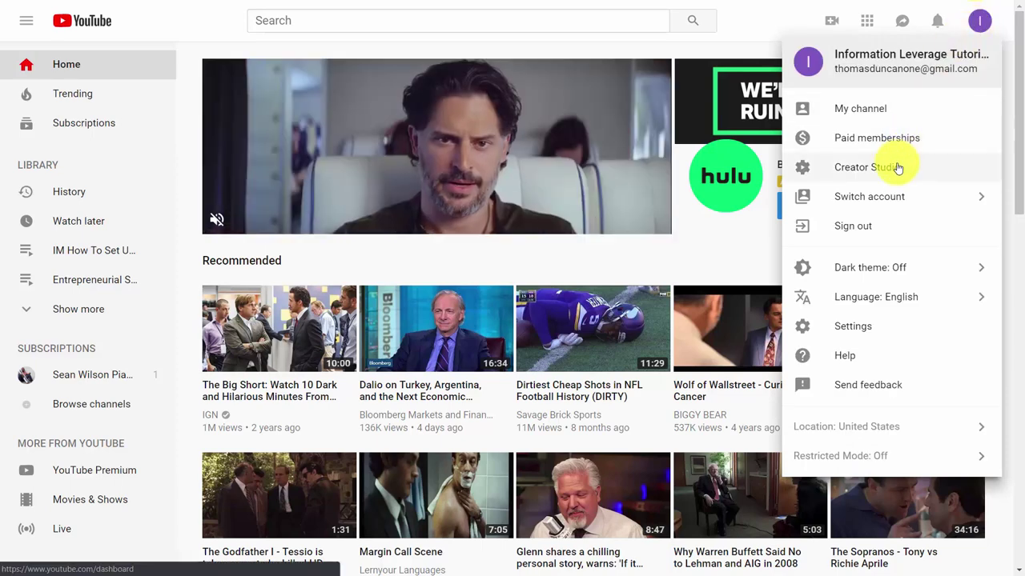
click(892, 166)
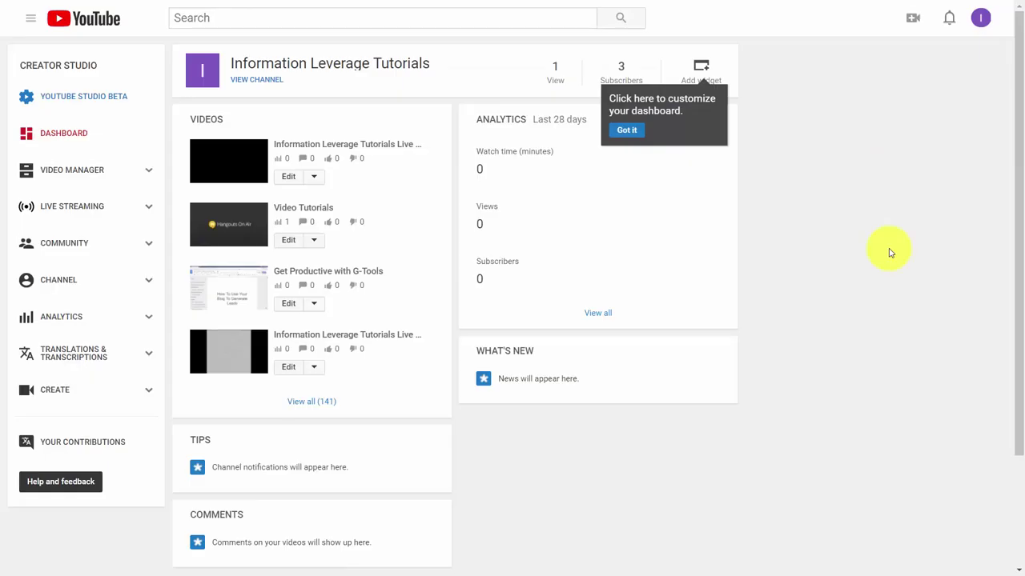
click(85, 206)
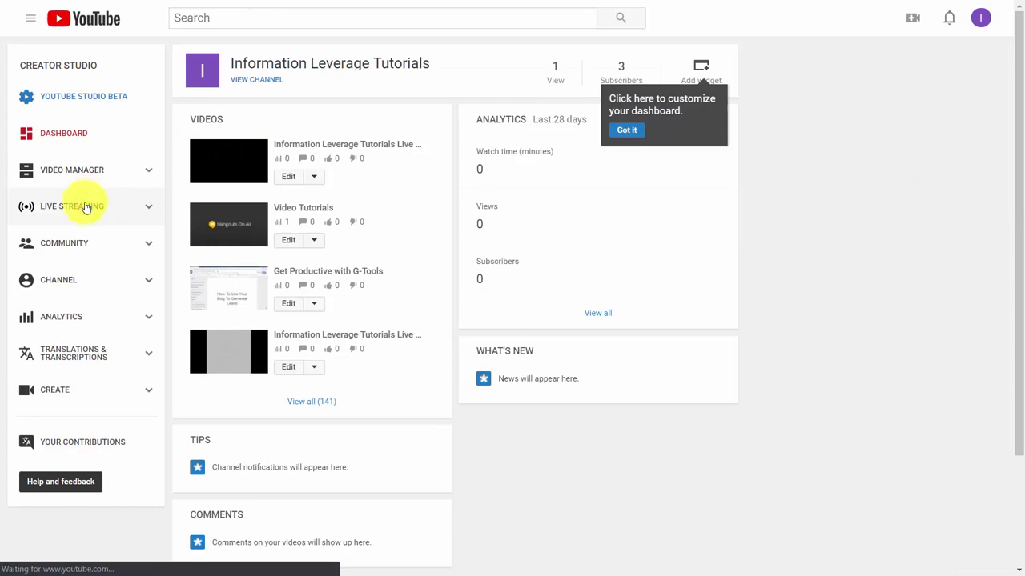